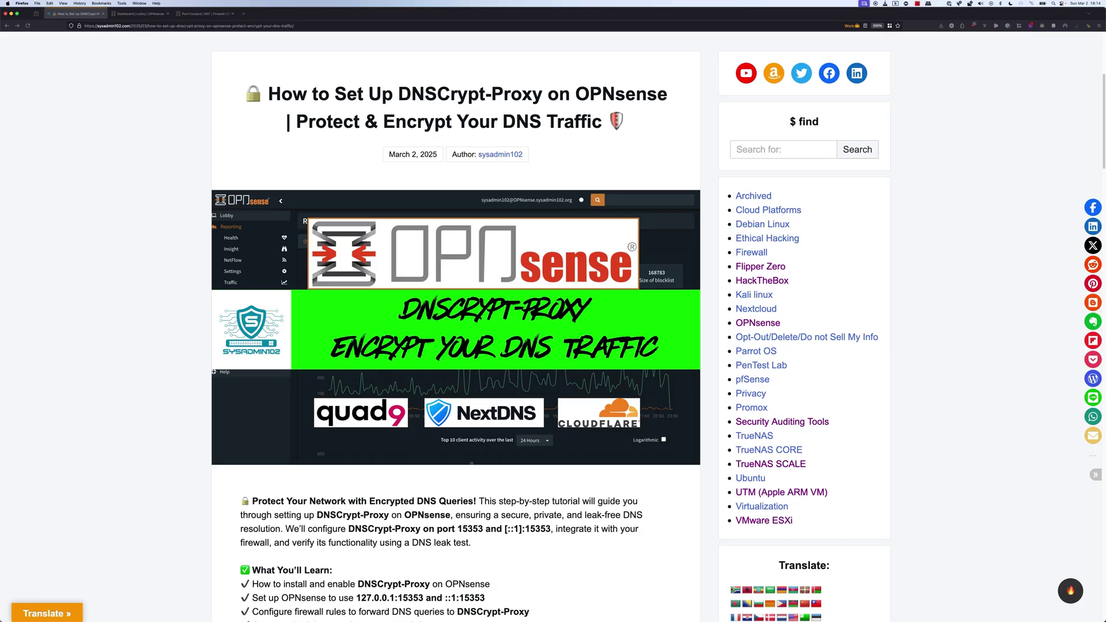
# - Switch to the OPNsense web interface and install the os-dnscrypt-proxy plugin, filtering the firmware plugin list by "dns"
pyautogui.scroll(-5, 455, 323)
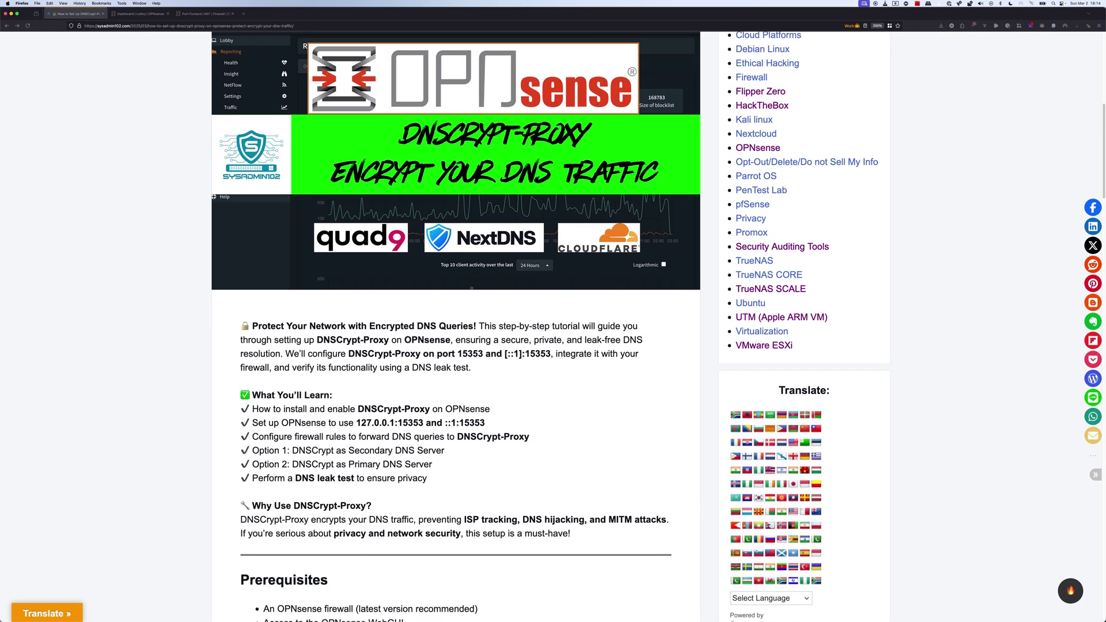
pyautogui.scroll(-3, 455, 323)
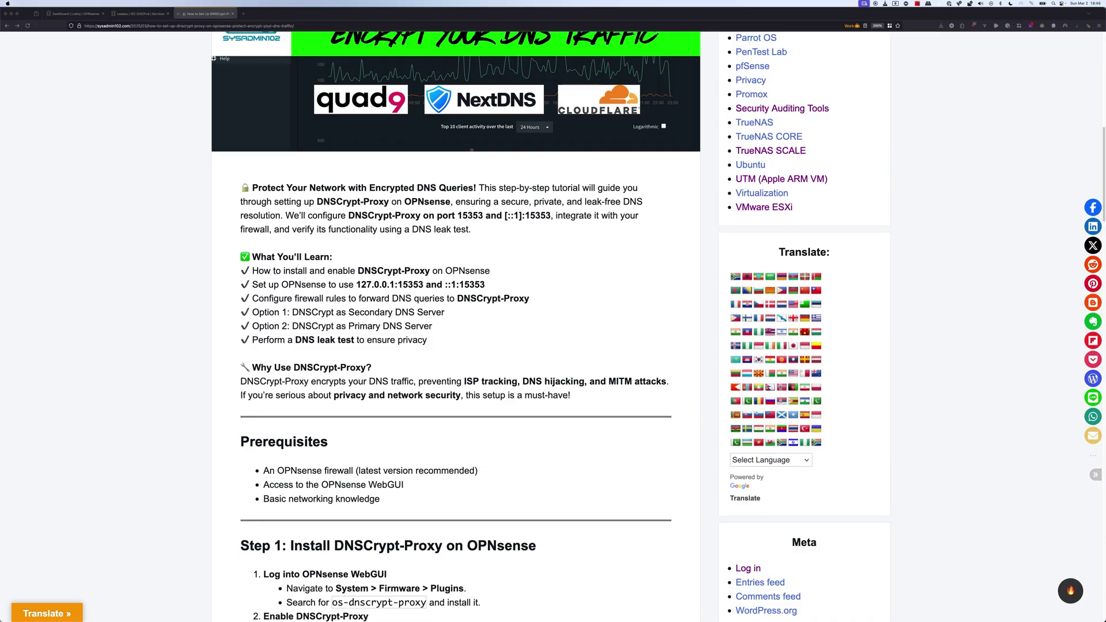
pyautogui.click(76, 14)
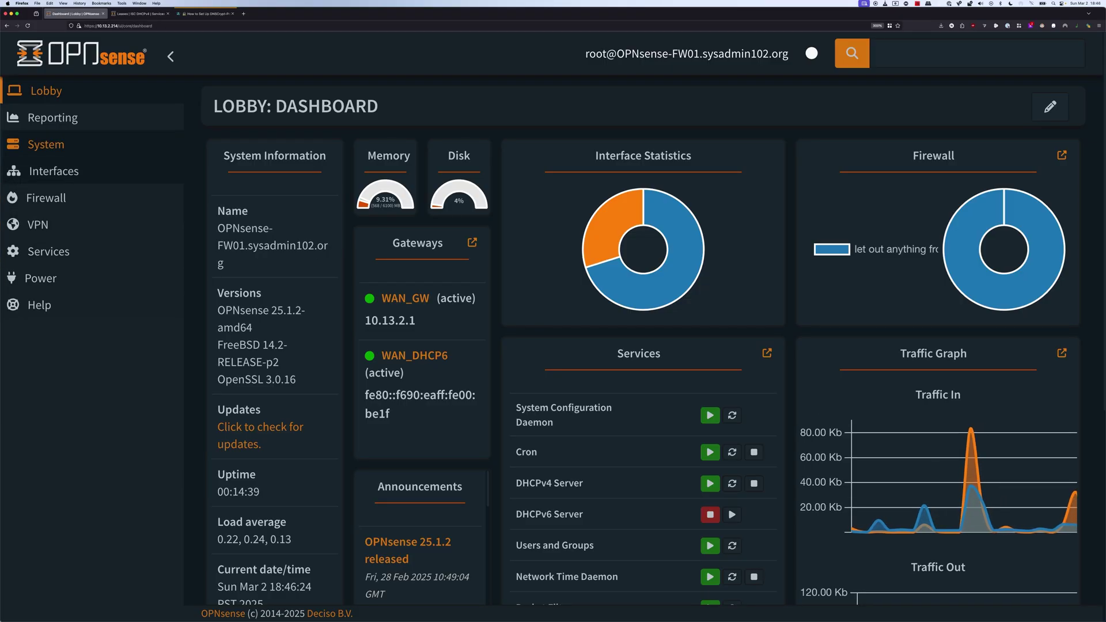
pyautogui.click(62, 225)
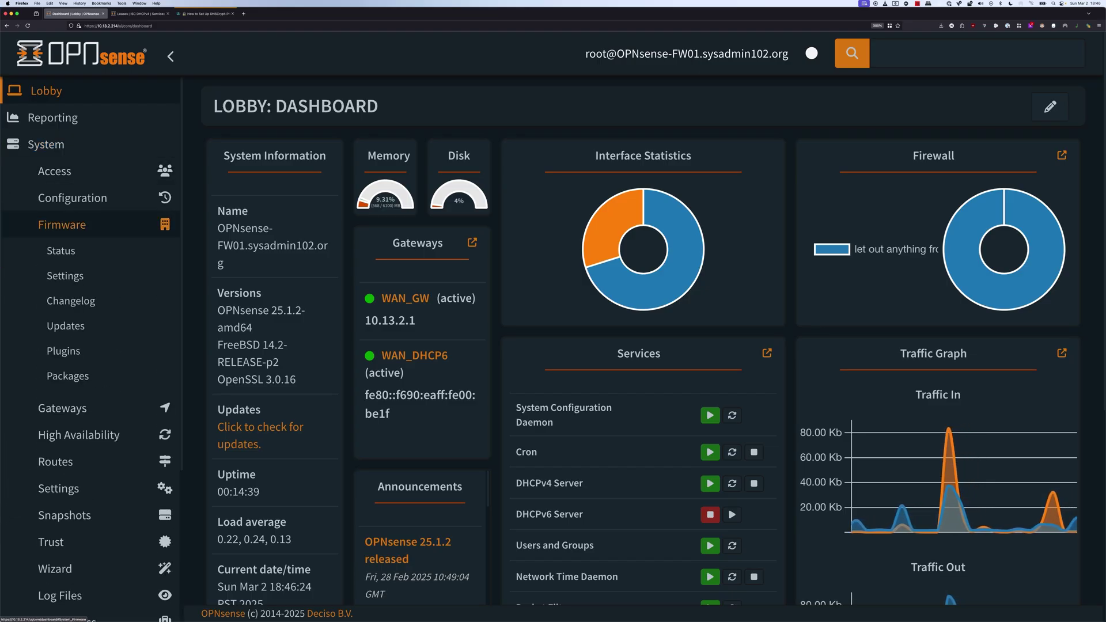
pyautogui.click(62, 348)
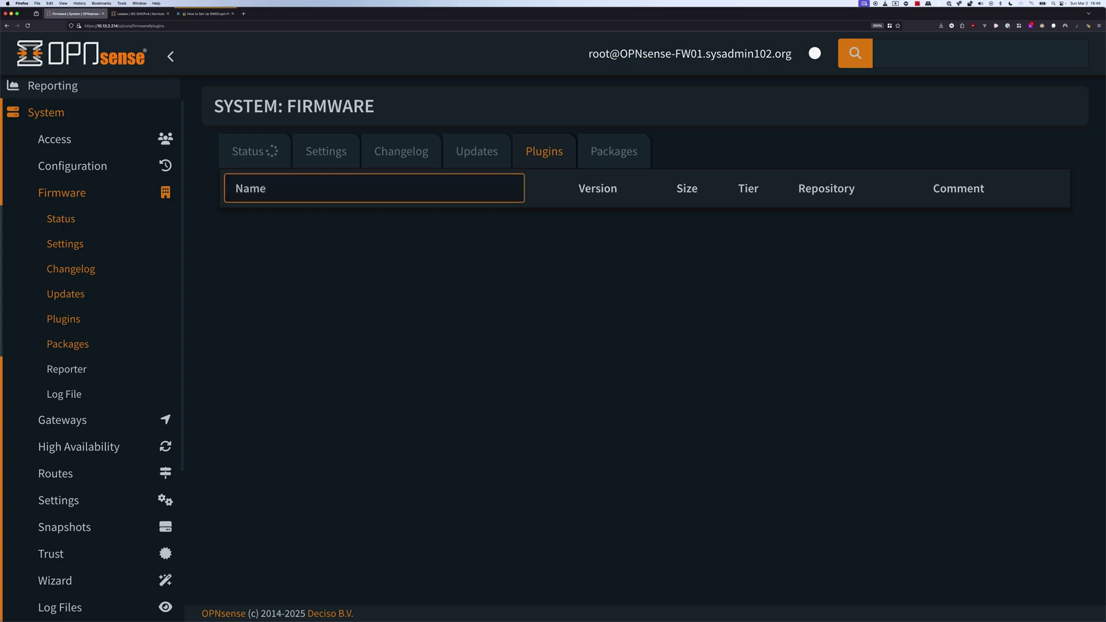
pyautogui.write('dns')
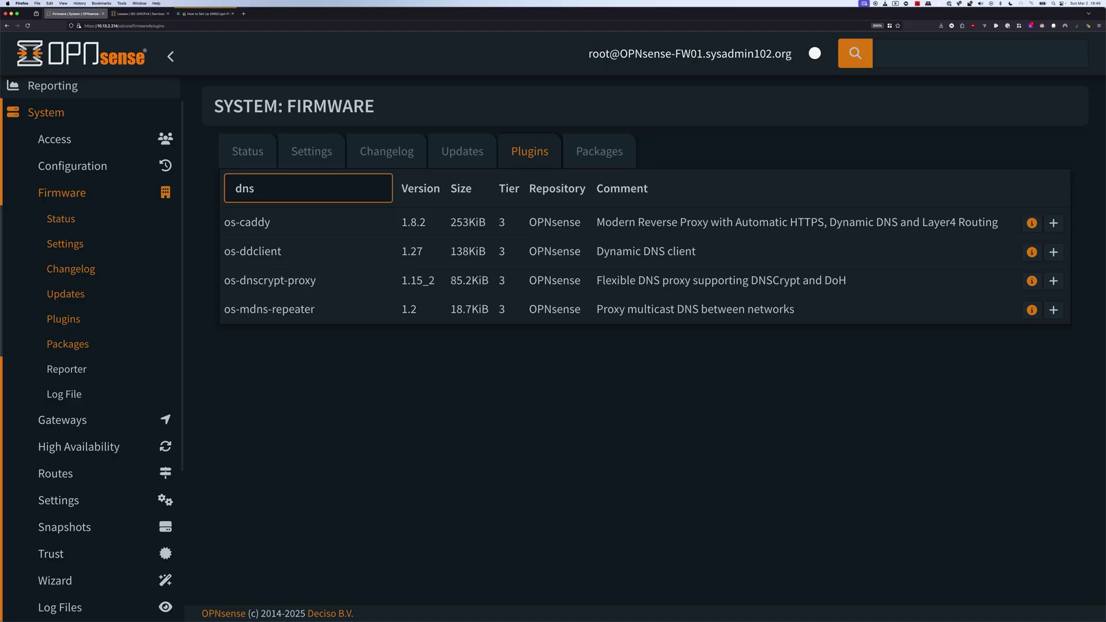
pyautogui.click(1054, 280)
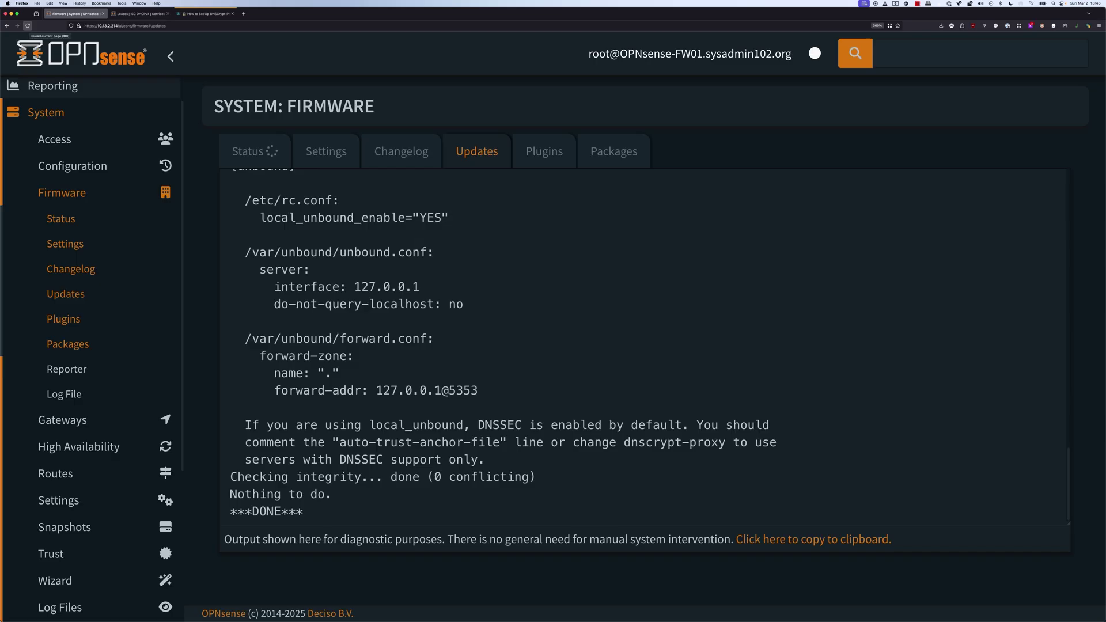
# - Reload the web interface and open the configuration page of the DNSCrypt-Proxy service
pyautogui.click(27, 25)
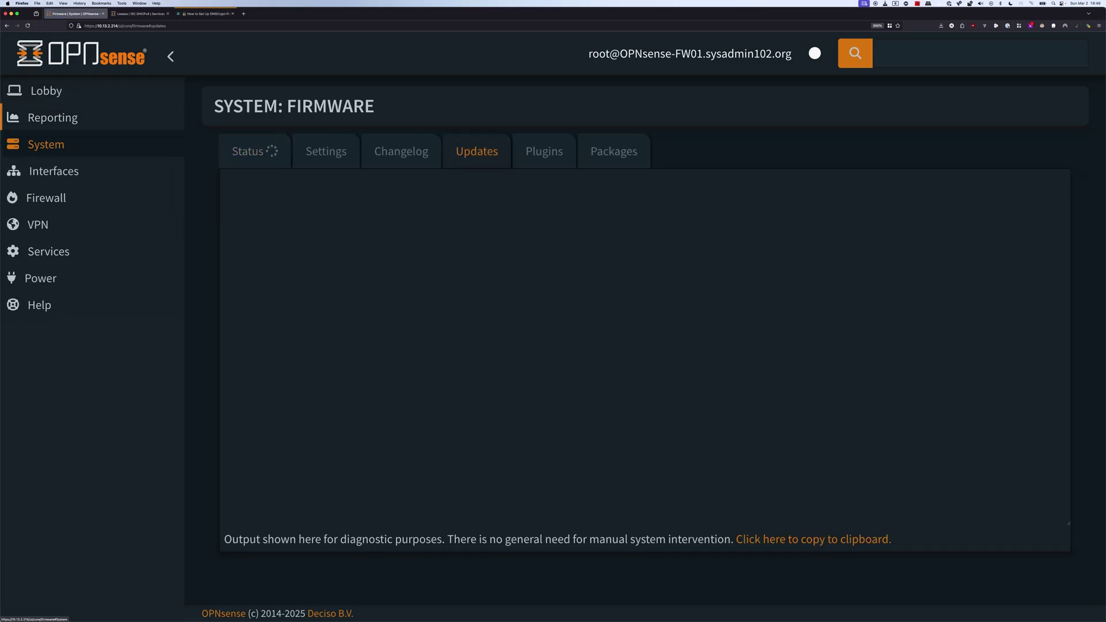
pyautogui.click(48, 251)
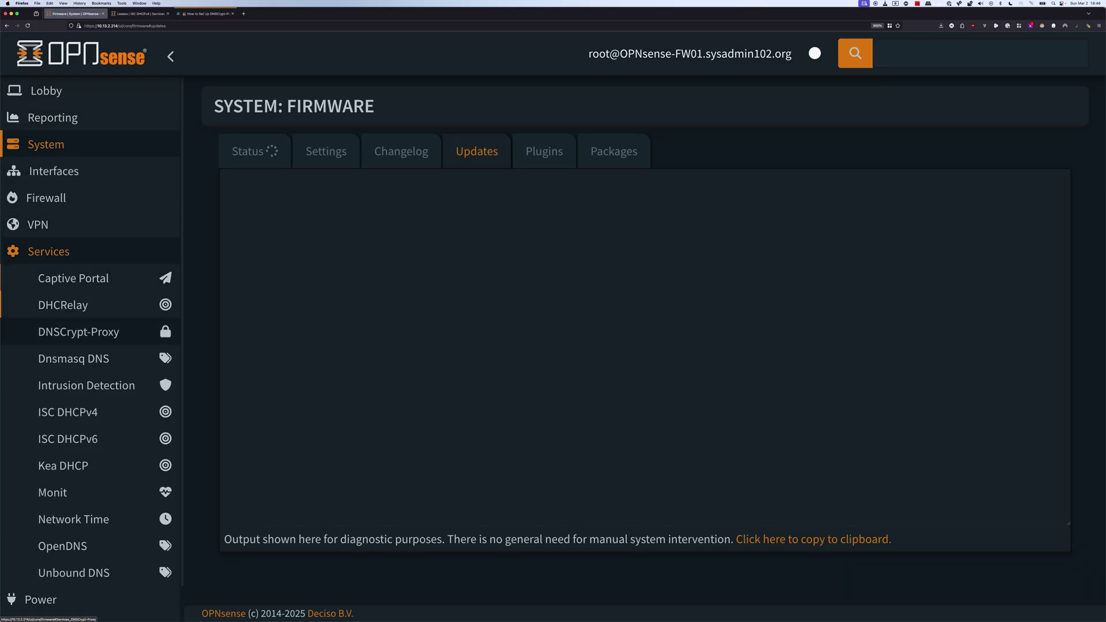
pyautogui.click(79, 332)
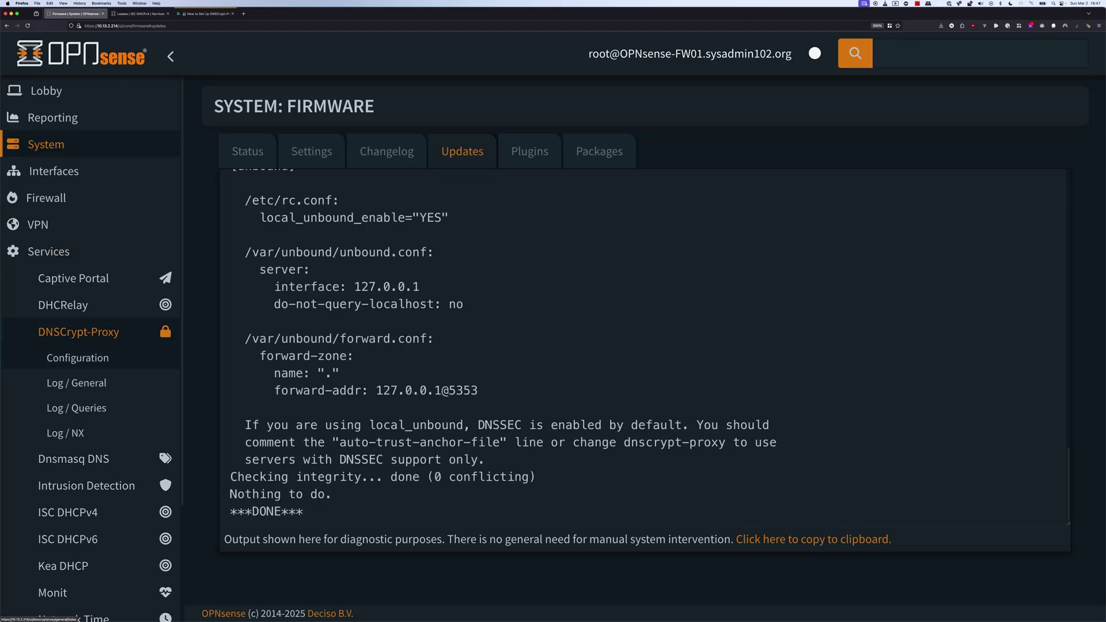
pyautogui.click(78, 358)
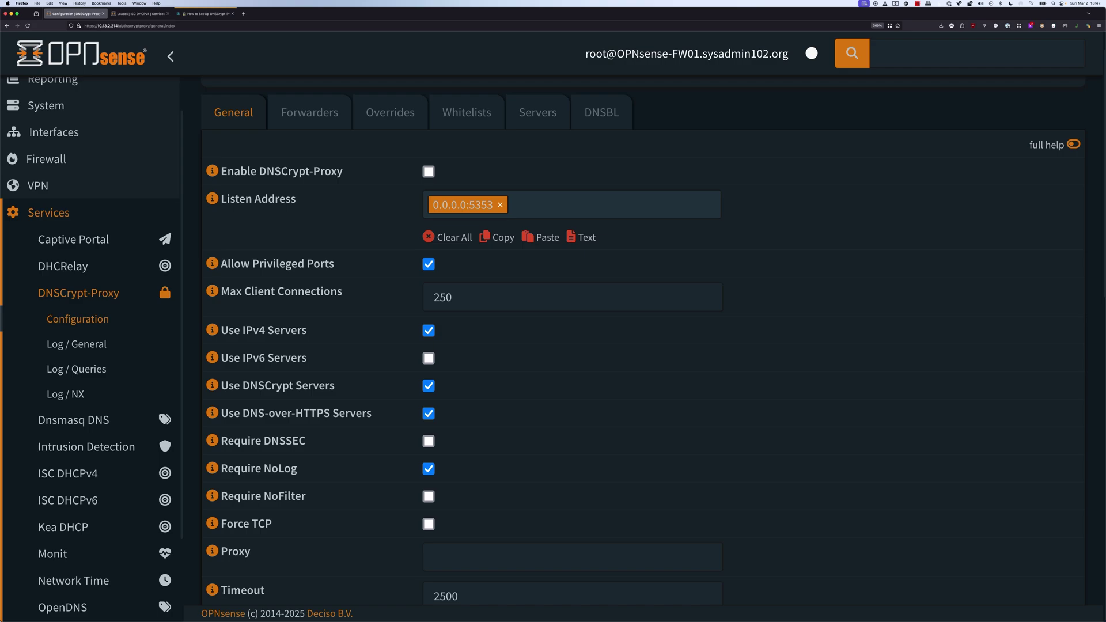
# - Remove the default listen address 0.0.0.0:5353 and enable DNSCrypt-Proxy
pyautogui.click(571, 205)
pyautogui.press('BackSpace')
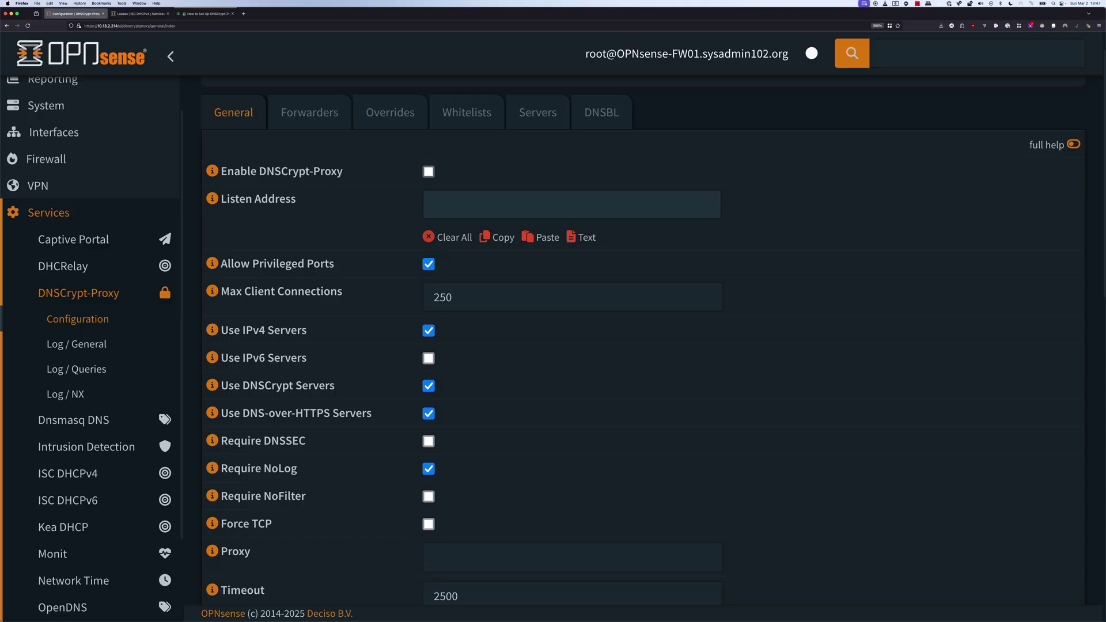
pyautogui.click(428, 172)
# - Add 127.0.0.1:15353 as the IPv4 listen address of DNSCrypt-Proxy
pyautogui.click(467, 204)
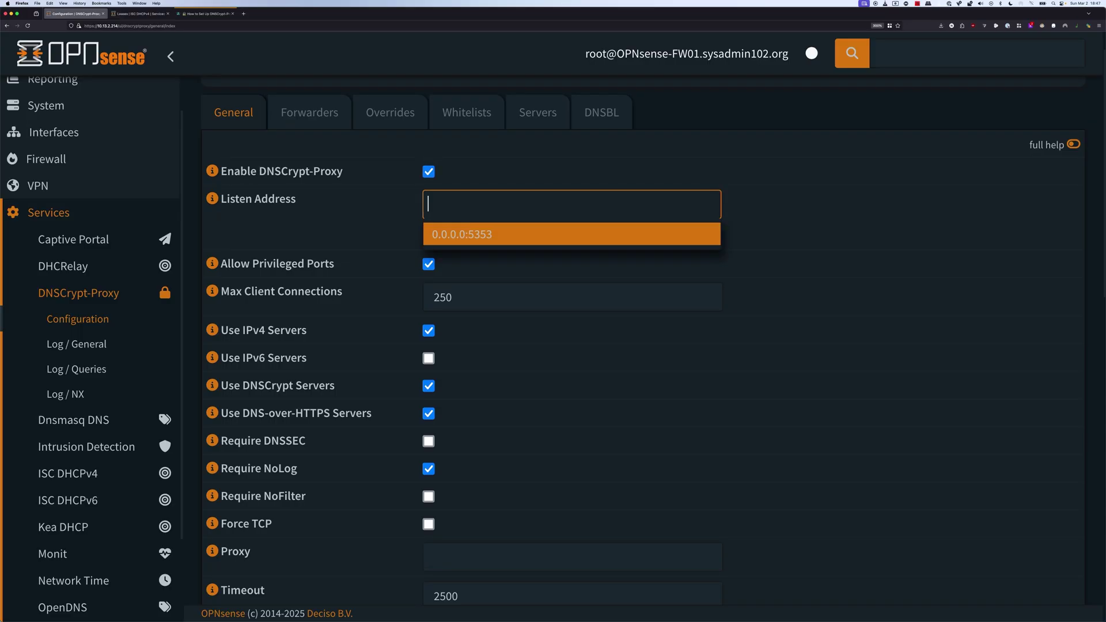
pyautogui.write('12')
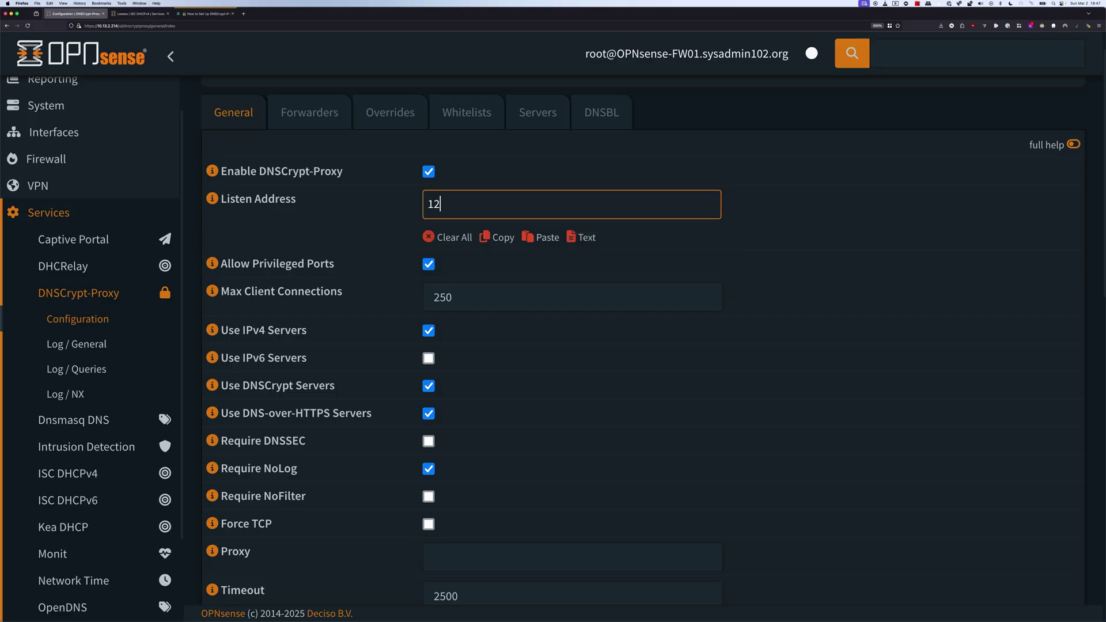
pyautogui.write('7.0.0.1:15353')
pyautogui.press('Return')
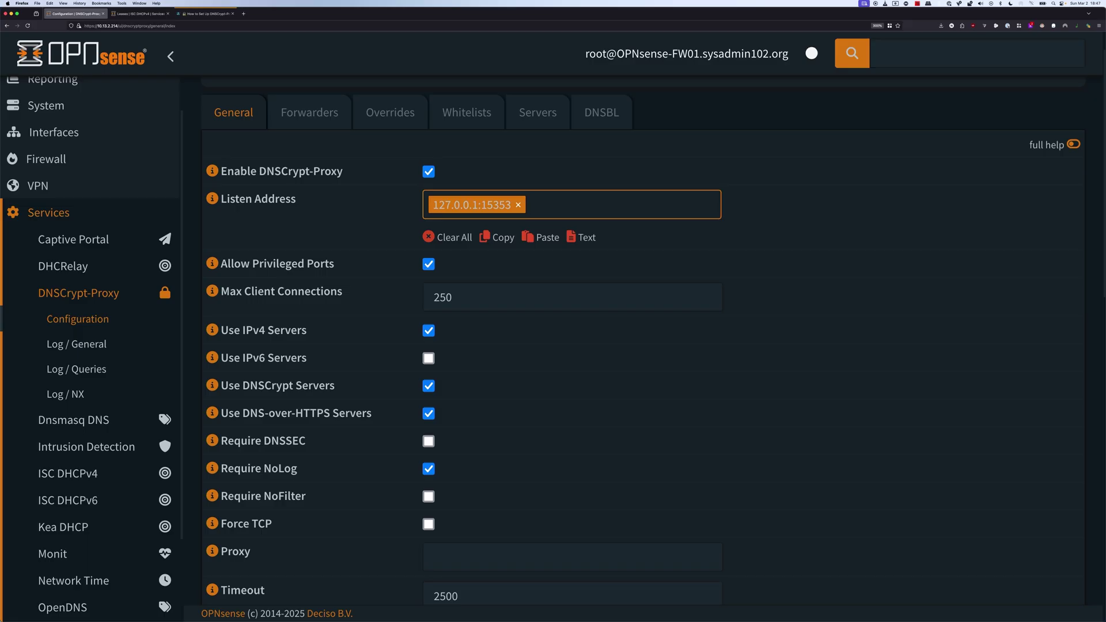
# - Add [::1]:15353 as the IPv6 listen address of DNSCrypt-Proxy
pyautogui.write('[::1]:15353')
pyautogui.press('Return')
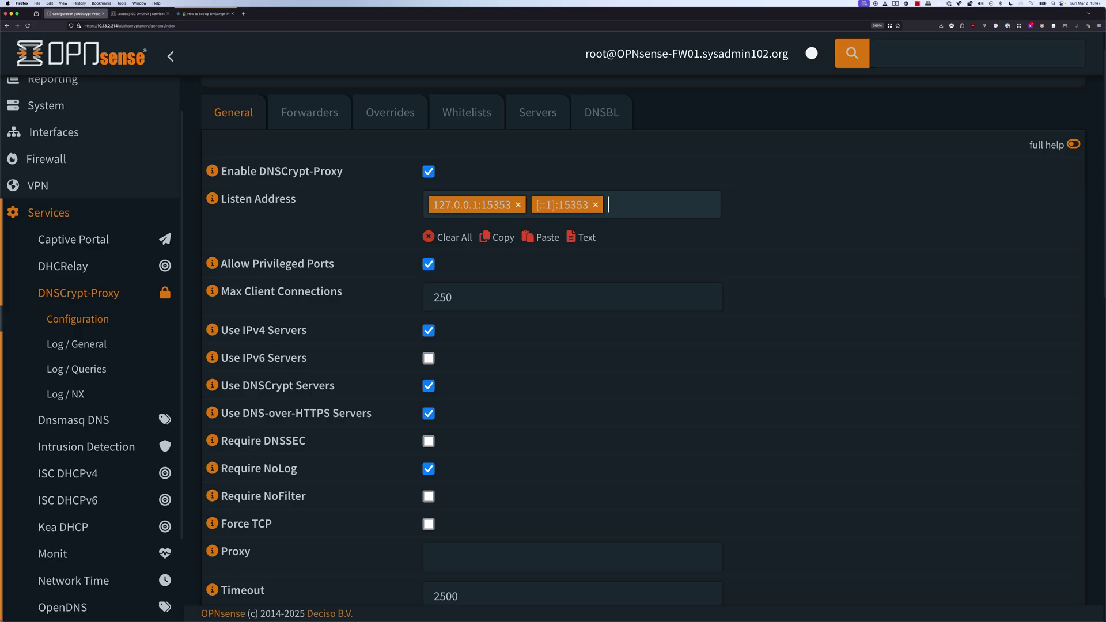
# - Check the help for Allow Privileged Ports and disable that option
pyautogui.click(212, 263)
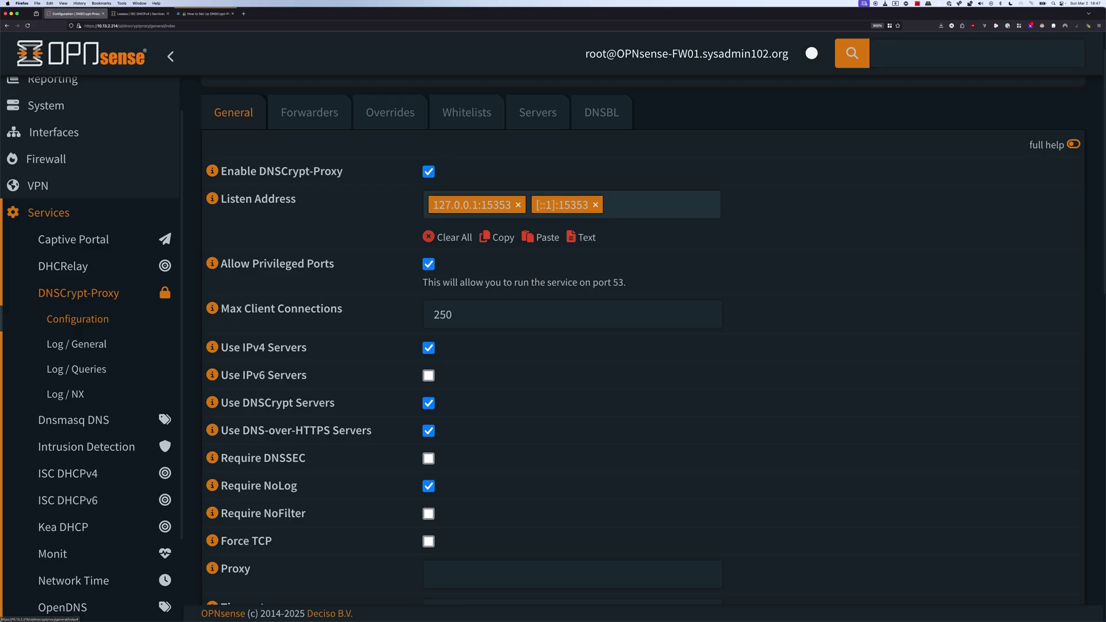
pyautogui.click(428, 264)
pyautogui.click(212, 264)
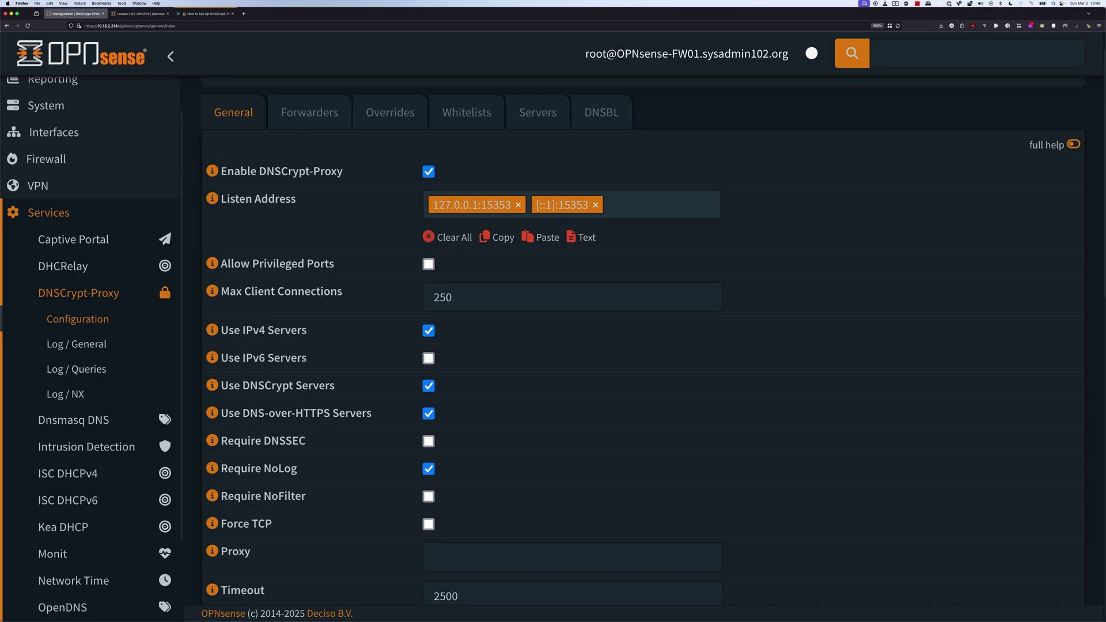
# - Enable Use IPv6 Servers, Require DNSSEC and Require NoFilter in the DNSCrypt-Proxy general settings
pyautogui.click(428, 359)
pyautogui.scroll(-5, 644, 341)
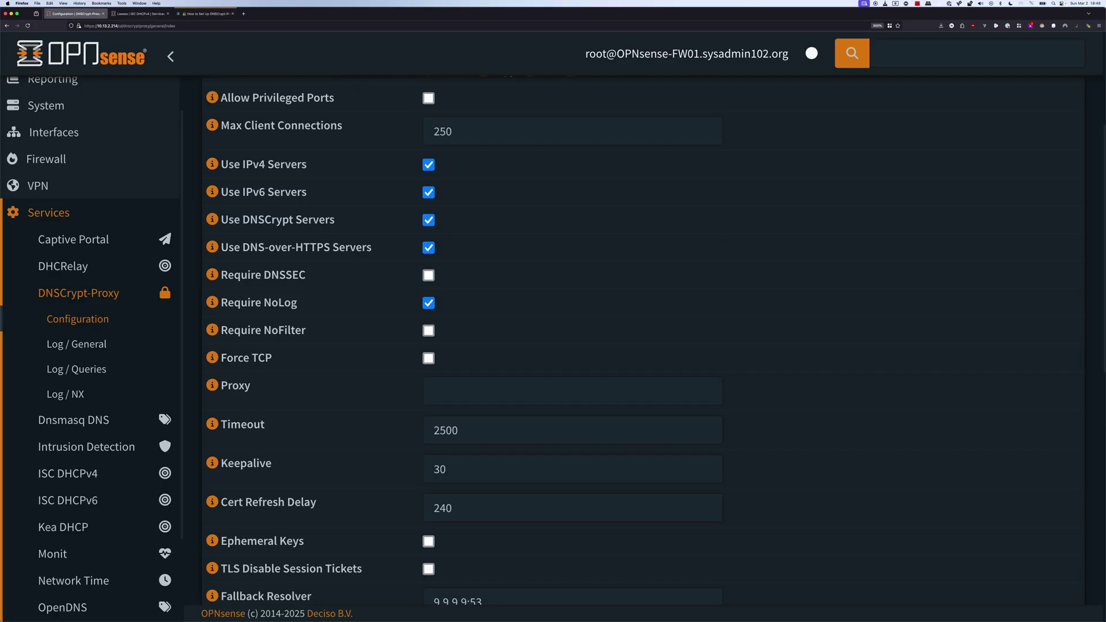
pyautogui.click(428, 275)
pyautogui.click(429, 330)
# - Show the help text for the Block IPv6 option
pyautogui.scroll(-5, 576, 345)
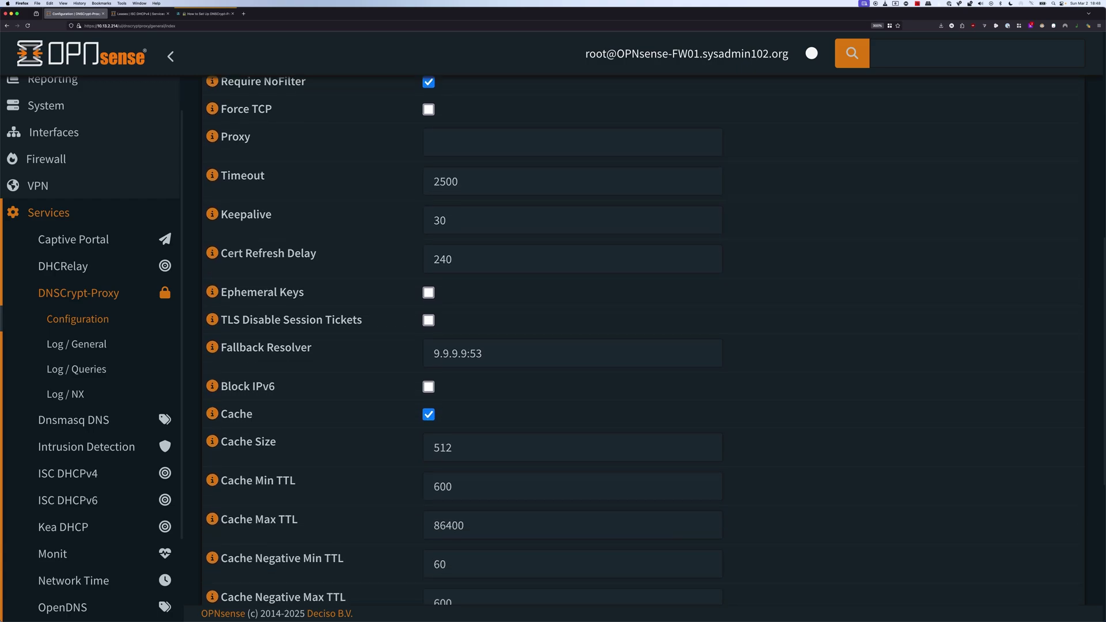
pyautogui.scroll(-1, 576, 346)
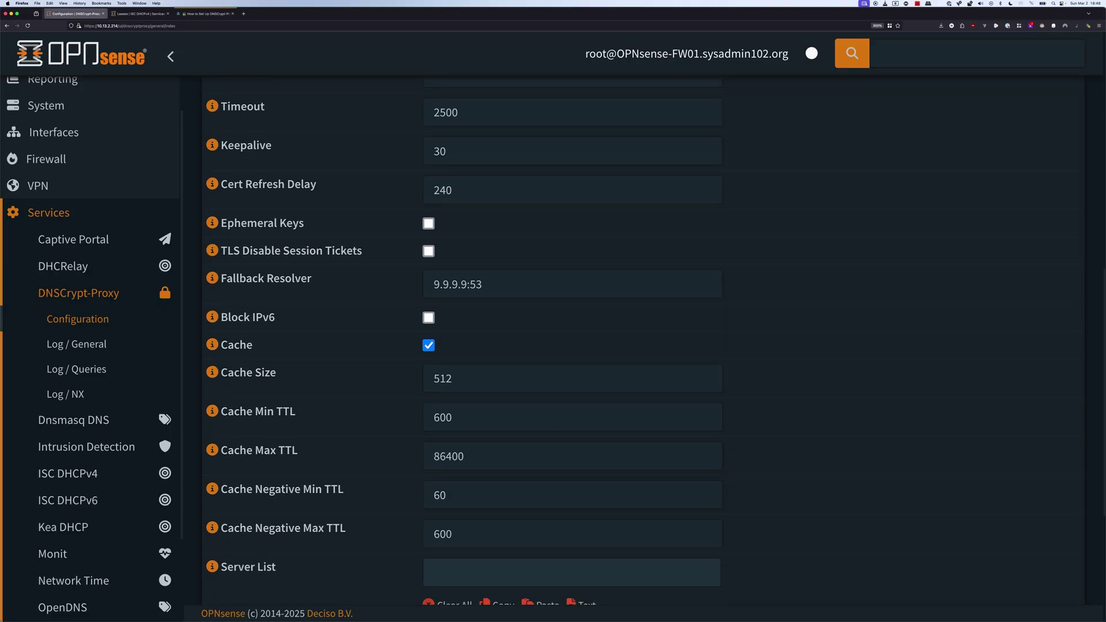
pyautogui.click(212, 317)
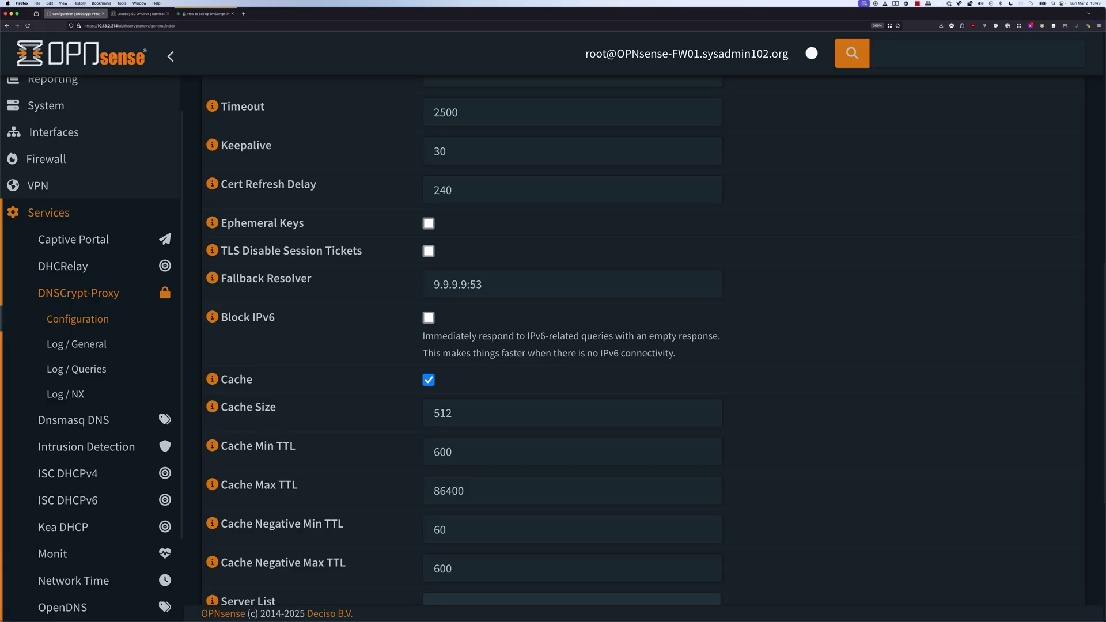
# - Show the help text for the Server List setting and open its known servers link in a new browser tab
pyautogui.scroll(-5, 461, 346)
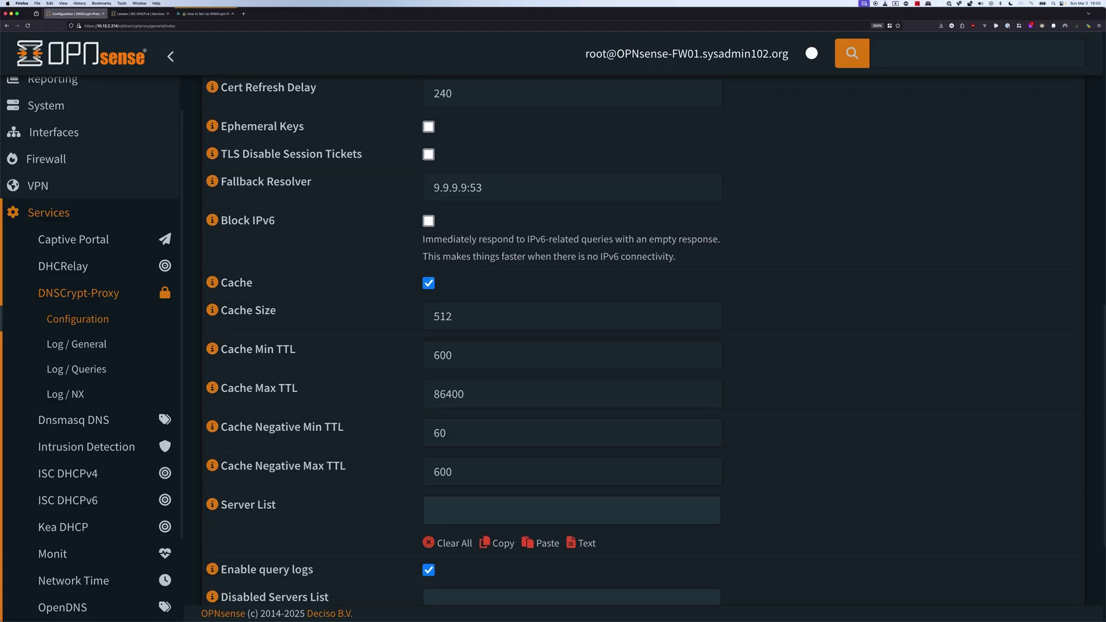
pyautogui.scroll(-2, 464, 341)
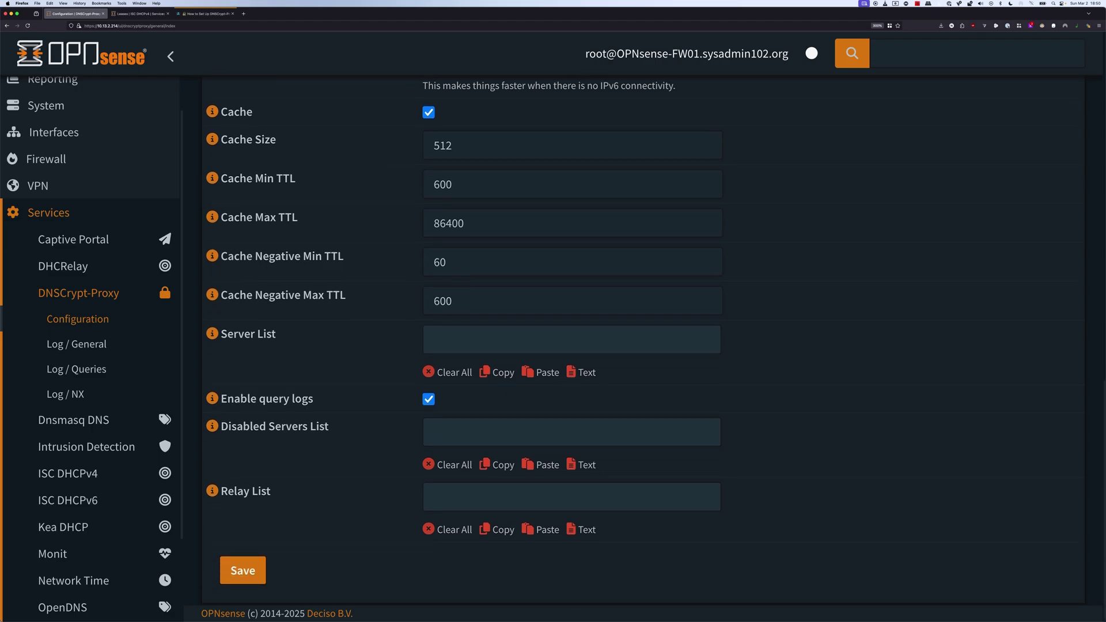
pyautogui.click(213, 334)
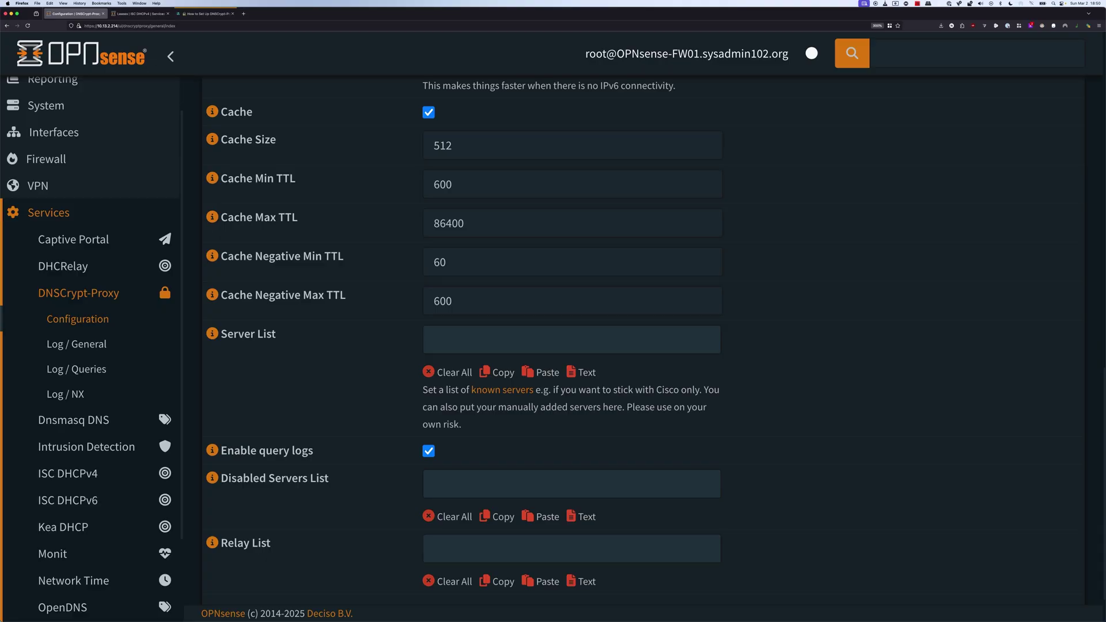
pyautogui.scroll(10, 463, 340)
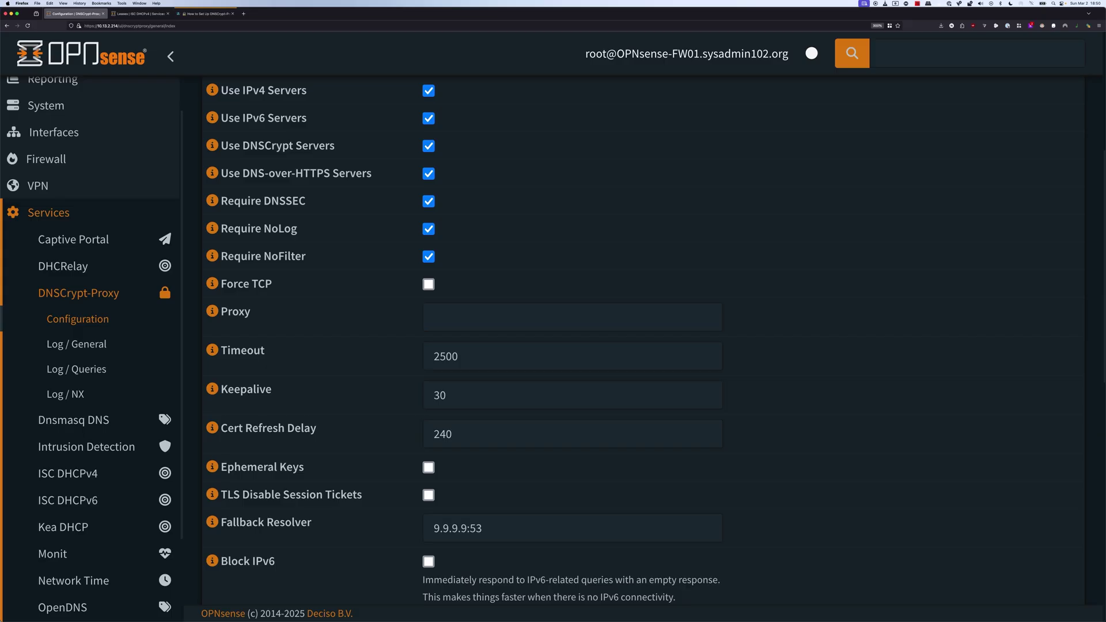
pyautogui.scroll(-12, 633, 339)
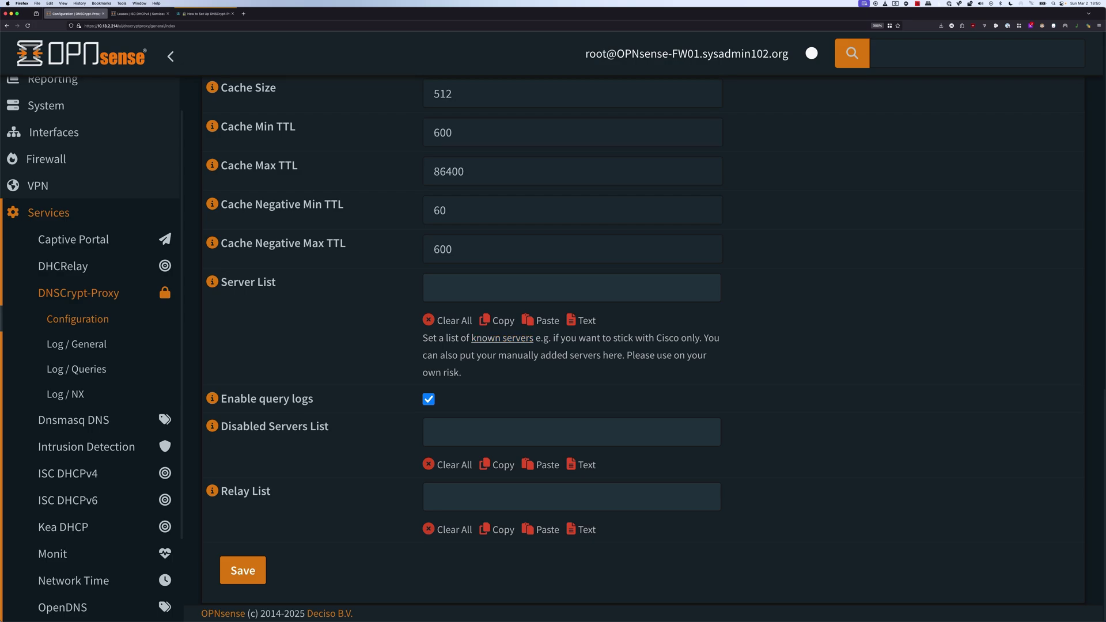
pyautogui.rightClick(491, 340)
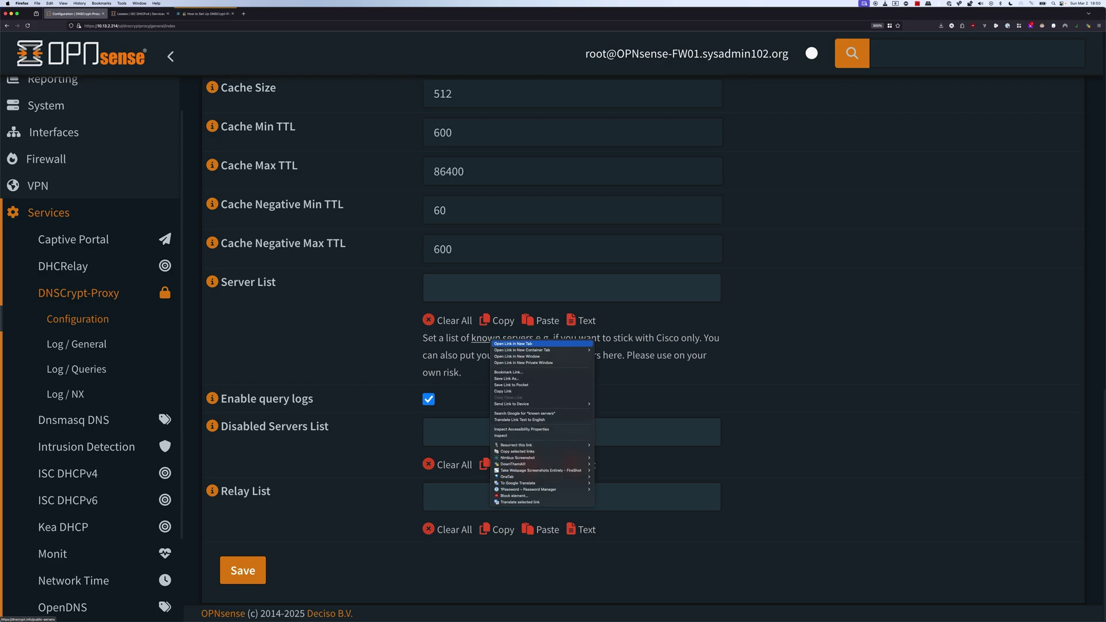
pyautogui.click(512, 343)
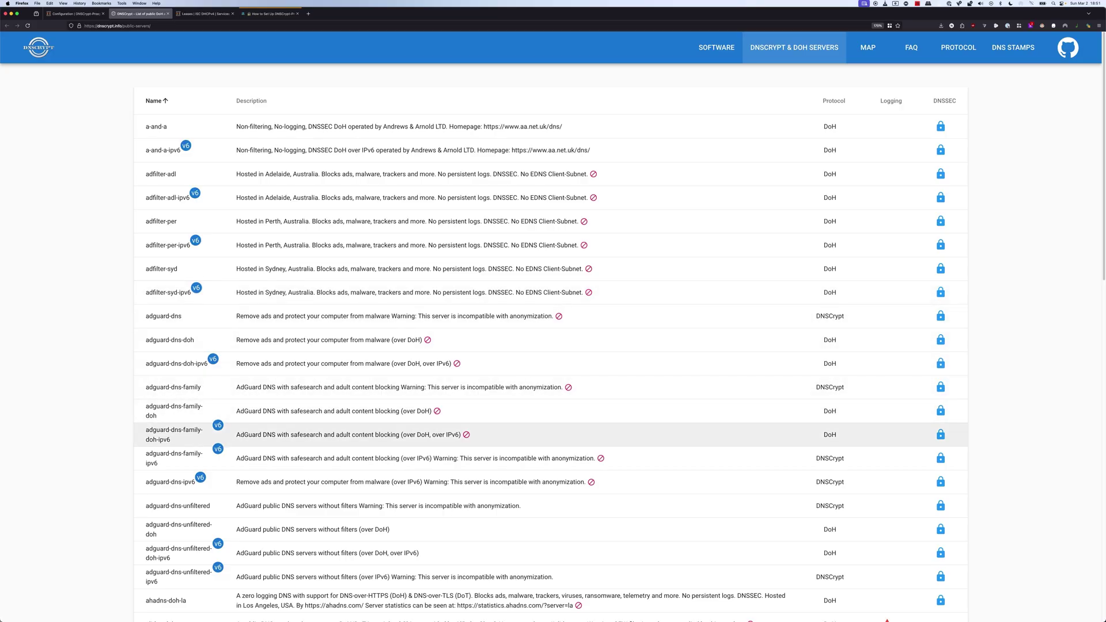
# - Show all rows of the public DNSCrypt and DoH server list and search the page for "quad9"
pyautogui.scroll(-10, 460, 380)
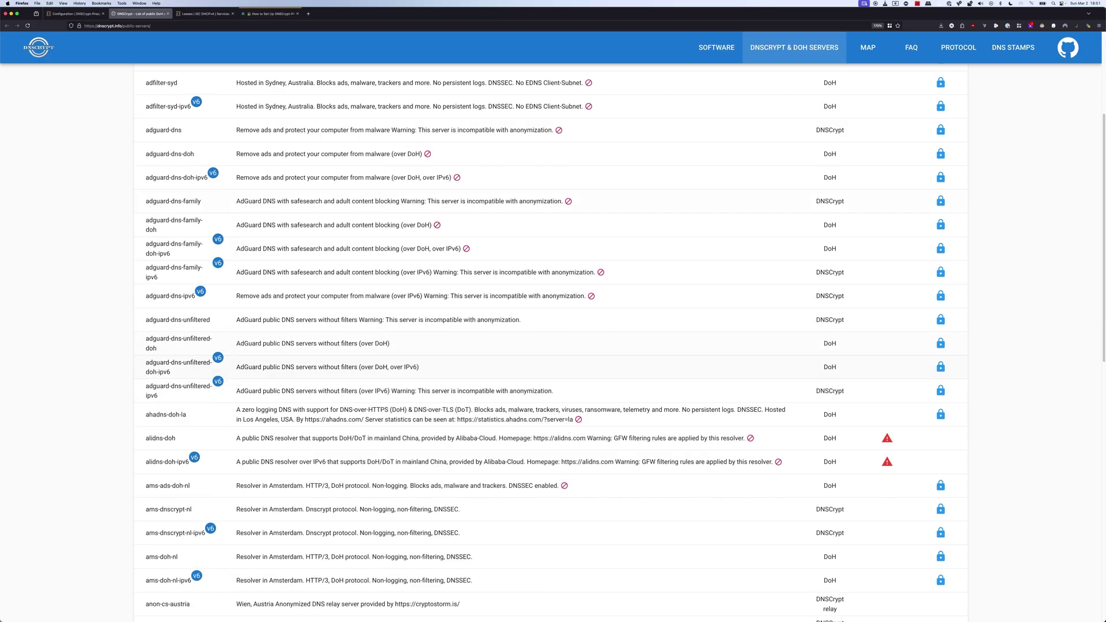
pyautogui.scroll(-4, 460, 368)
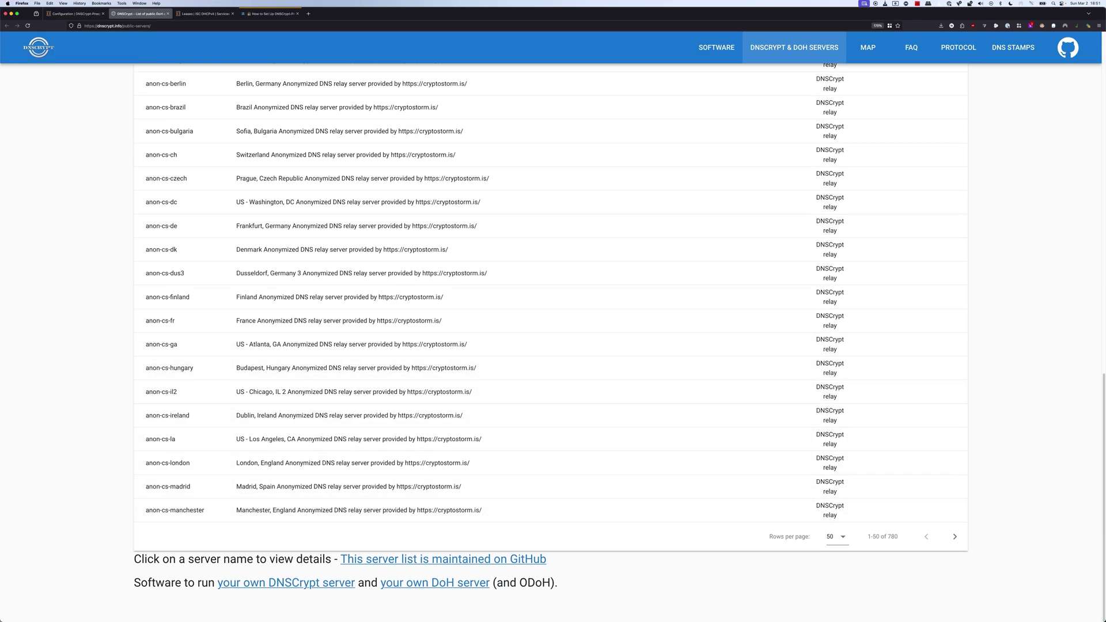
pyautogui.click(837, 536)
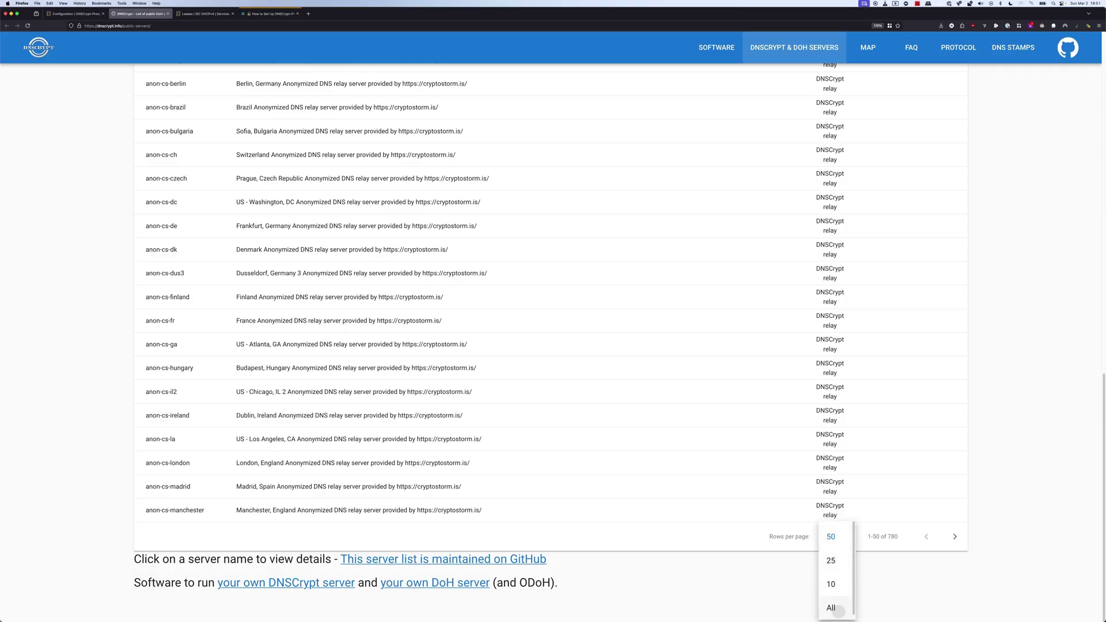
pyautogui.click(831, 608)
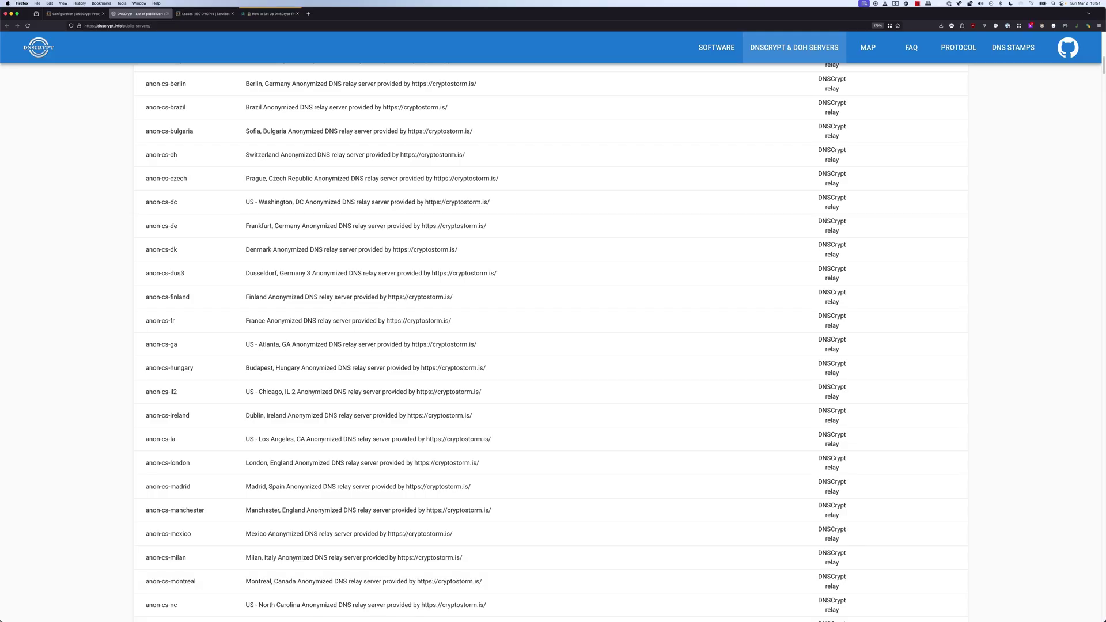
pyautogui.press('super+f')
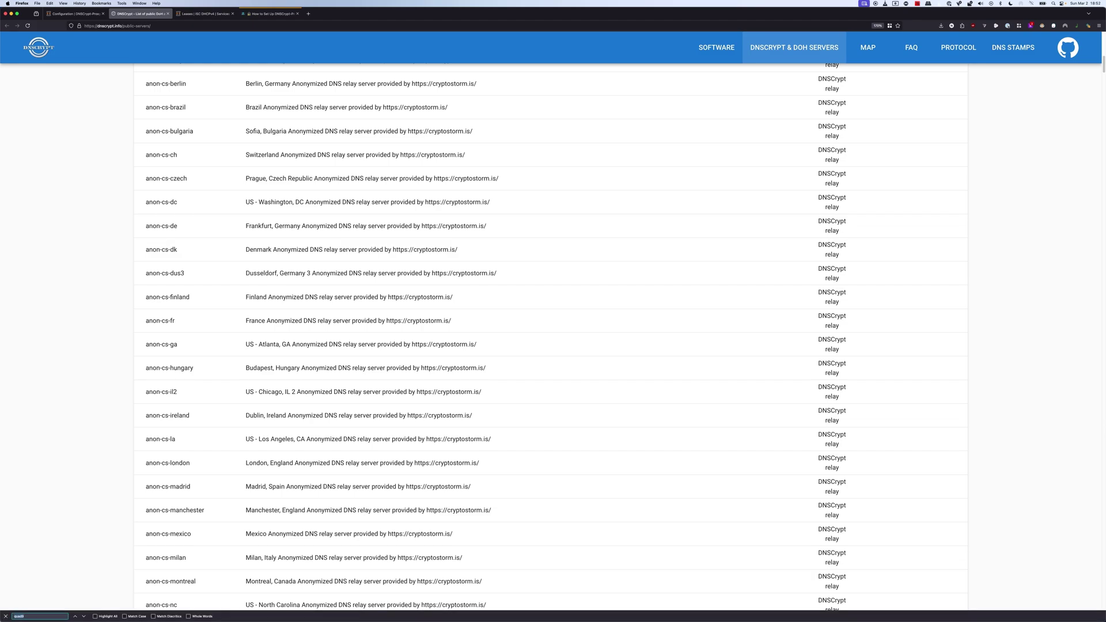
pyautogui.press('Return')
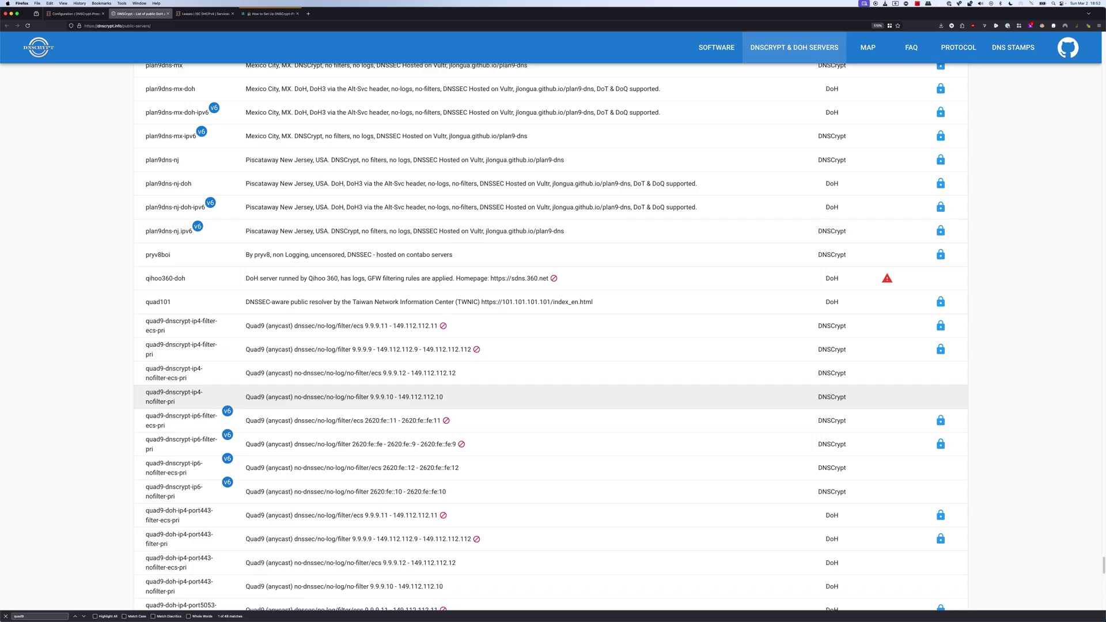
# - Copy the server name quad9-dnscrypt-ip4-filter-ecs-pri from the public server list and add it to the DNSCrypt-Proxy Server List
pyautogui.moveTo(146, 321); pyautogui.dragTo(166, 331)
pyautogui.press('super+c')
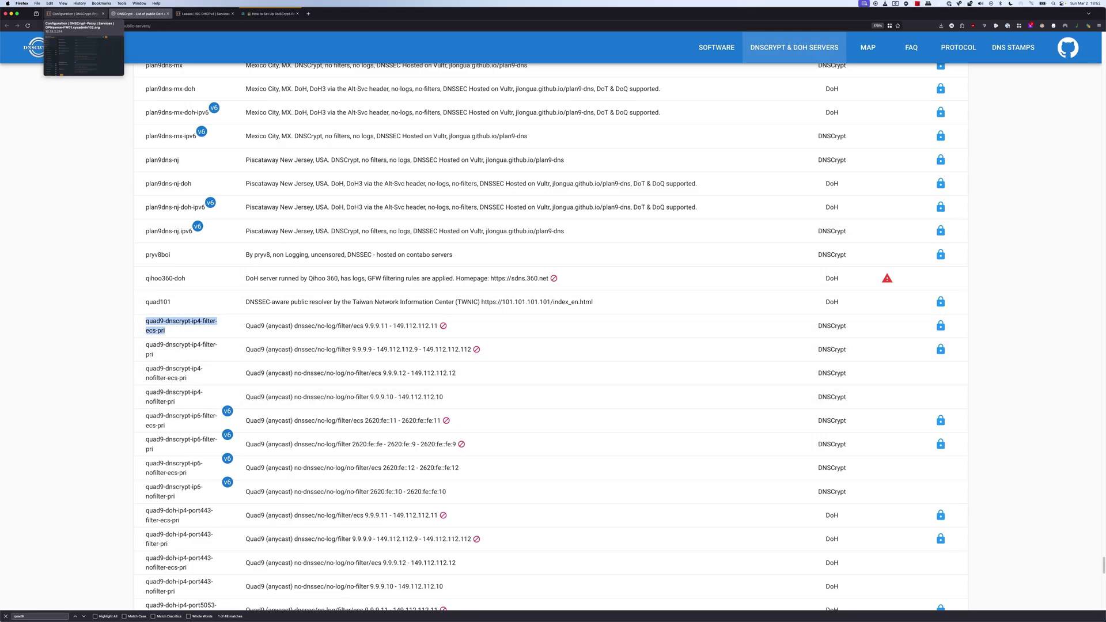
pyautogui.click(76, 13)
pyautogui.click(571, 288)
pyautogui.press('super+v')
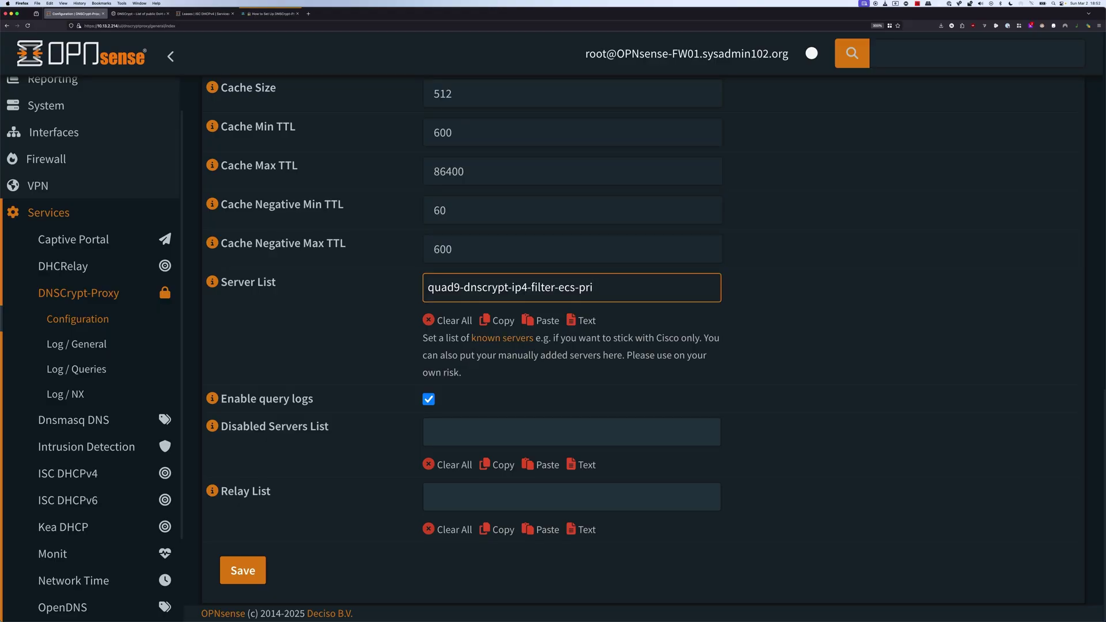
pyautogui.press('Return')
pyautogui.press('Tab')
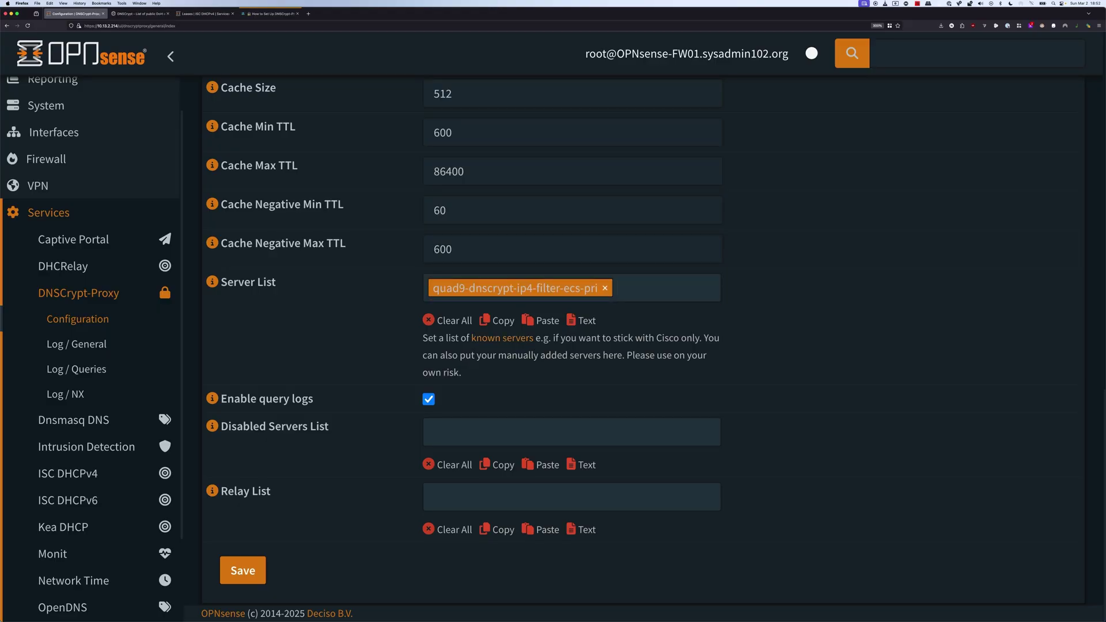
# - Copy quad9-dnscrypt-ip6-filter-ecs-pri from the public server list, add it to the DNSCrypt-Proxy Server List and save the settings
pyautogui.hotkey('ctrl', 'Tab')
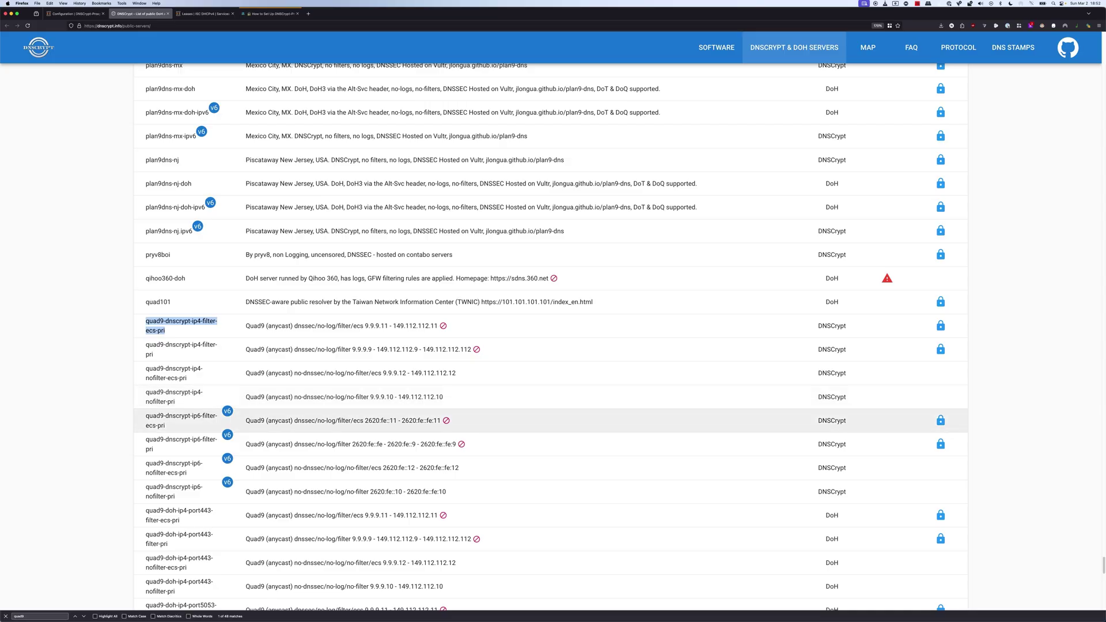
pyautogui.moveTo(146, 416); pyautogui.dragTo(166, 425)
pyautogui.press('super+c')
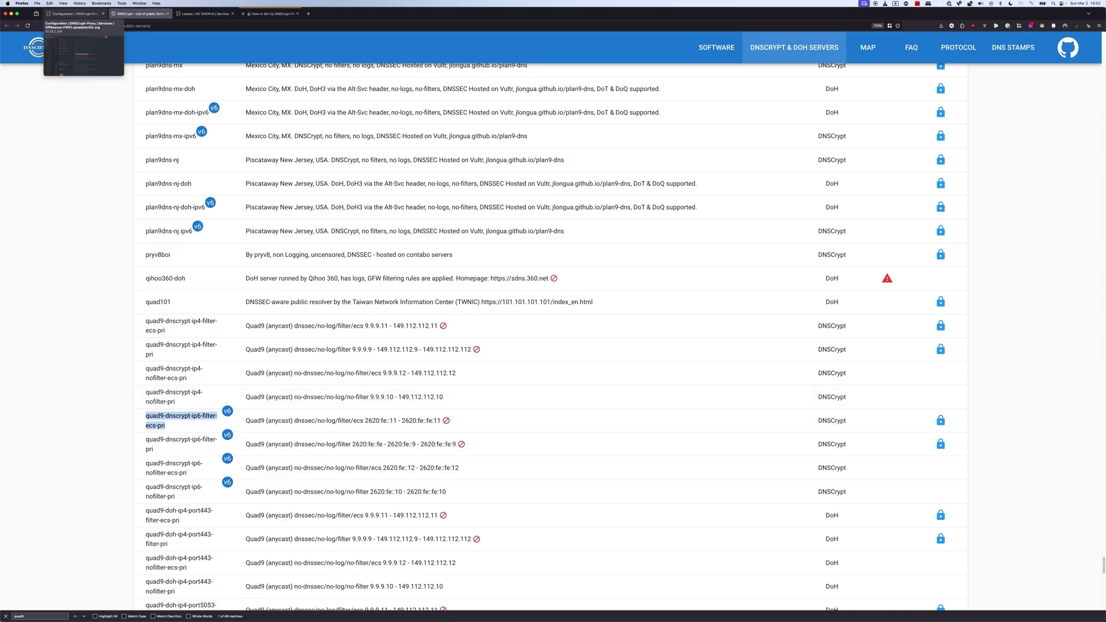
pyautogui.click(75, 13)
pyautogui.click(645, 288)
pyautogui.press('super+v')
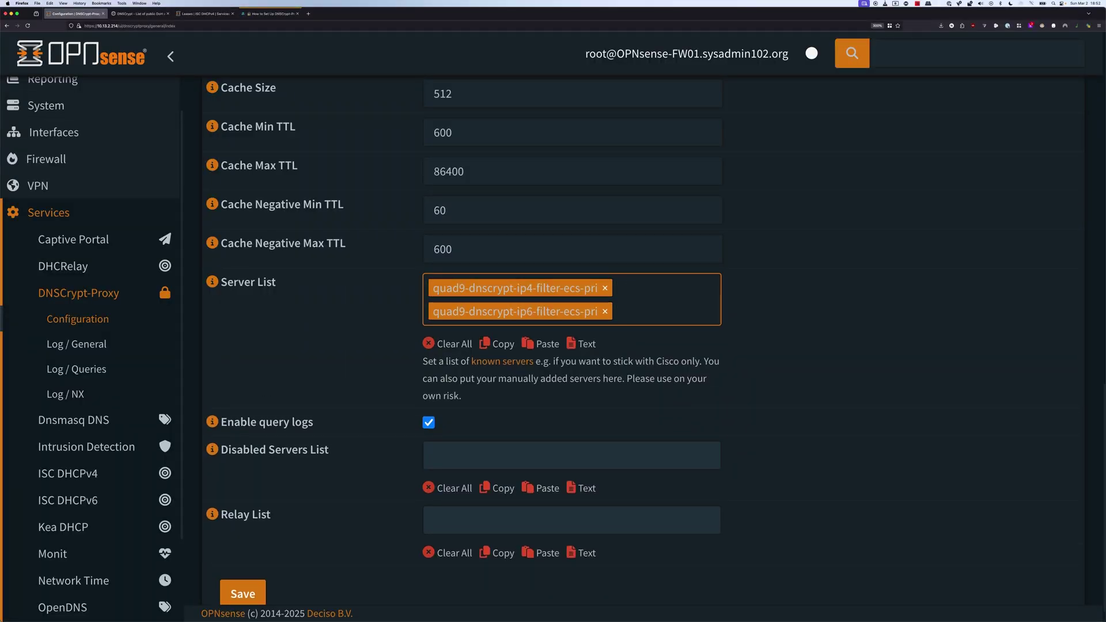
pyautogui.press('Return')
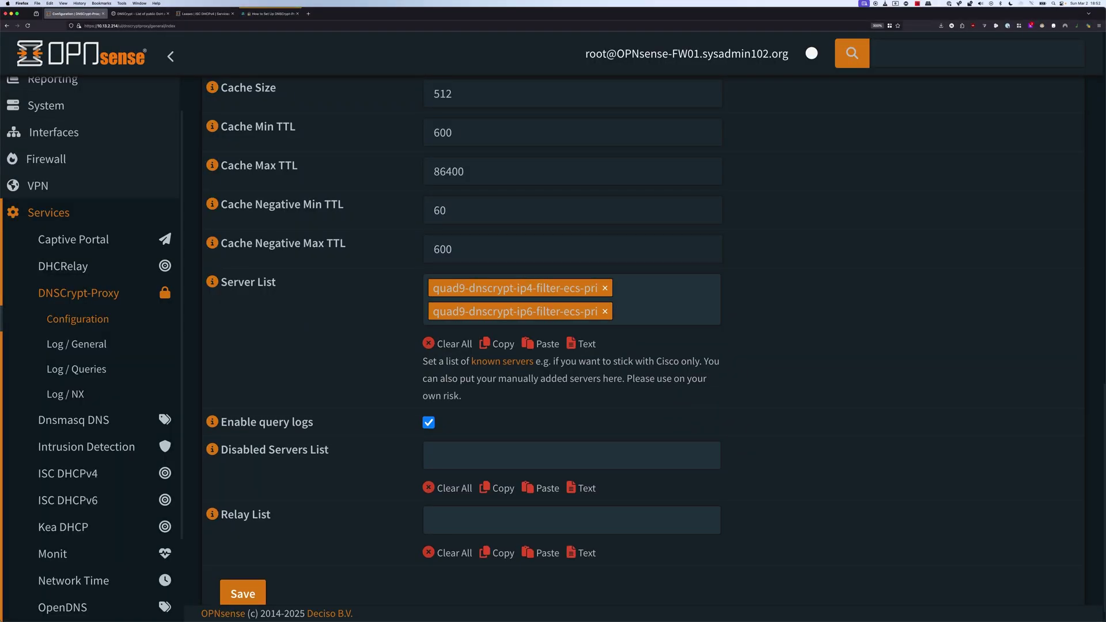
pyautogui.click(645, 310)
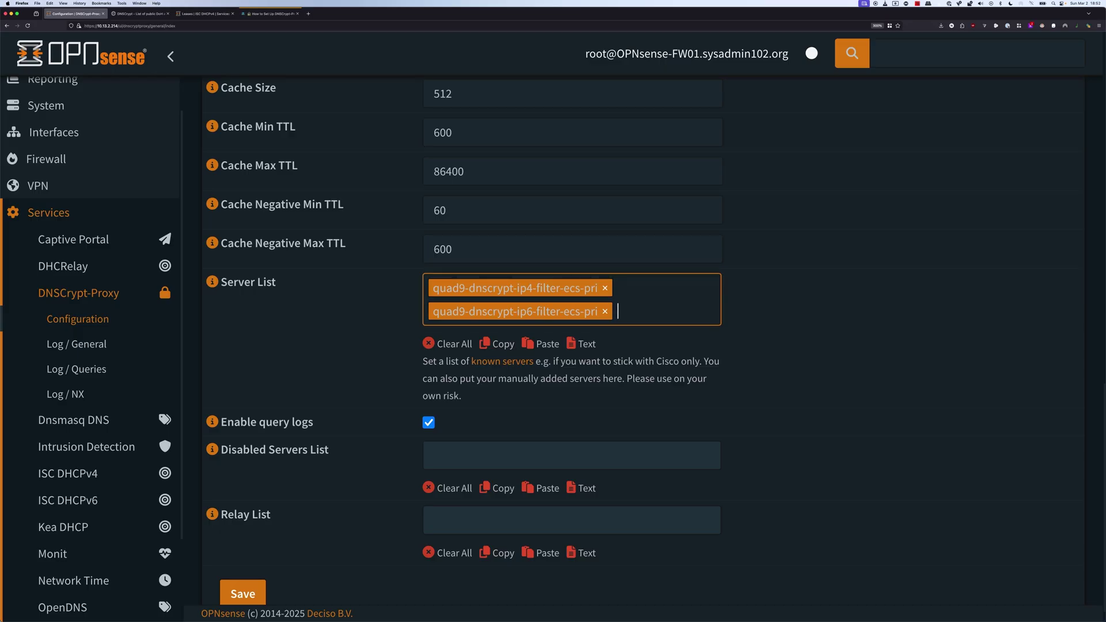
pyautogui.scroll(-1, 643, 343)
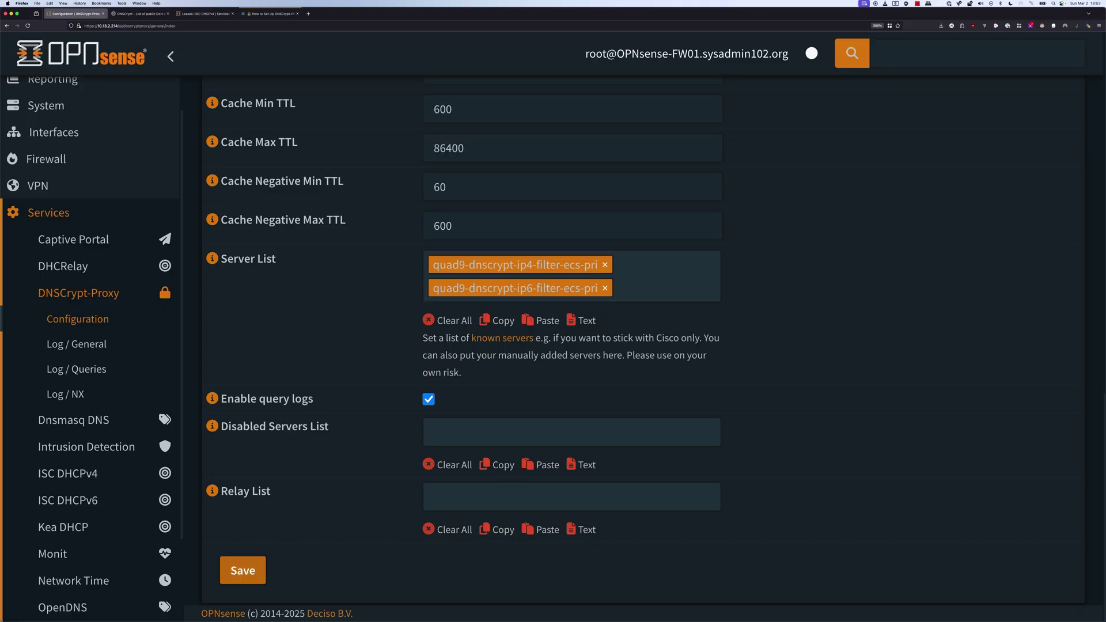
# - Check the DNSCrypt-Proxy general log for the live servers and the listening addresses and ports
pyautogui.click(78, 344)
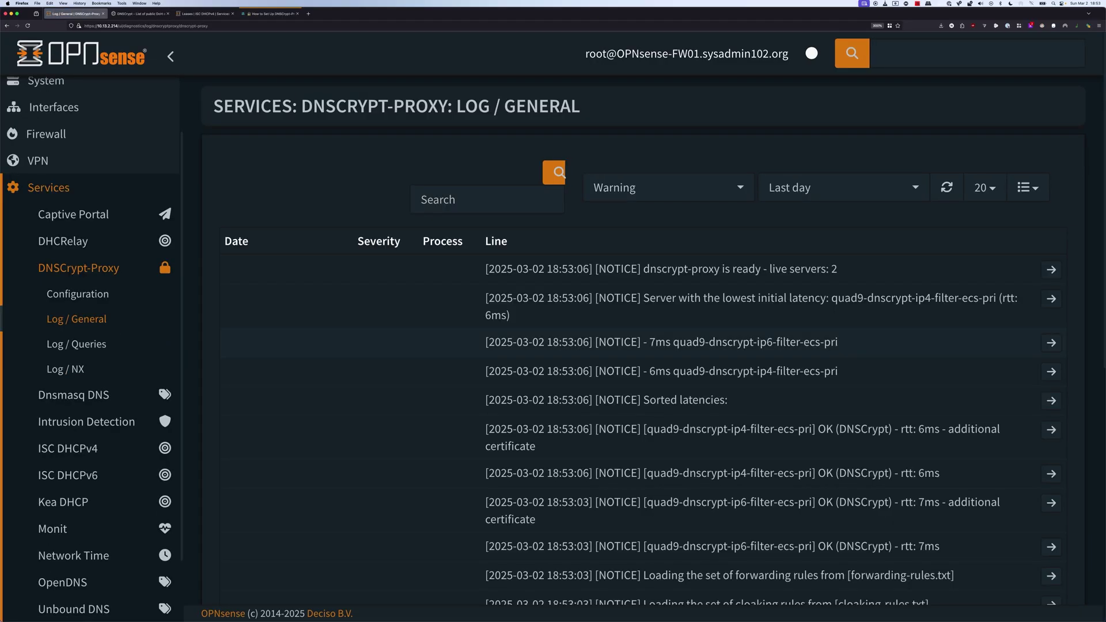
pyautogui.scroll(-5, 634, 346)
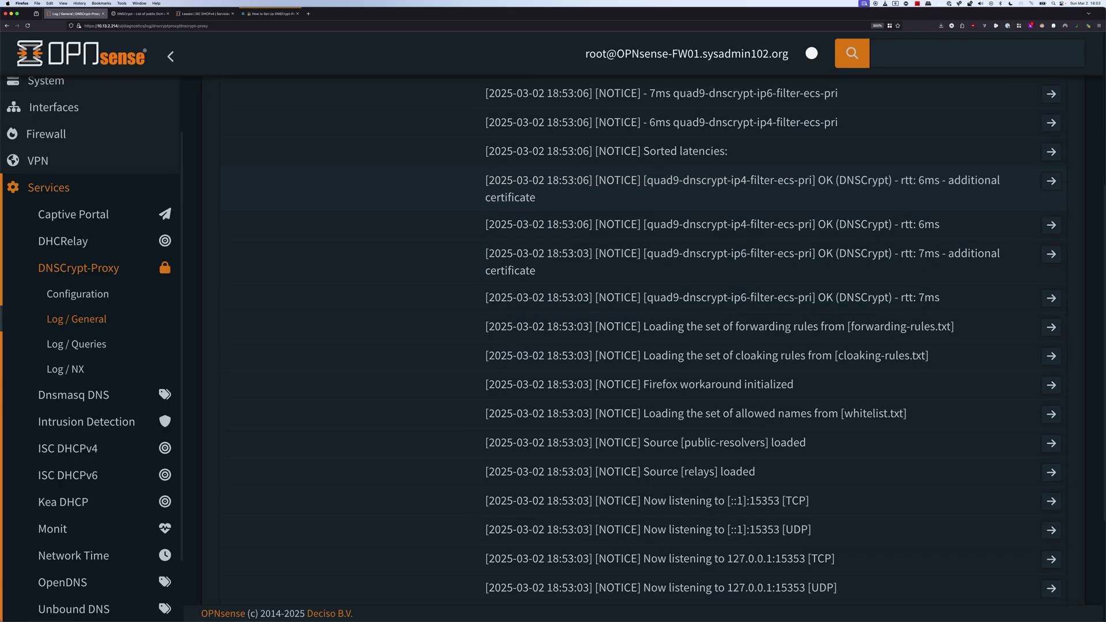
pyautogui.scroll(-2, 634, 345)
pyautogui.moveTo(749, 445); pyautogui.dragTo(773, 445)
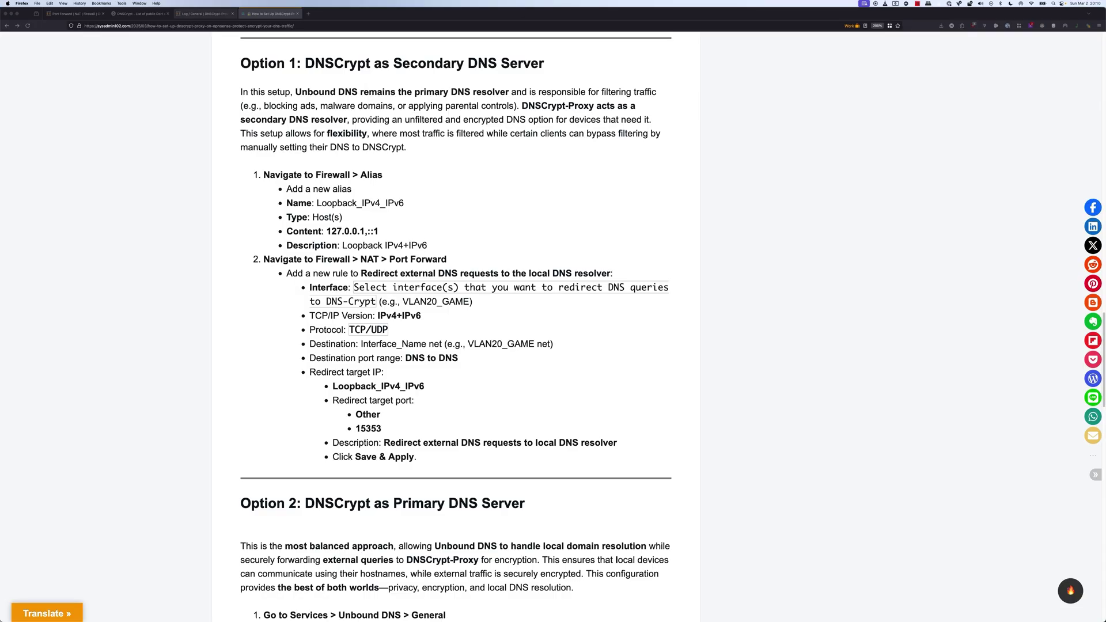
# - Create a new firewall alias in OPNsense and name it Loopback_IPv4_IPv6
pyautogui.click(206, 13)
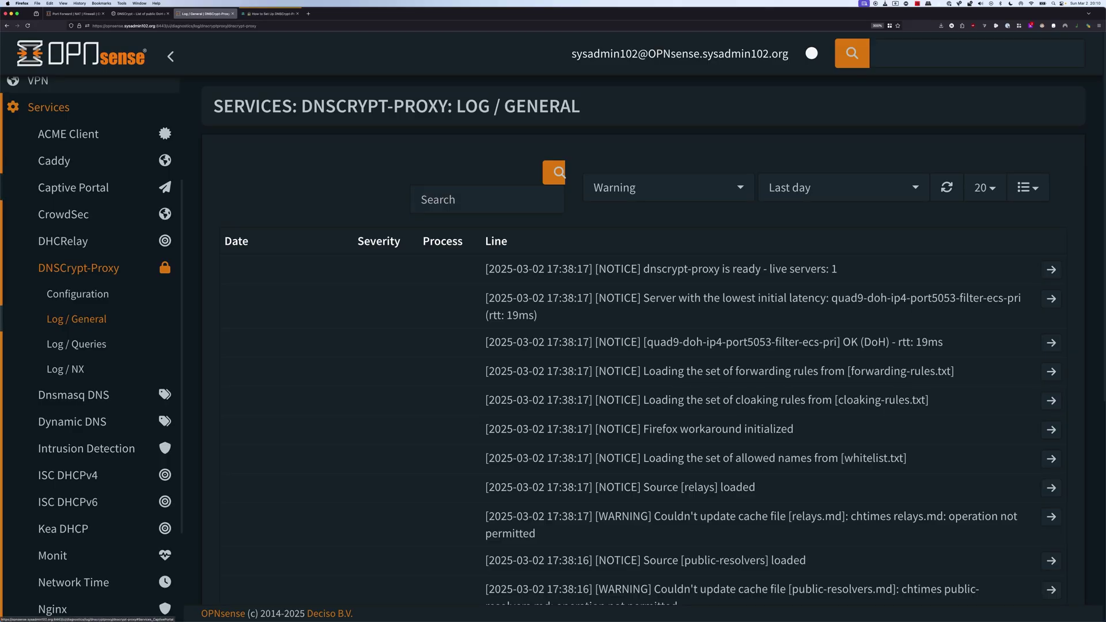
pyautogui.scroll(4, 93, 346)
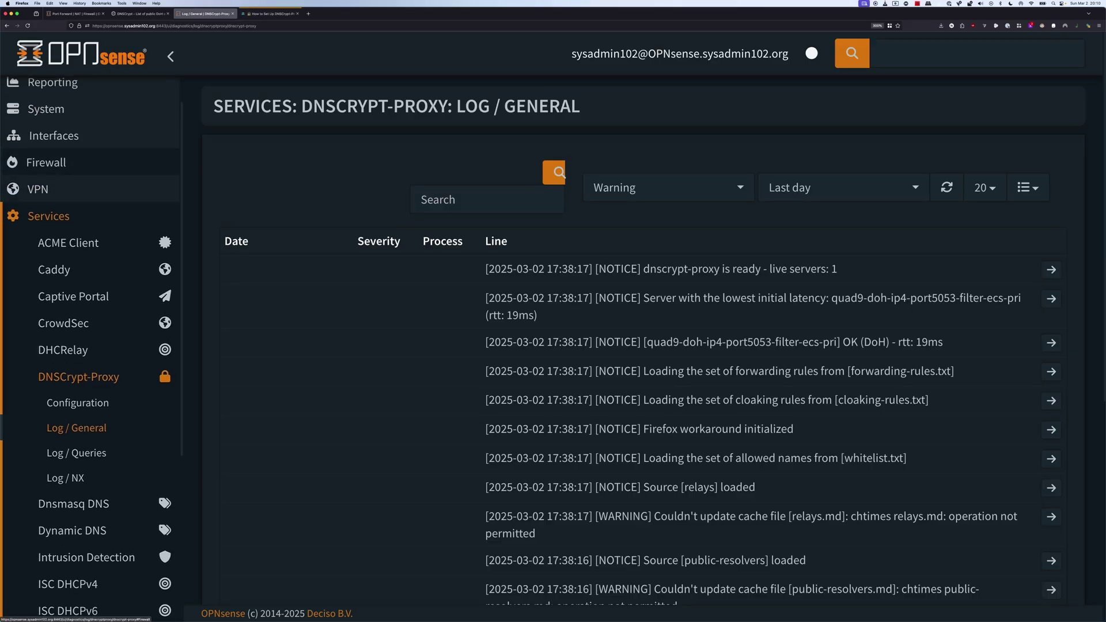
pyautogui.click(46, 163)
pyautogui.click(56, 225)
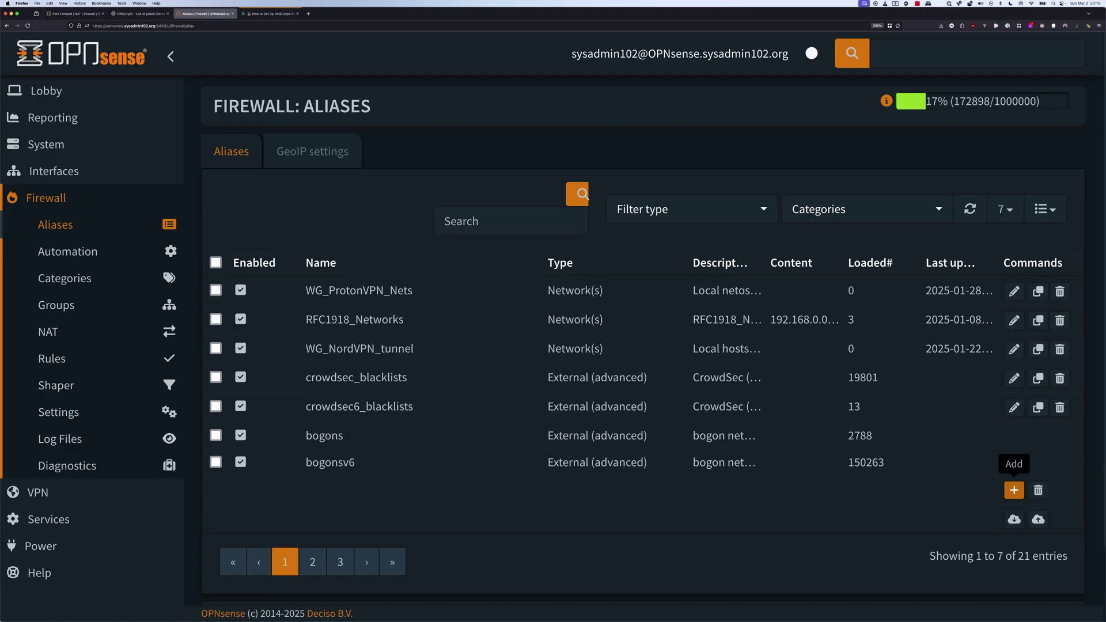
pyautogui.click(1014, 490)
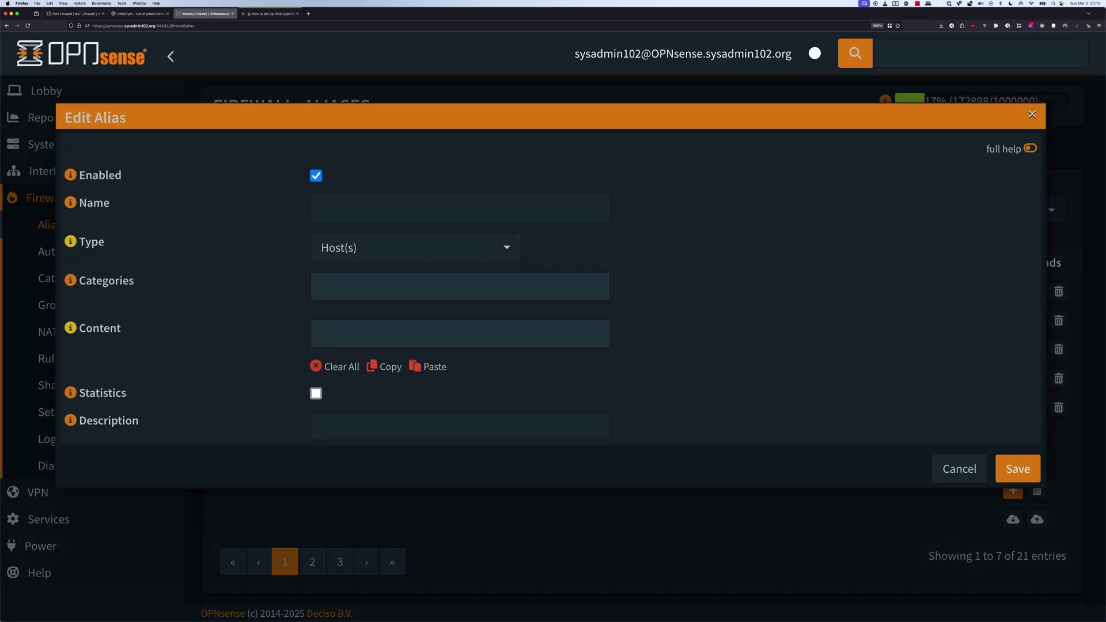
pyautogui.write('L')
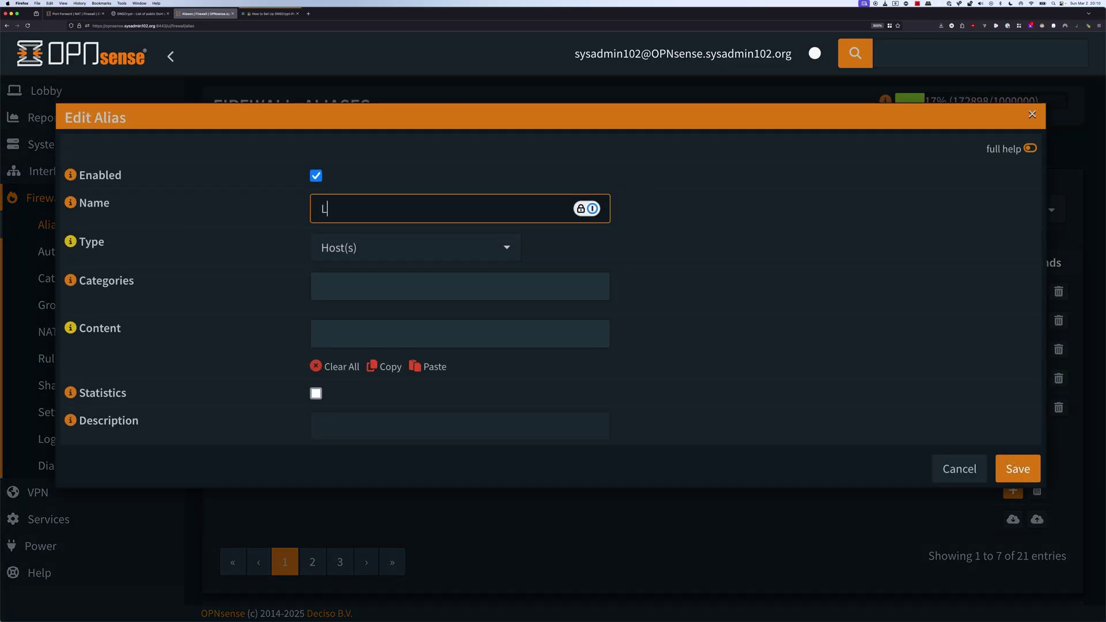
pyautogui.write('oopback_l')
pyautogui.write('Pv4_IPV')
pyautogui.press('BackSpace')
pyautogui.write('v6')
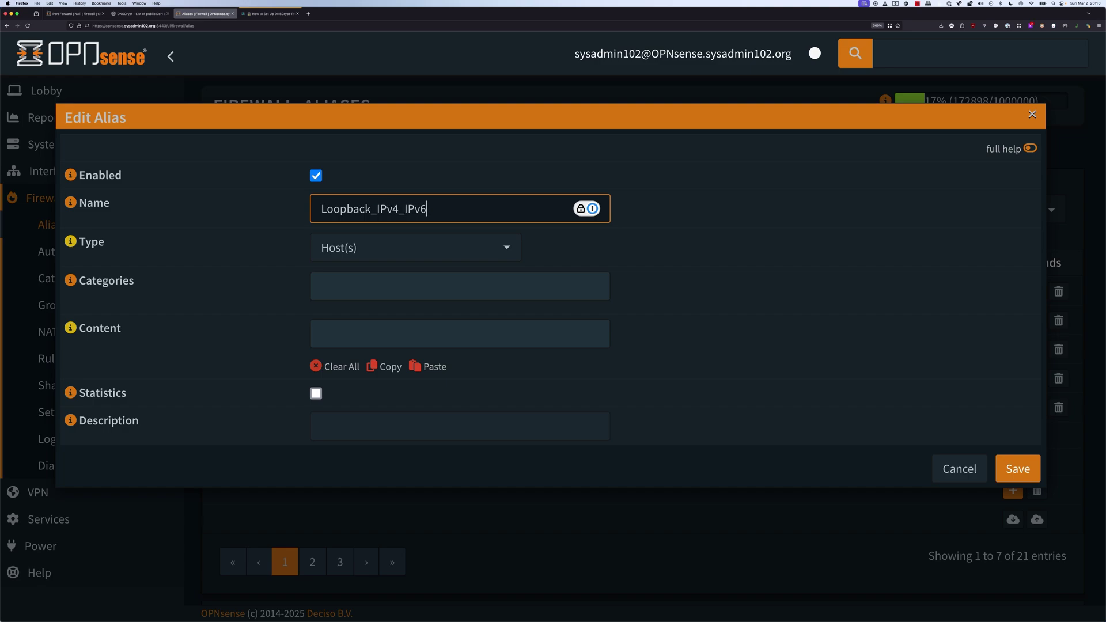
# - Enter 127.0.0.1 and ::1 as the content of the loopback alias
pyautogui.click(460, 334)
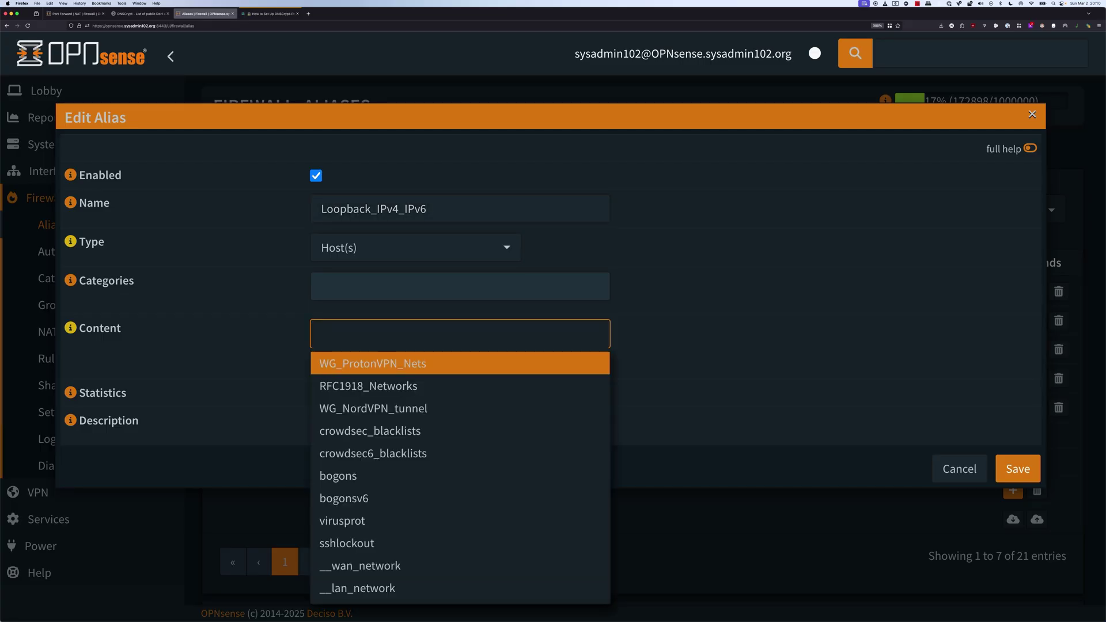
pyautogui.write('127')
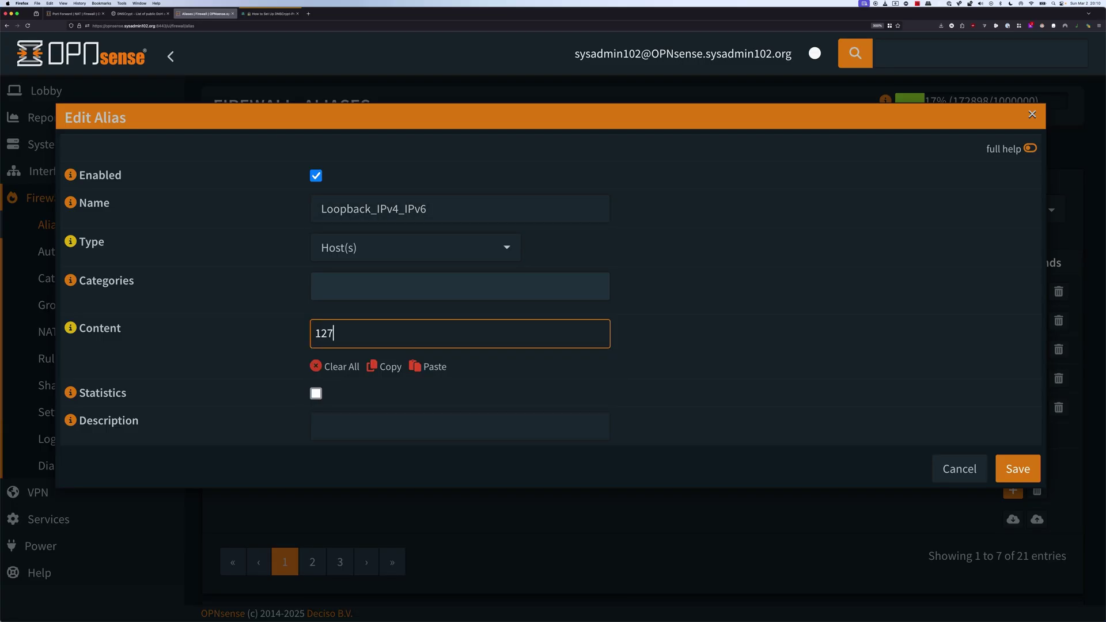
pyautogui.write('.0.0.1')
pyautogui.press('Return')
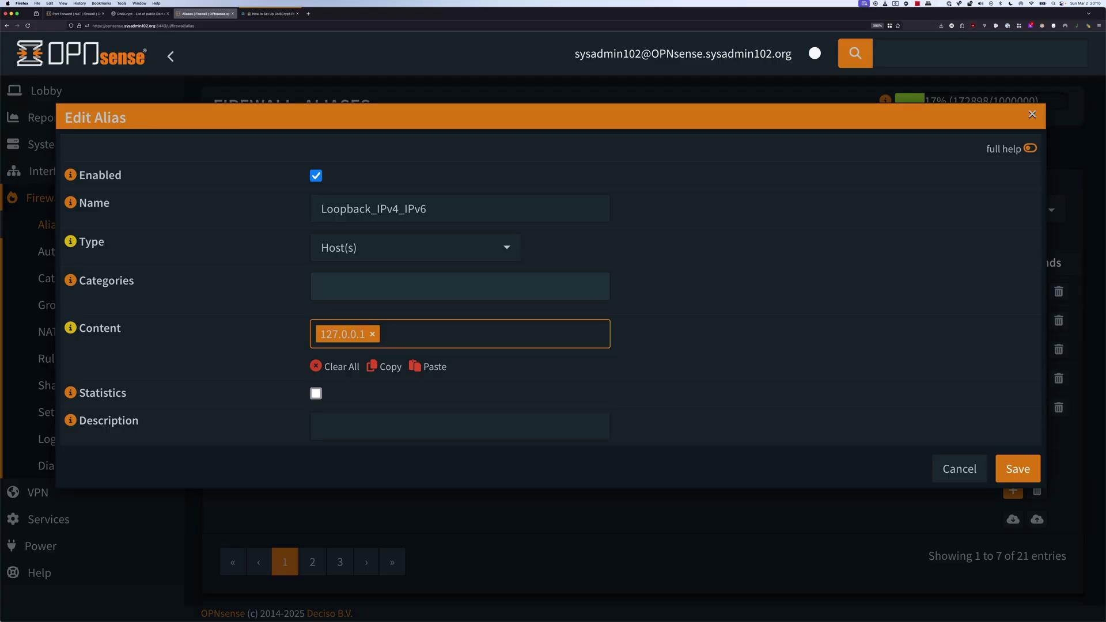
pyautogui.write('::1')
pyautogui.press('Return')
# - Set the alias description to "Loopback IPv4+IPv6", save the alias and apply the changes
pyautogui.press('Tab')
pyautogui.write('Loopback IPv4+IPv6')
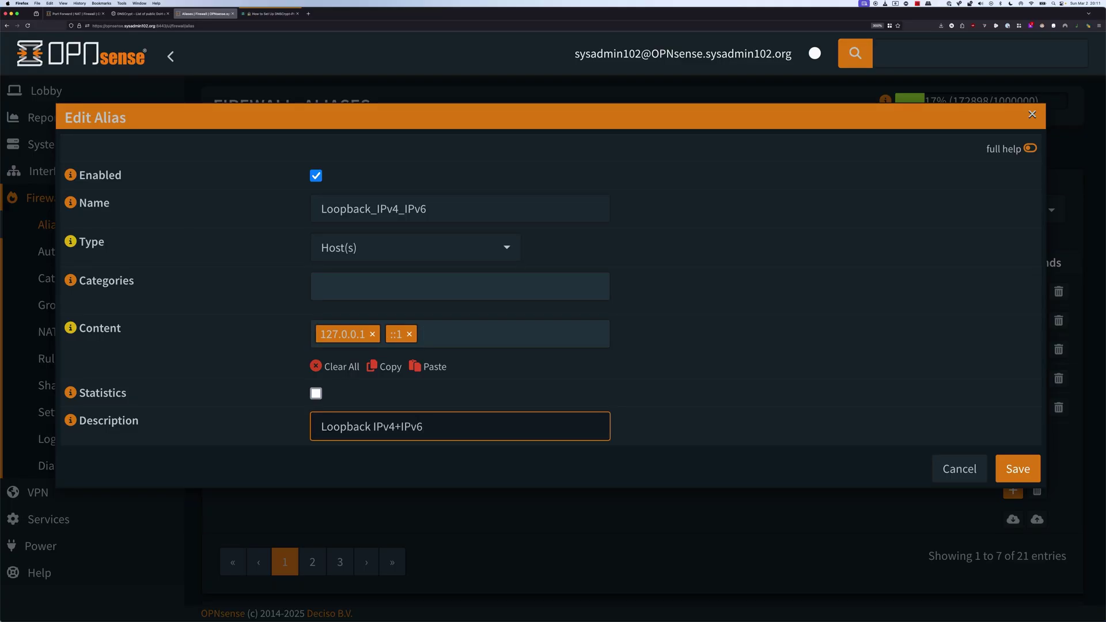
pyautogui.press('Tab')
pyautogui.press('Tab')
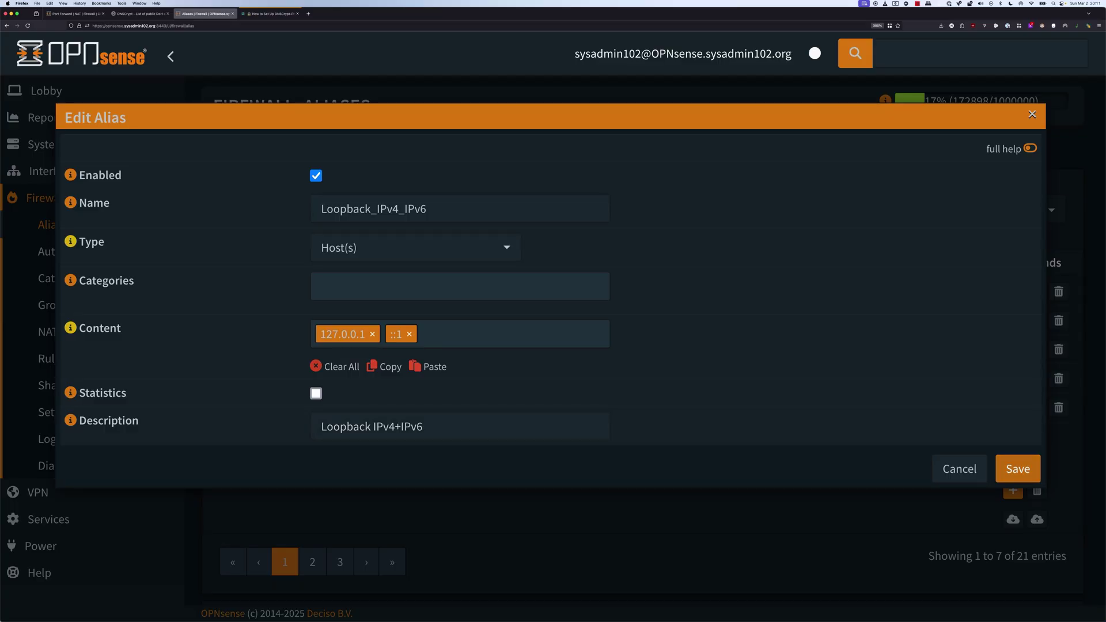
pyautogui.press('Return')
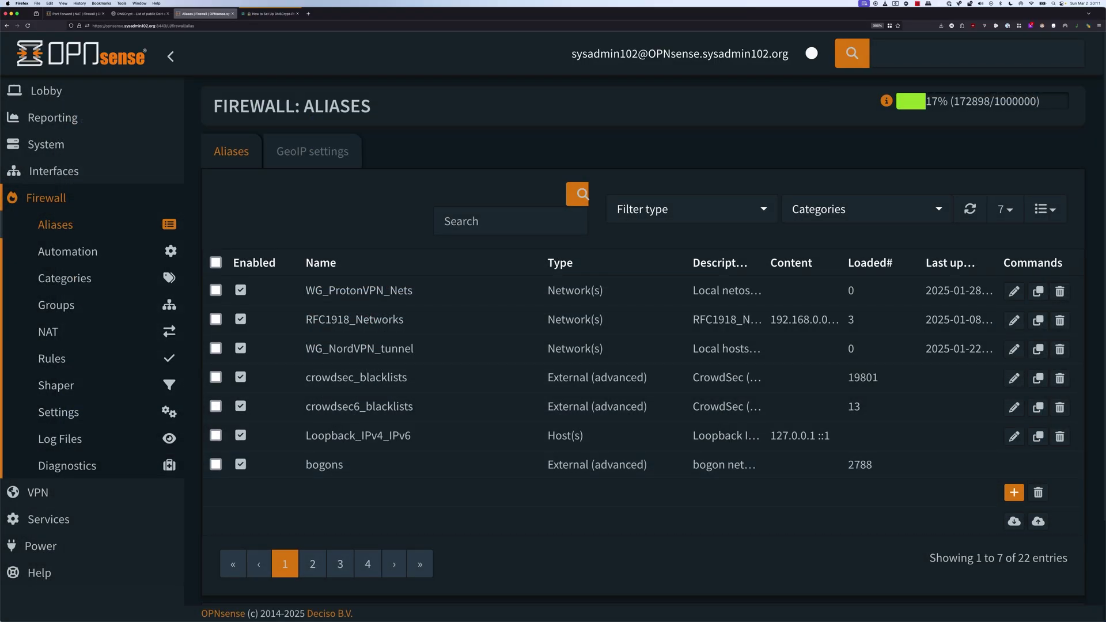
pyautogui.click(245, 553)
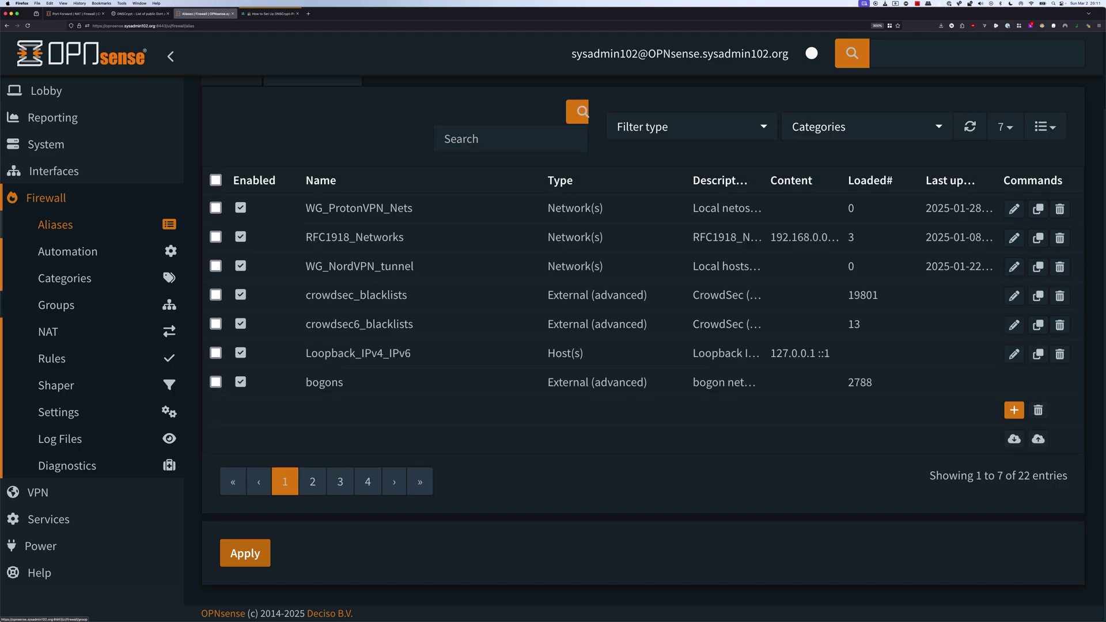
# - Start a new port forward rule in the firewall's NAT settings
pyautogui.click(48, 333)
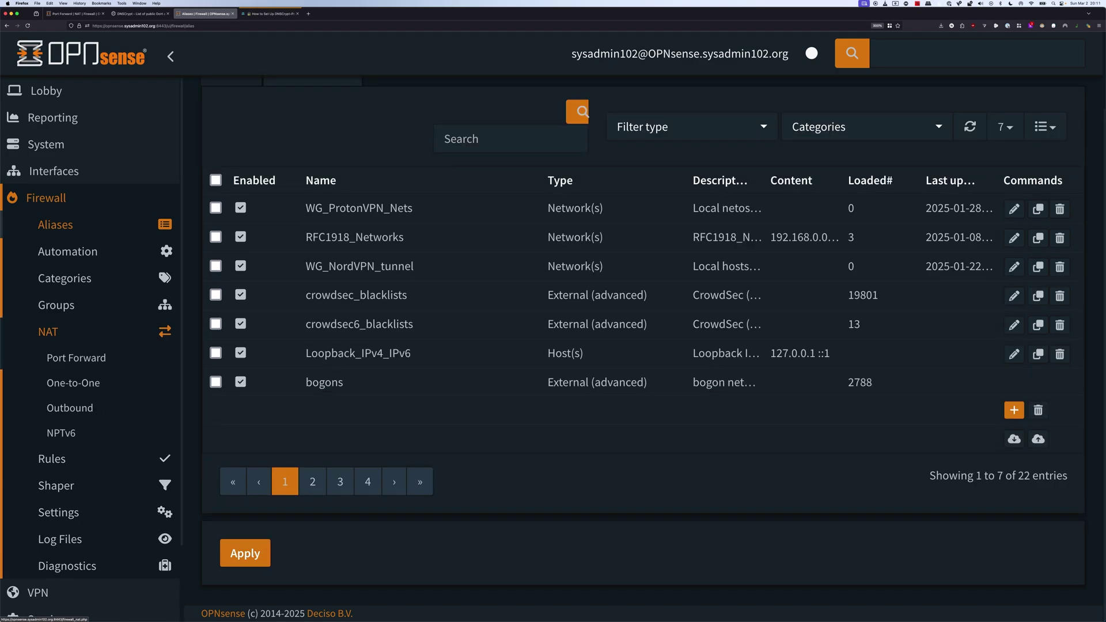
pyautogui.click(76, 358)
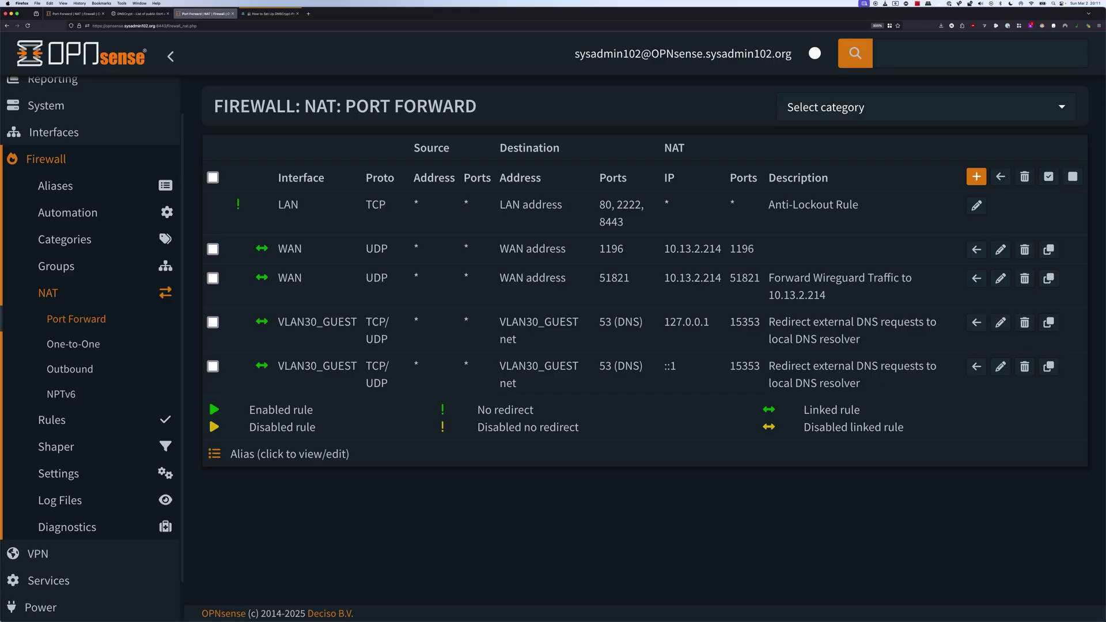
pyautogui.click(51, 420)
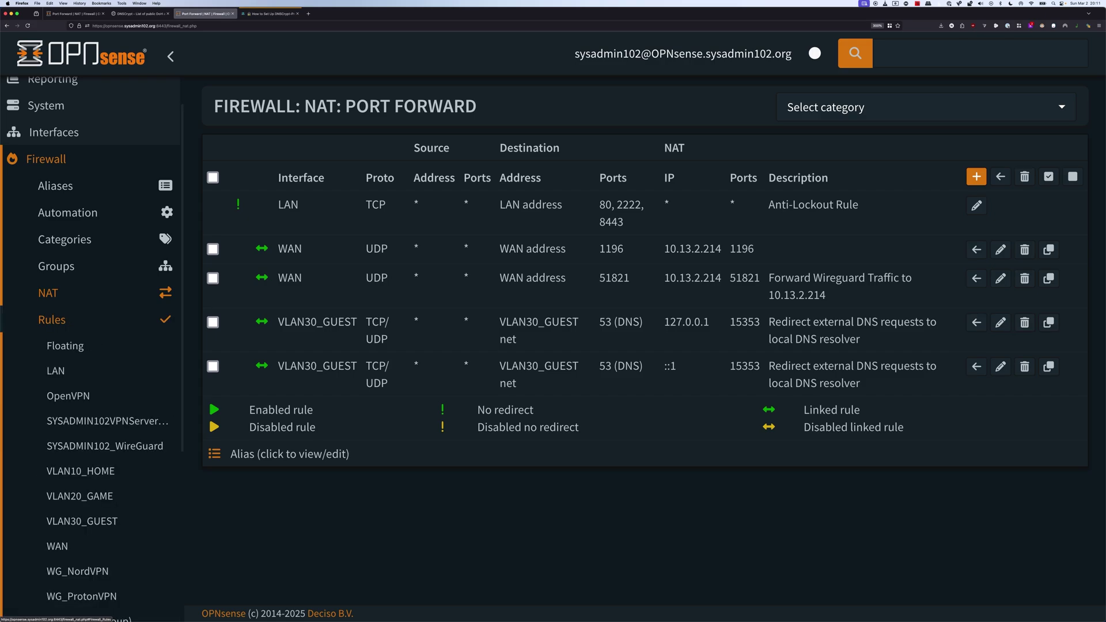
pyautogui.click(52, 320)
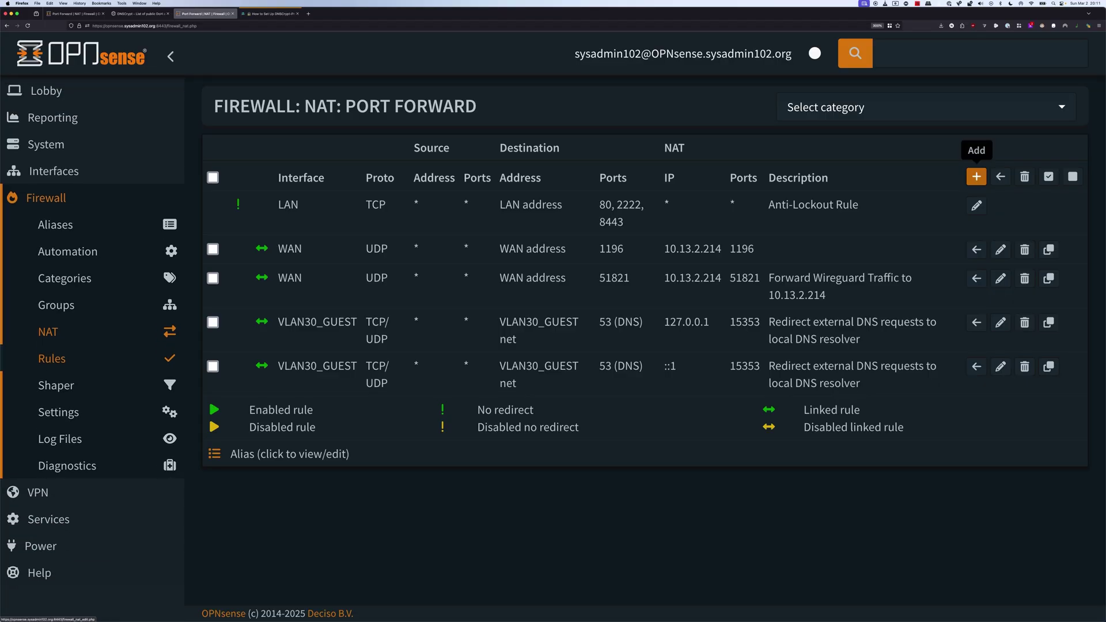
pyautogui.click(976, 176)
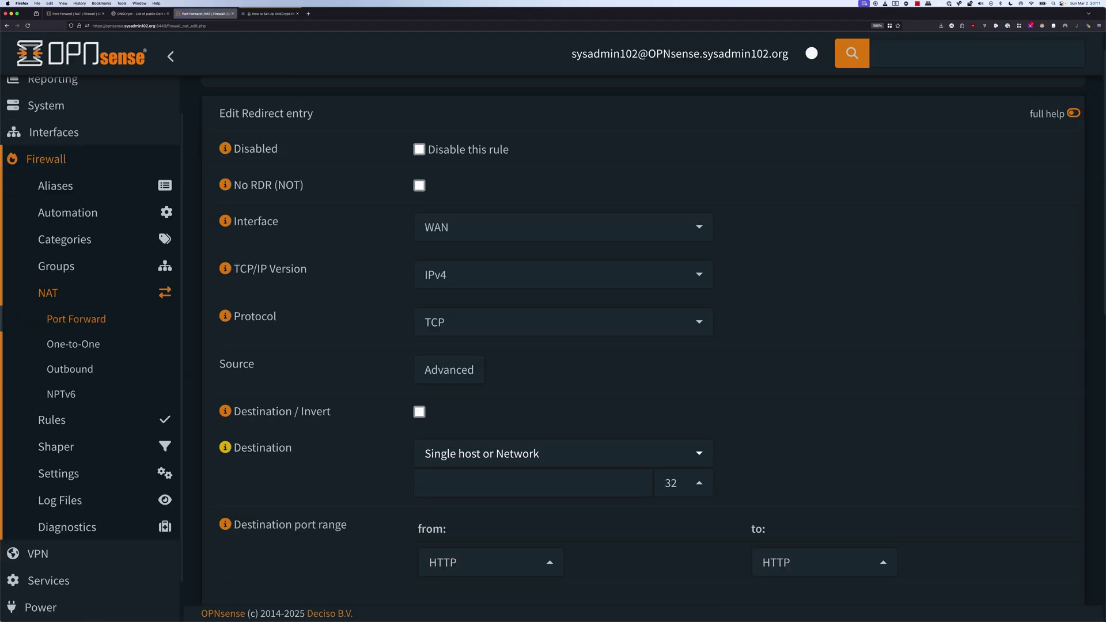
# - Replace WAN with VLAN20_GAME as the interface of the new redirect entry
pyautogui.click(553, 227)
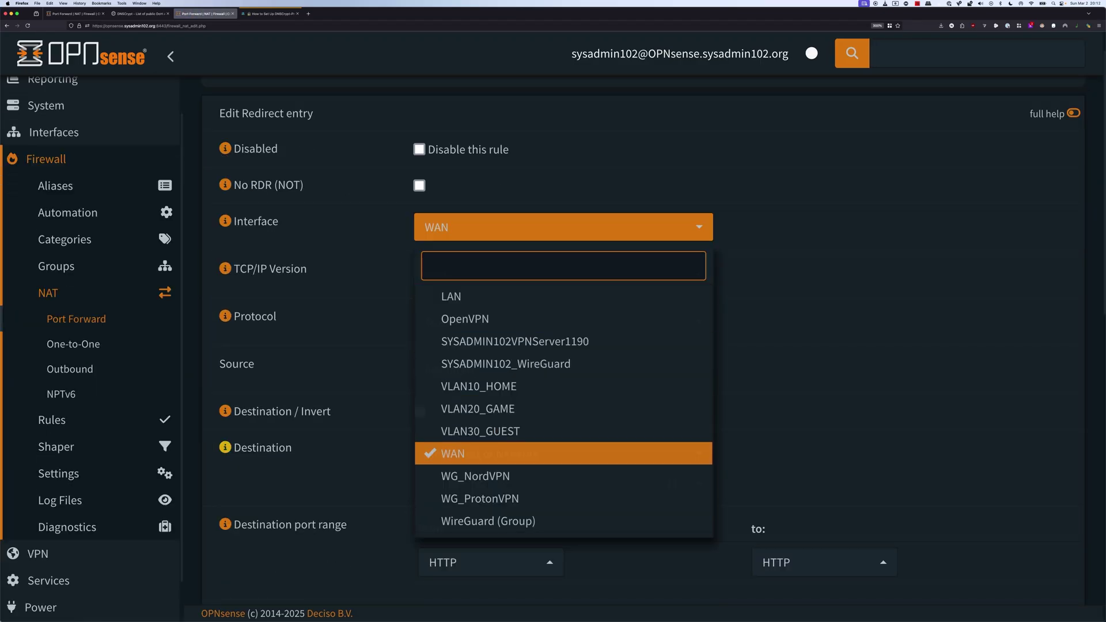
pyautogui.click(453, 454)
pyautogui.write('vlan')
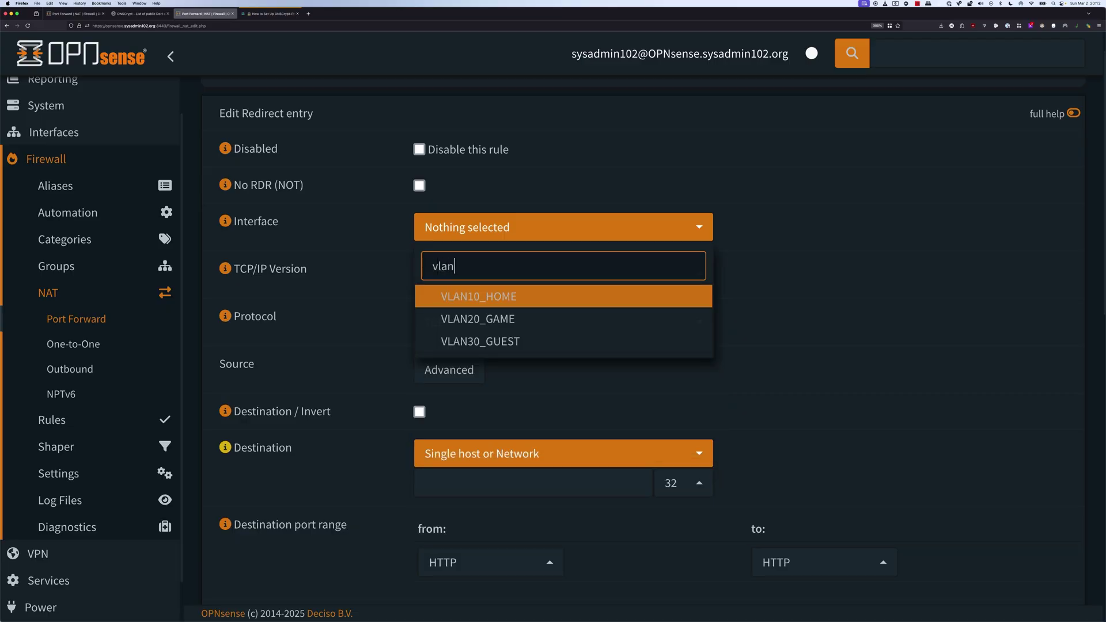
pyautogui.press('Down')
pyautogui.press('Up')
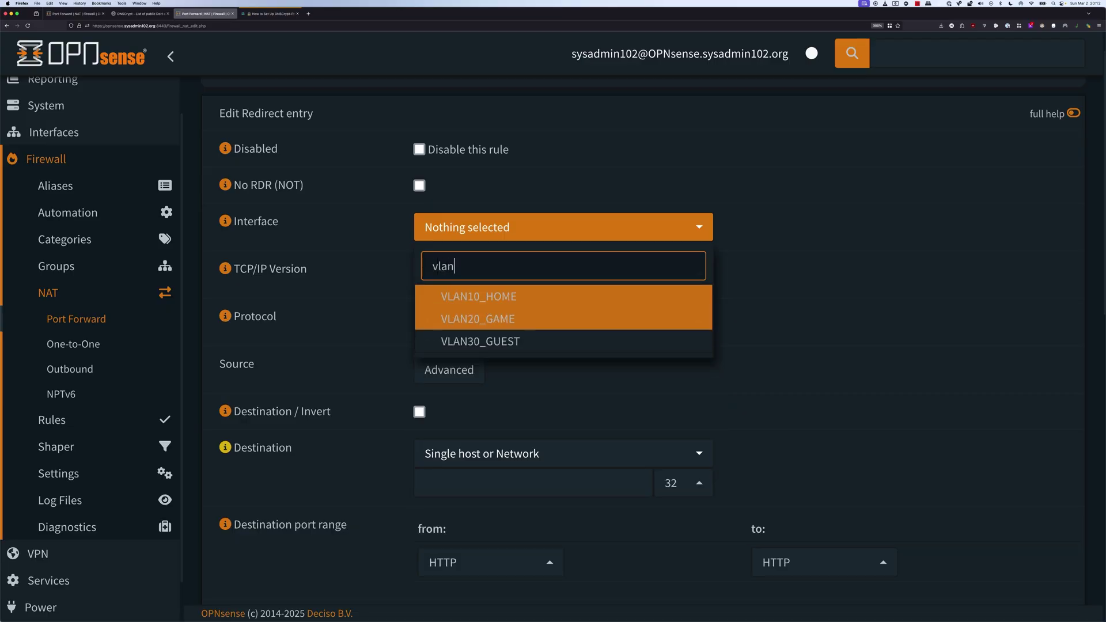
pyautogui.press('Return')
pyautogui.press('Escape')
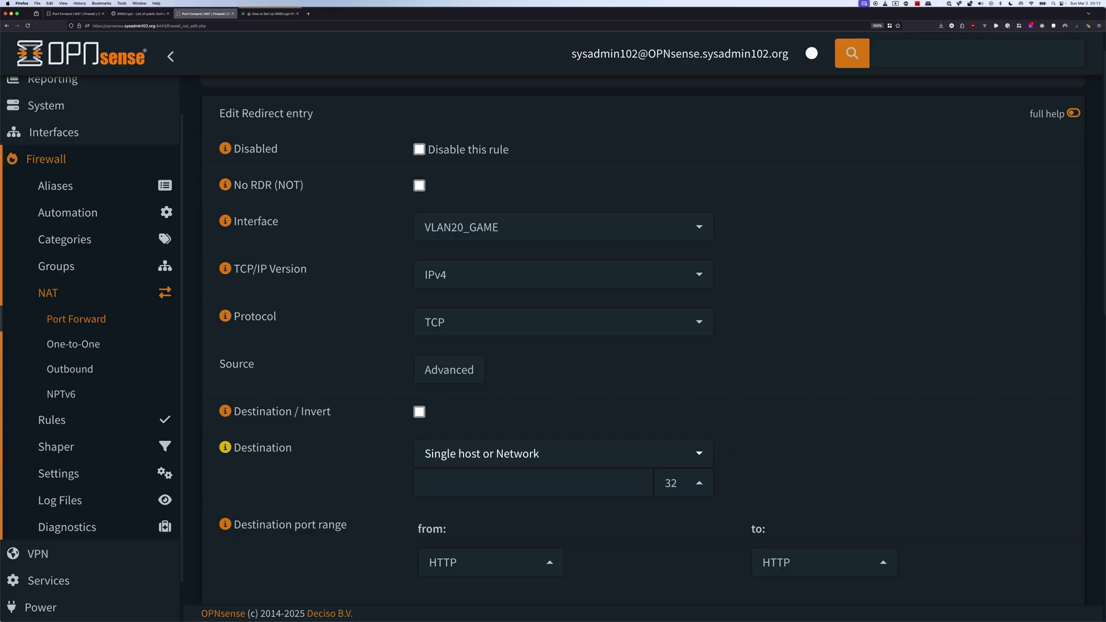
# - Set the redirect entry's TCP/IP version to IPv4+IPv6 and its protocol to TCP/UDP
pyautogui.click(563, 275)
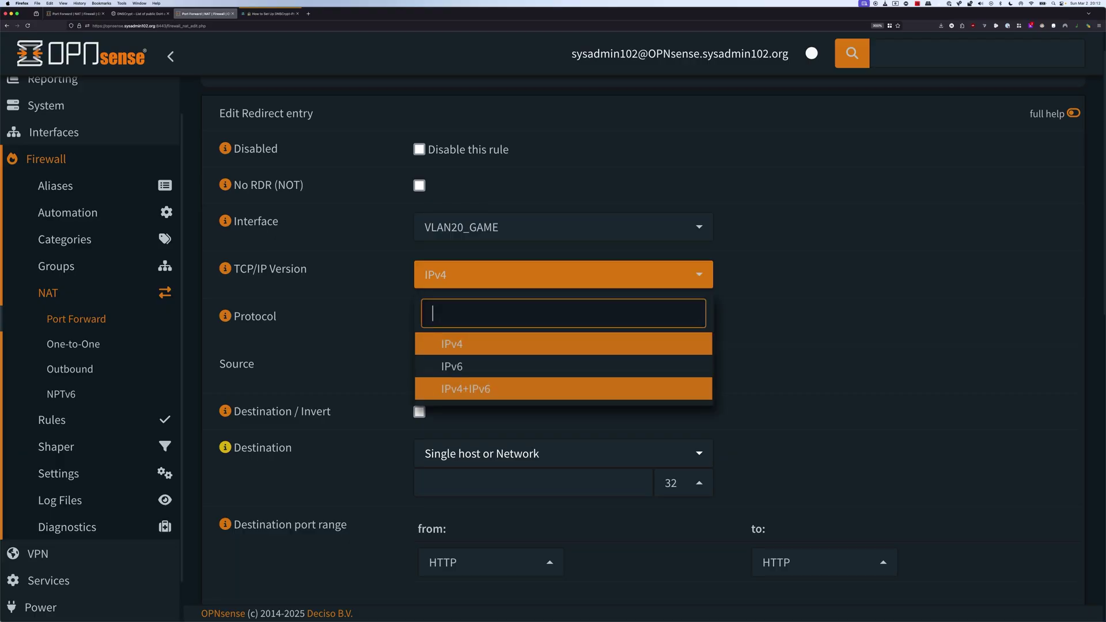
pyautogui.press('Return')
pyautogui.press('Tab')
pyautogui.press('Return')
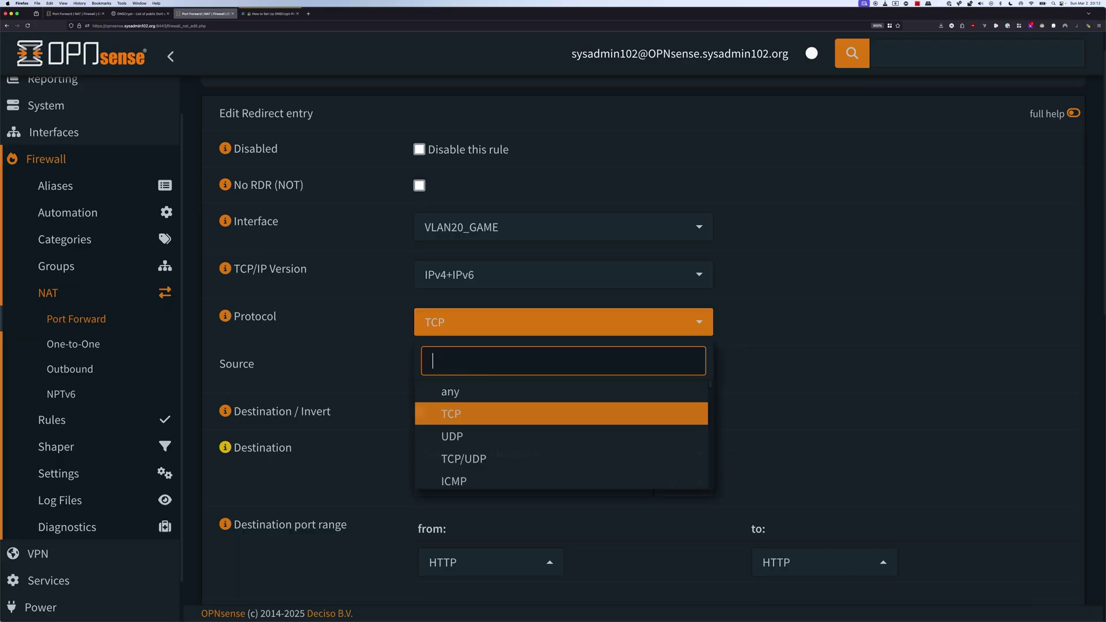
pyautogui.press('Down')
pyautogui.press('Down')
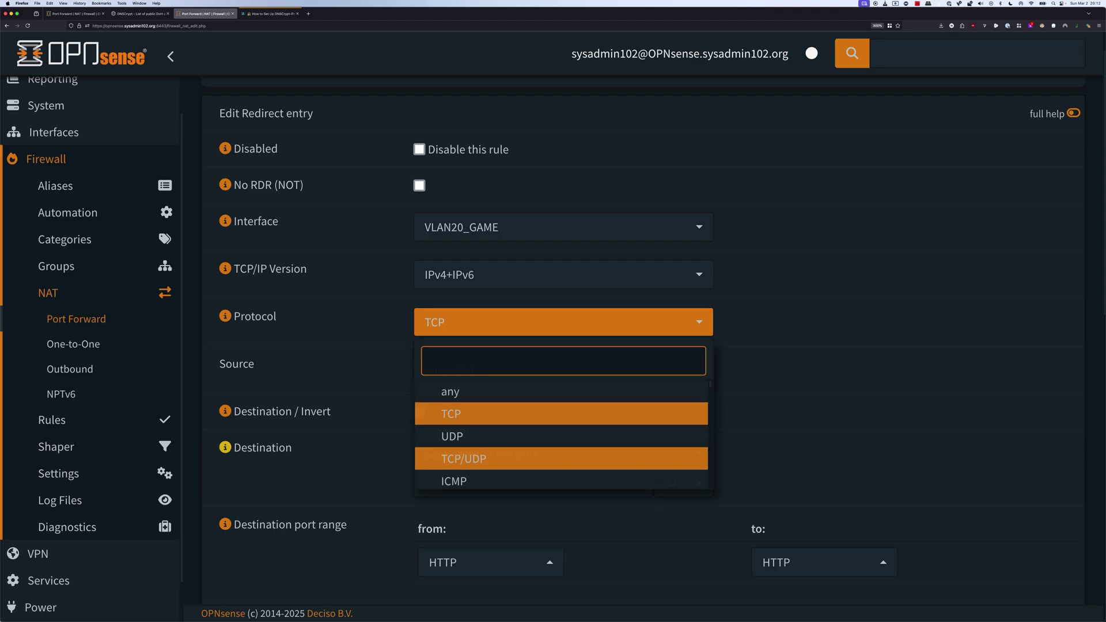
pyautogui.press('Return')
pyautogui.press('Tab')
# - Set the destination of the redirect entry to VLAN20_GAME net
pyautogui.scroll(-3, 634, 345)
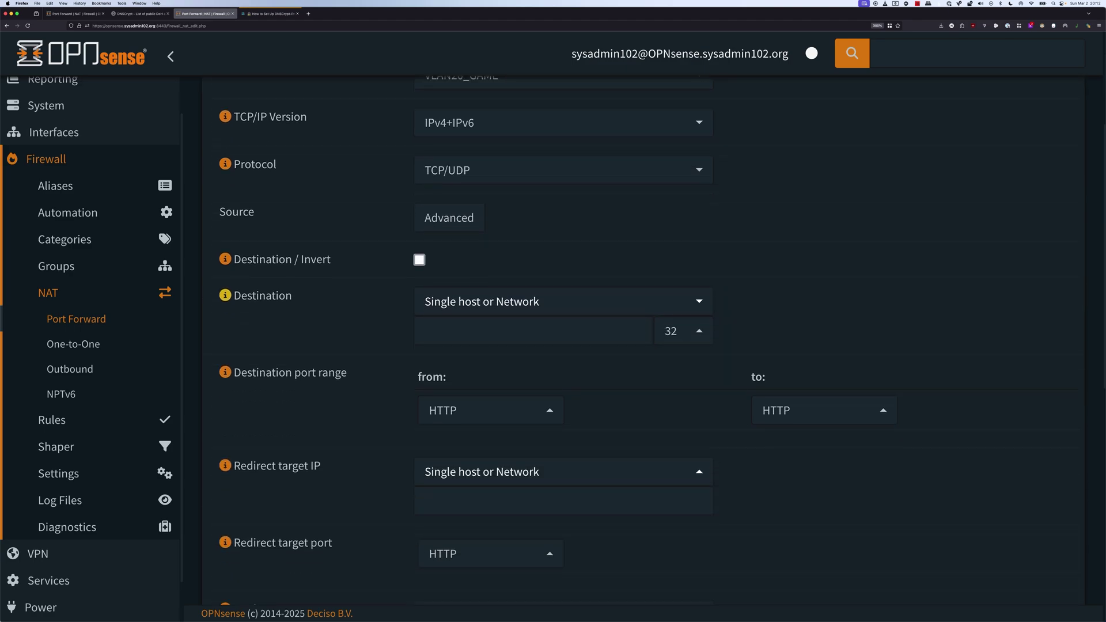
pyautogui.press('Tab')
pyautogui.press('Tab')
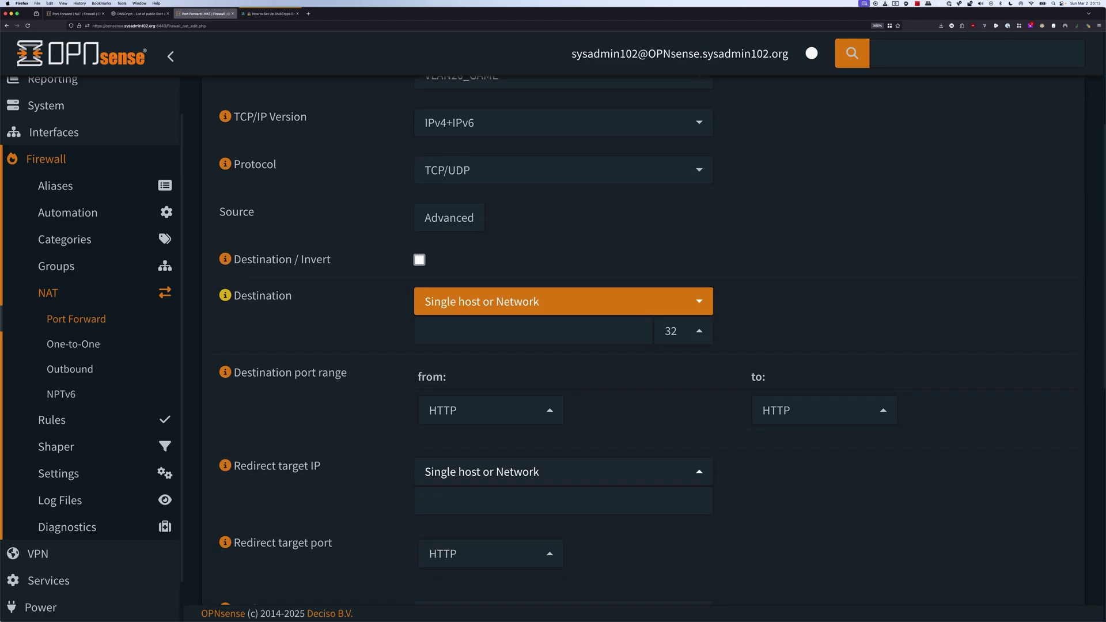
pyautogui.press('Return')
pyautogui.write('vlan')
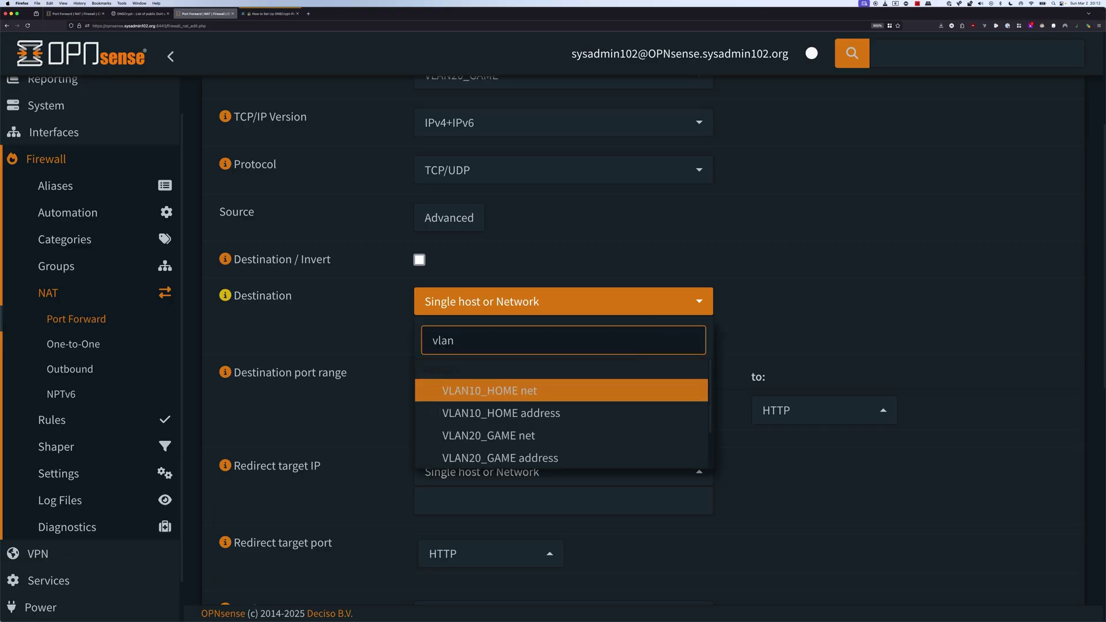
pyautogui.press('Down')
pyautogui.press('Down')
pyautogui.press('Return')
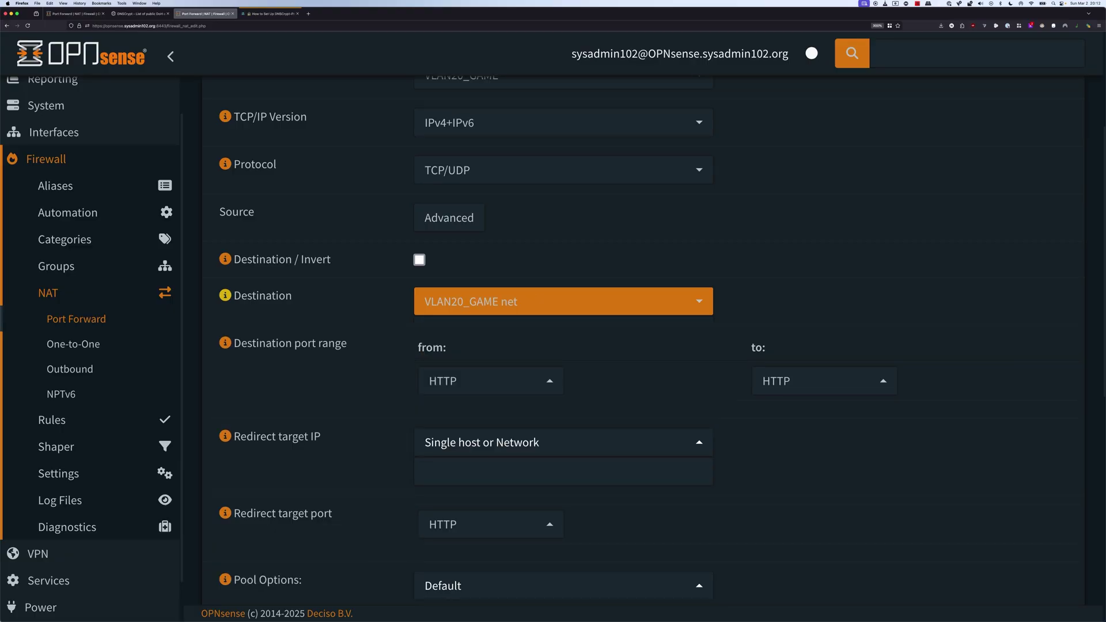
# - Set the destination port range of the redirect entry to DNS for both ends
pyautogui.press('Tab')
pyautogui.press('Tab')
pyautogui.press('Tab')
pyautogui.scroll(-1, 633, 346)
pyautogui.hotkey('shift', 'Tab')
pyautogui.hotkey('shift', 'Tab')
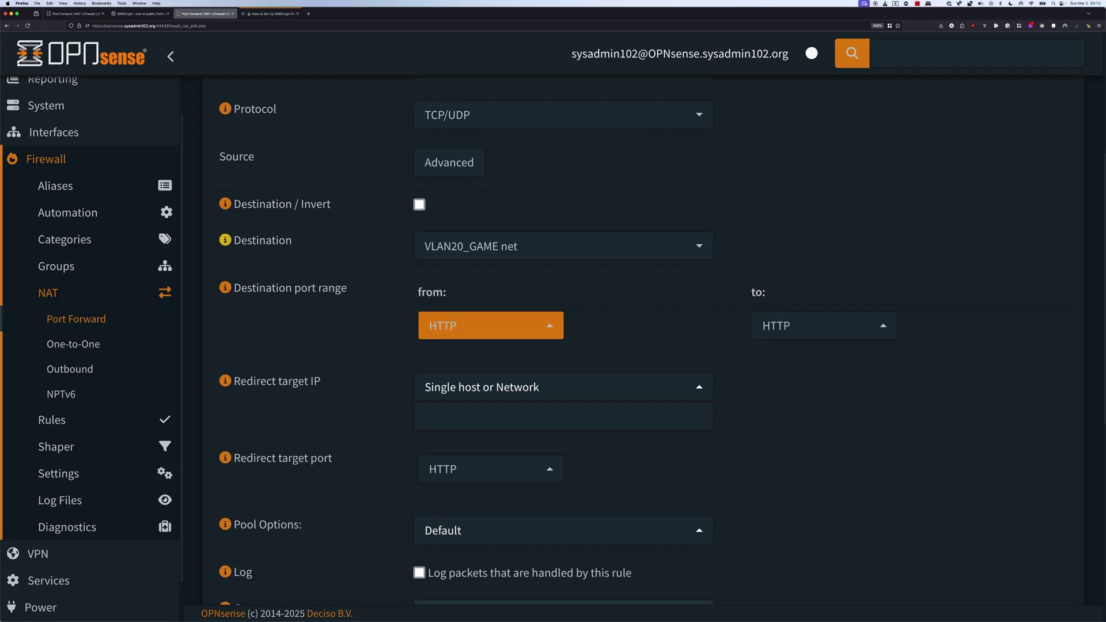
pyautogui.press('Return')
pyautogui.write('dns')
pyautogui.press('Return')
pyautogui.press('Tab')
# - Choose the Loopback_IPv4_IPv6 alias as the redirect target IP
pyautogui.press('Tab')
pyautogui.press('Tab')
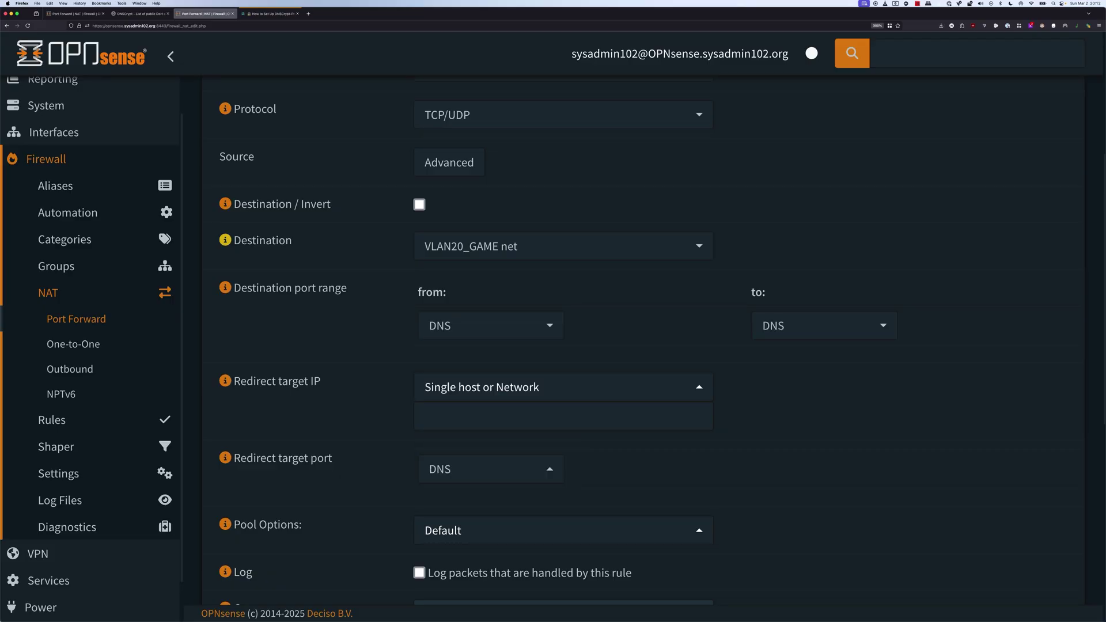
pyautogui.press('Tab')
pyautogui.press('Return')
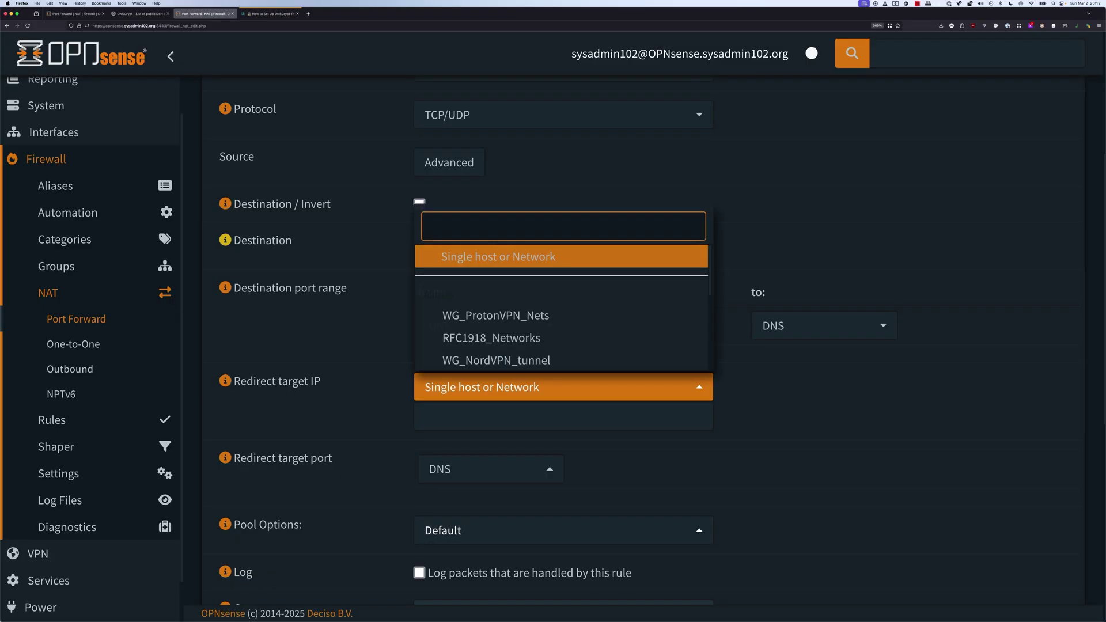
pyautogui.write('lo')
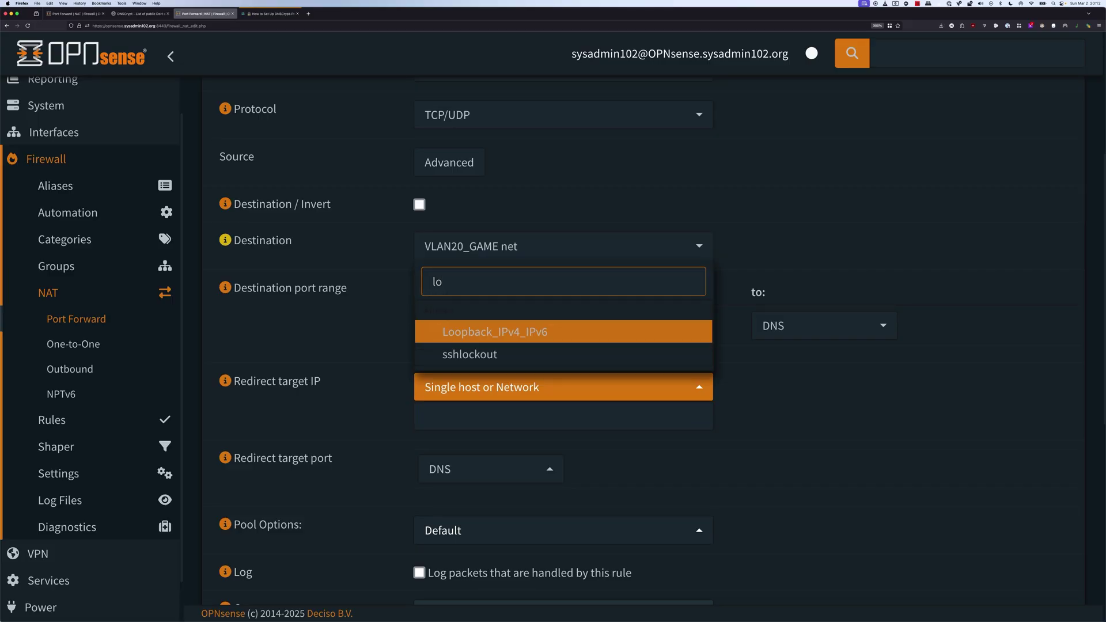
pyautogui.press('Return')
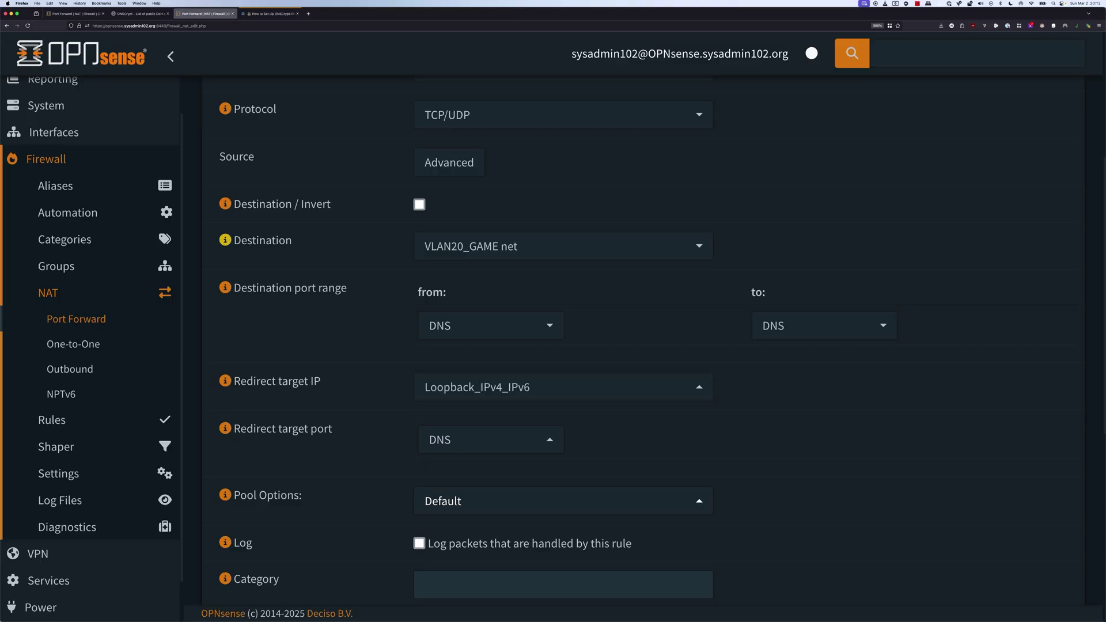
# - Set the redirect target port to the custom value 15353 using the (other) option
pyautogui.scroll(-3, 643, 339)
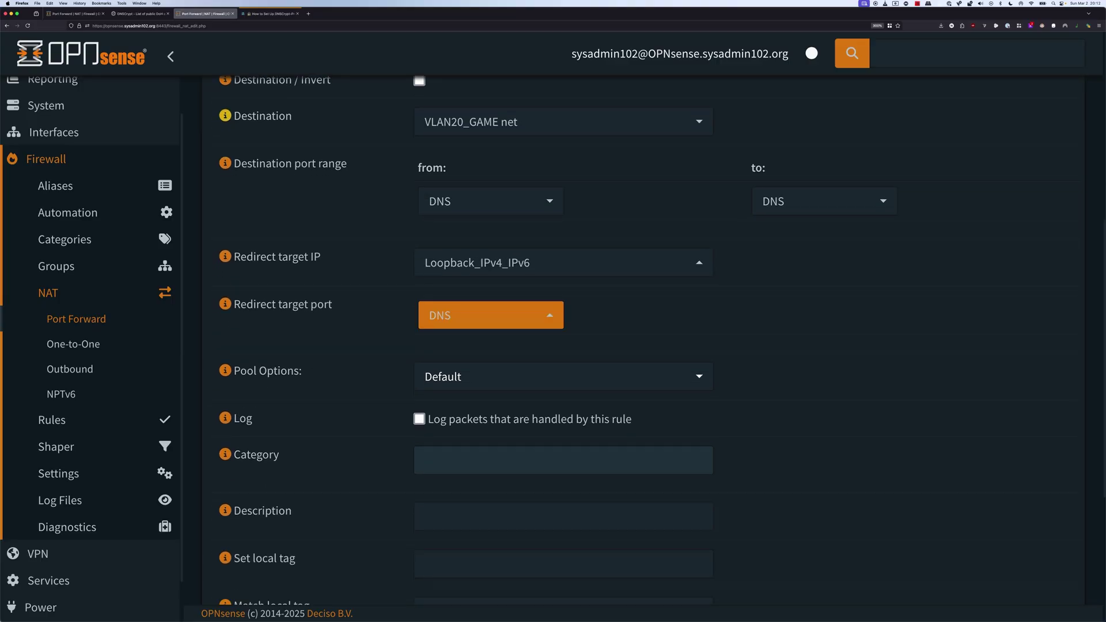
pyautogui.click(491, 316)
pyautogui.write('othe')
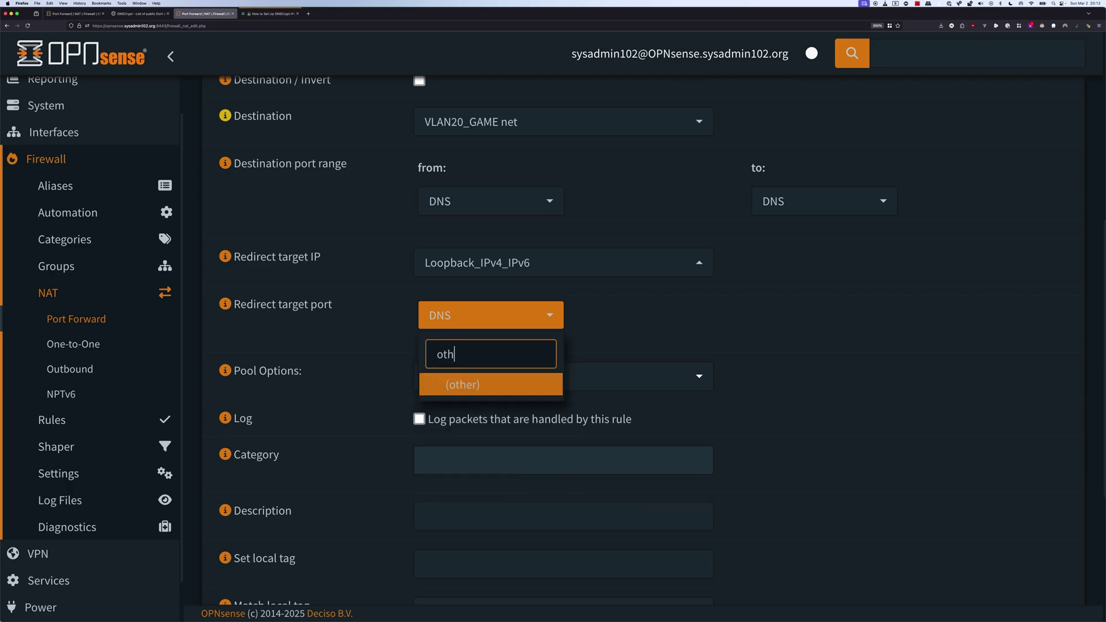
pyautogui.press('Return')
pyautogui.press('Tab')
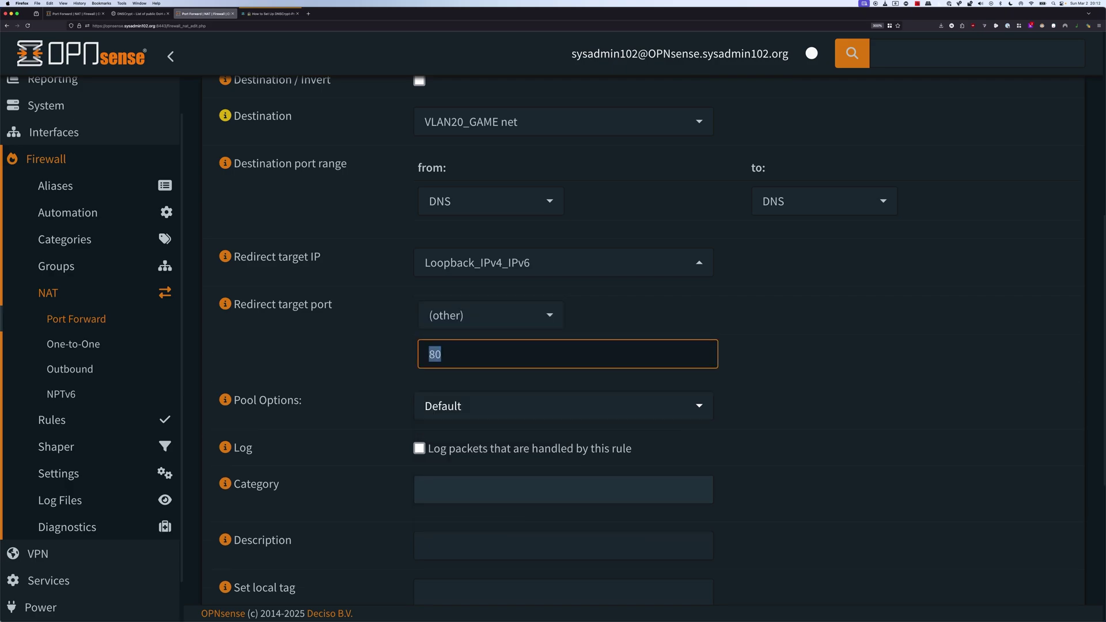
pyautogui.write('15353')
pyautogui.press('Tab')
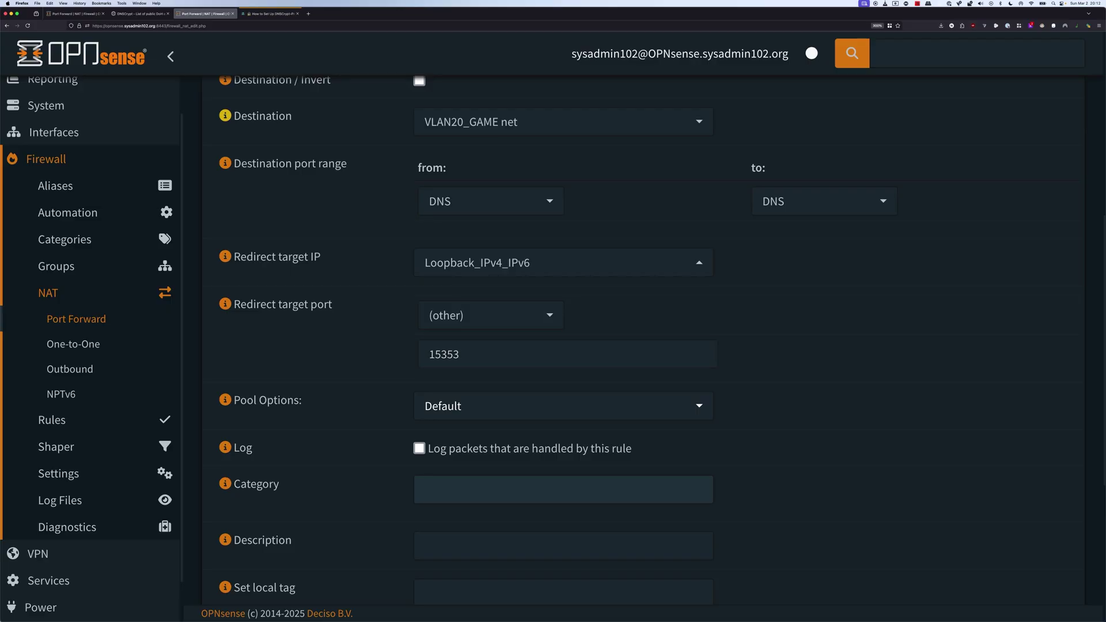
# - Paste "Redirect external DNS requests to local DNS resolver" as the description of the redirect entry
pyautogui.scroll(-5, 642, 340)
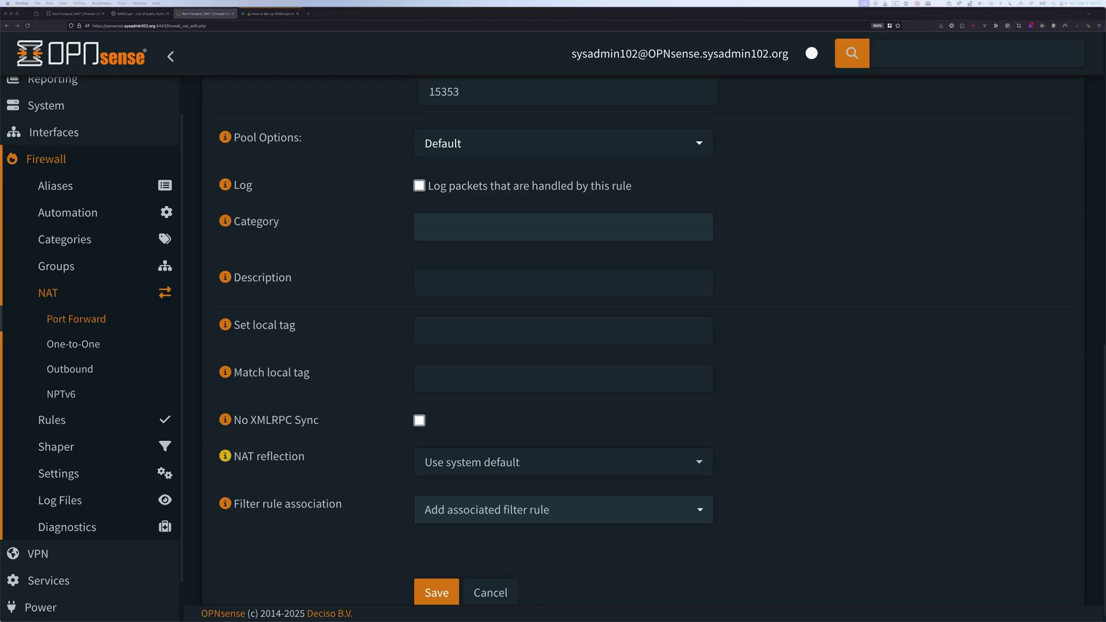
pyautogui.click(563, 283)
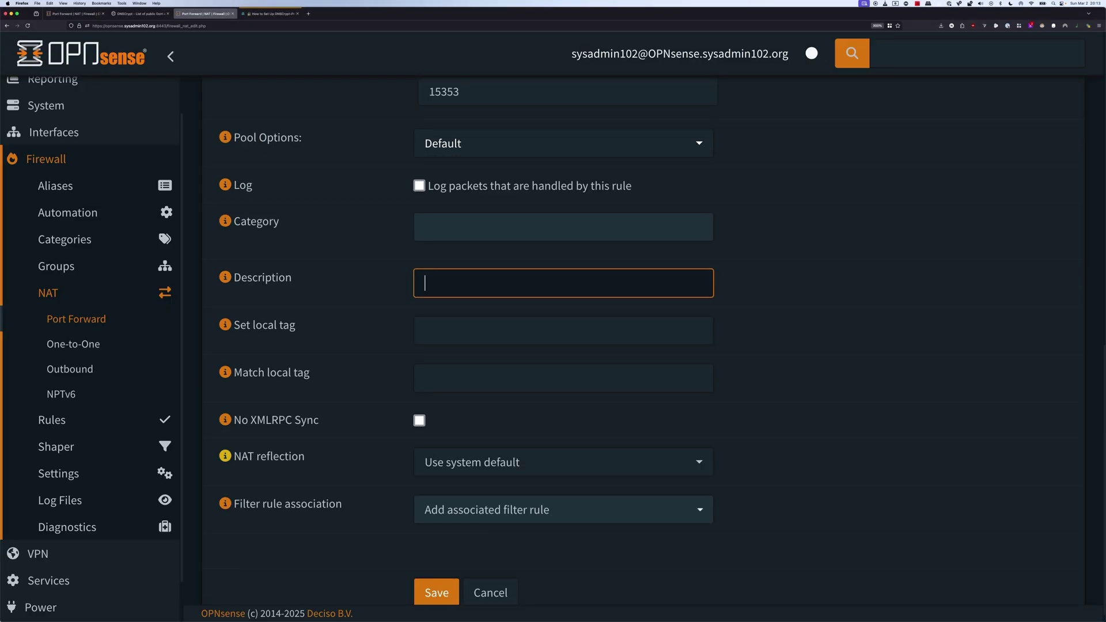
pyautogui.write('Redirect external DNS requests to local DNS resolver')
pyautogui.click(864, 300)
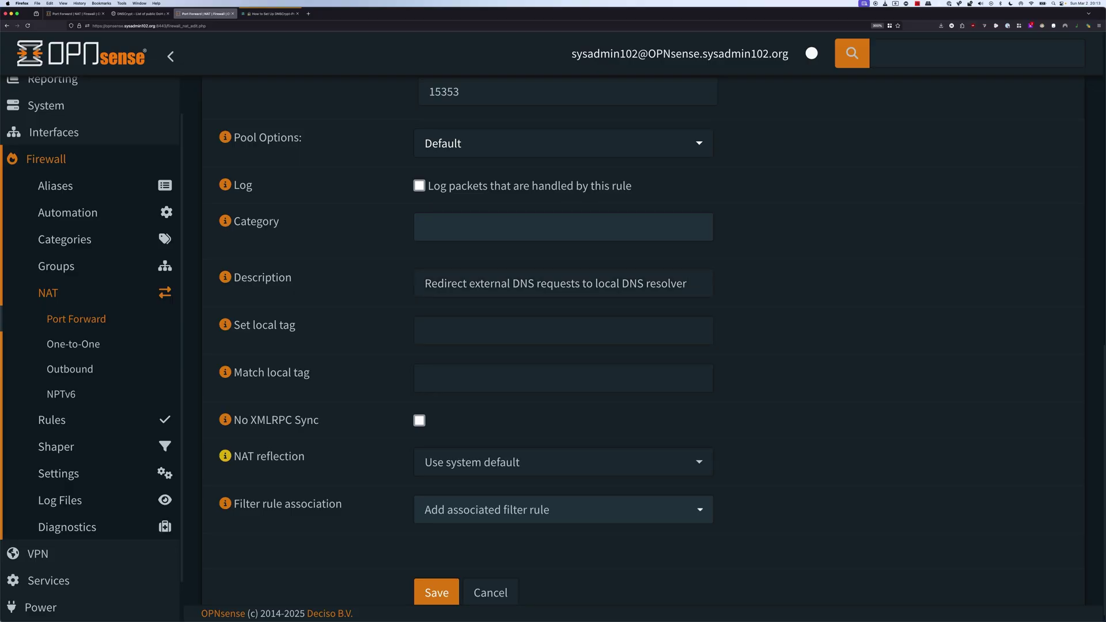
# - Save the port forward rule and apply the NAT changes
pyautogui.scroll(-1, 643, 340)
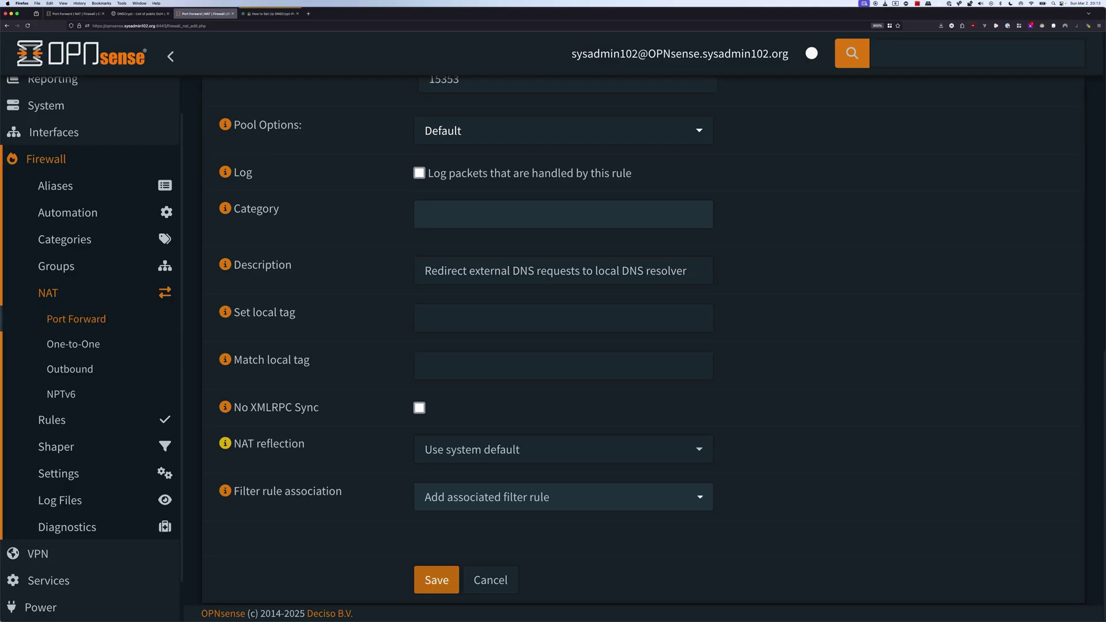
pyautogui.click(437, 580)
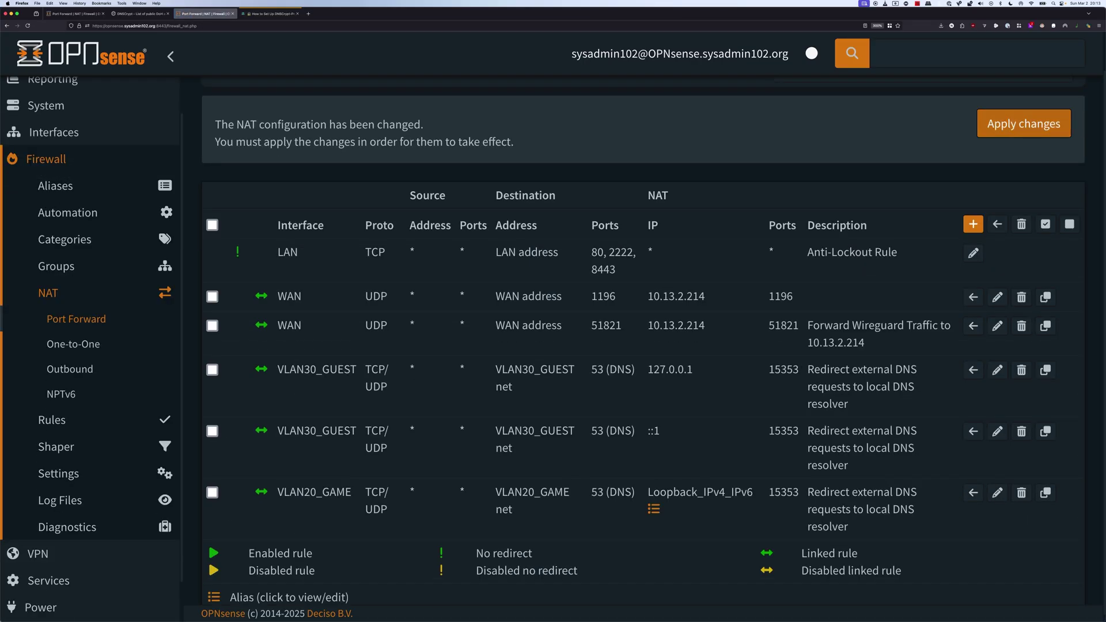
pyautogui.click(1023, 124)
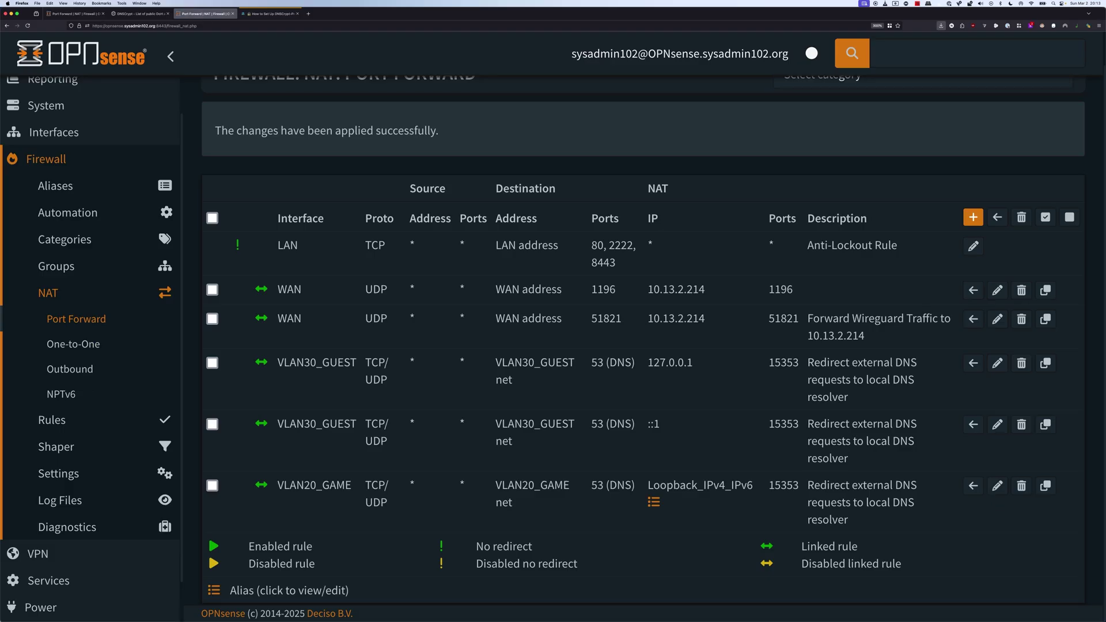
# - Connect the computer to the GAME Wi-Fi network
pyautogui.click(1031, 3)
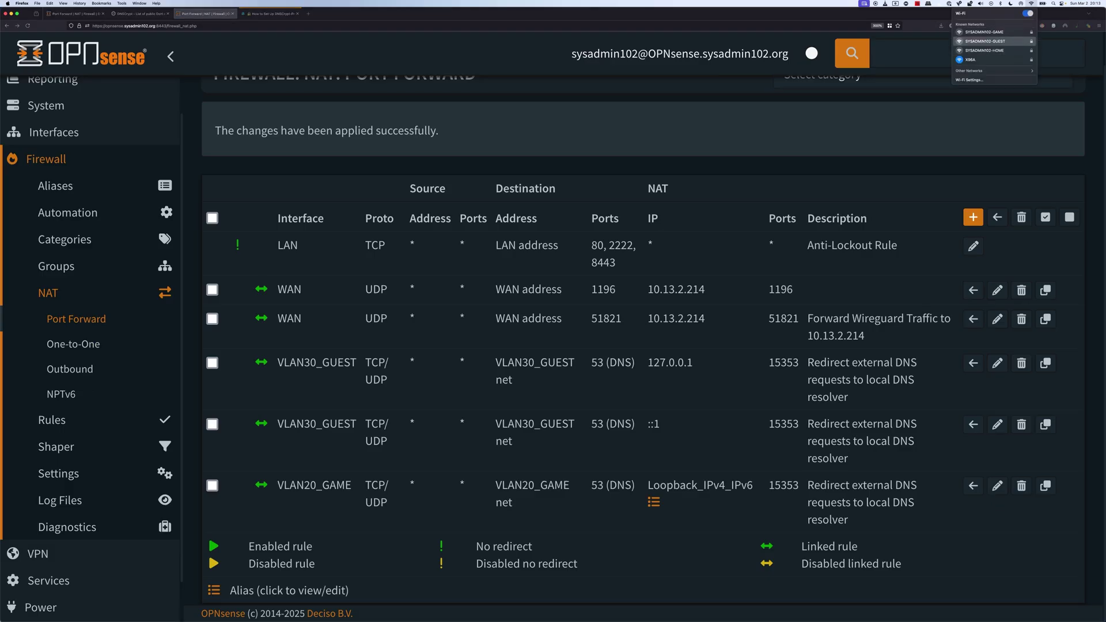
pyautogui.click(985, 31)
pyautogui.click(854, 227)
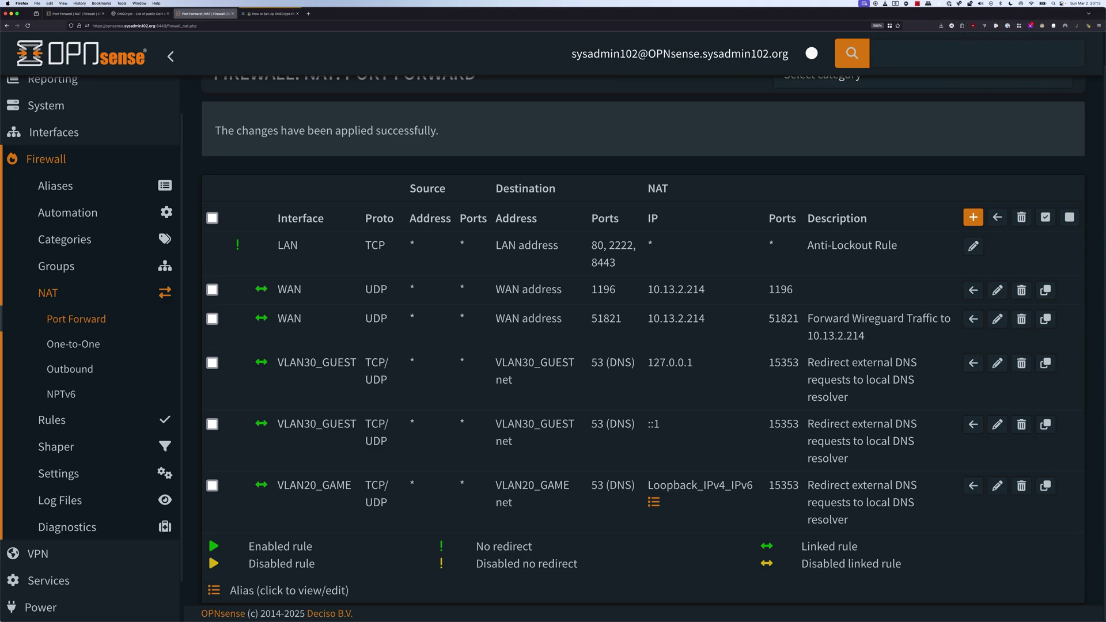
# - Open the browserleaks.com/dns test linked in the setup guide and examine the ISPs of the listed DNS servers
pyautogui.hotkey('ctrl', 'Tab')
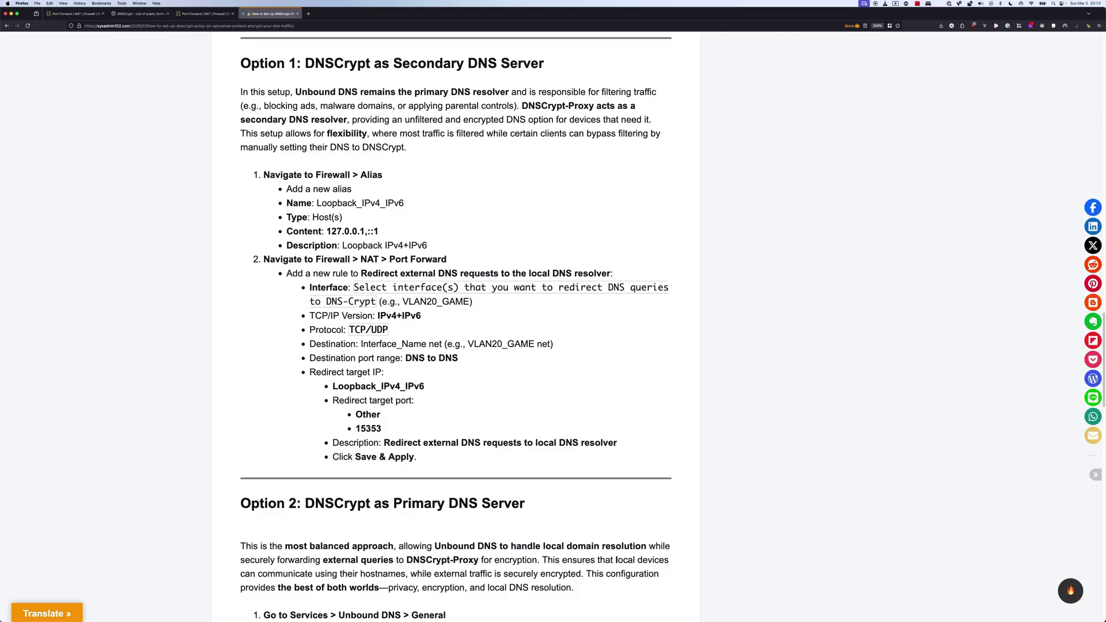
pyautogui.scroll(-7, 455, 326)
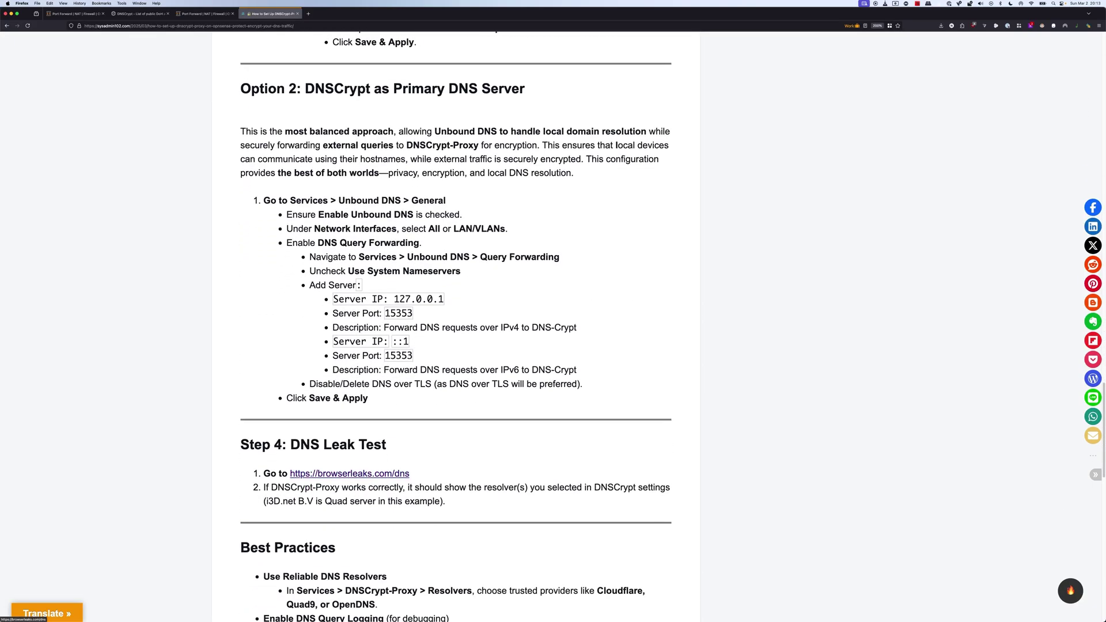
pyautogui.click(349, 473)
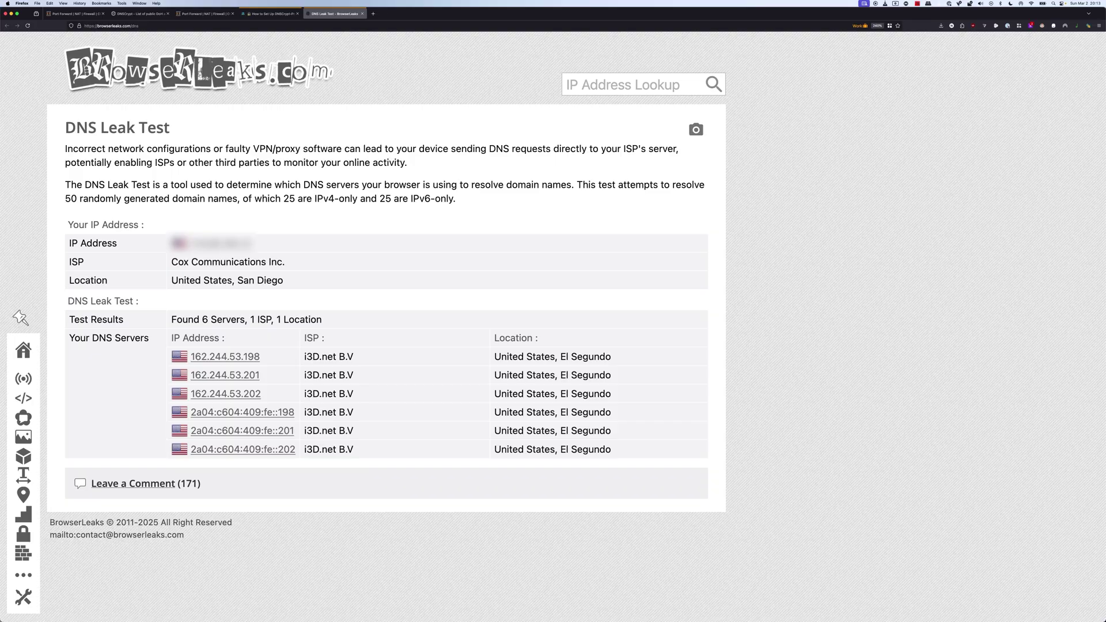
pyautogui.moveTo(304, 357); pyautogui.dragTo(328, 450)
pyautogui.click(329, 449)
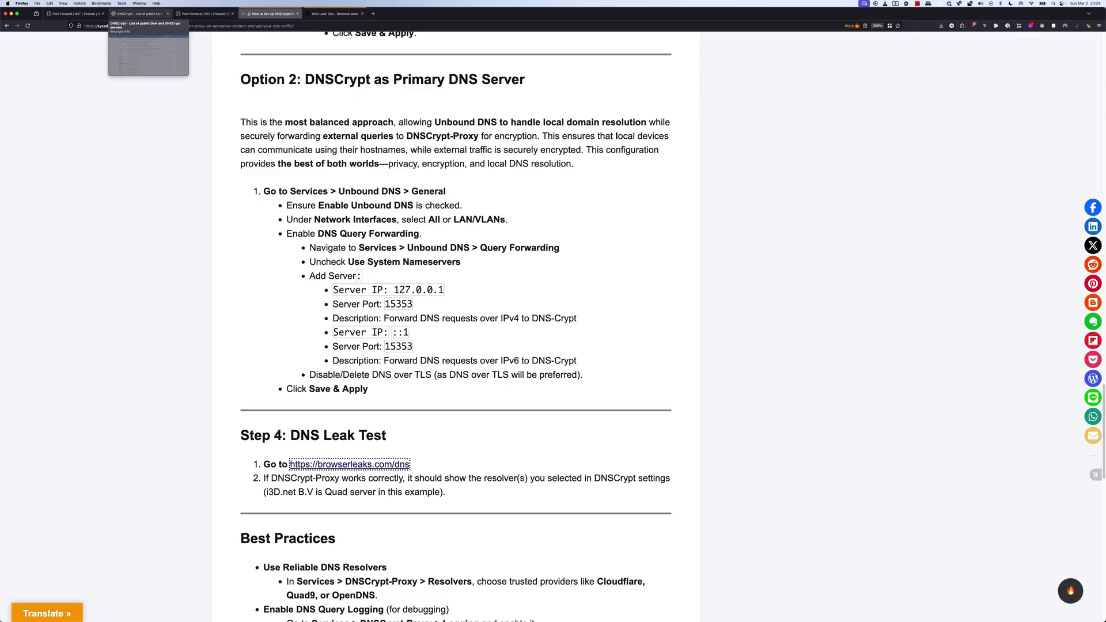
# - Switch to the OPNsense-FW01 firewall and check Unbound DNS for existing DNS over TLS forwarding entries
pyautogui.click(75, 13)
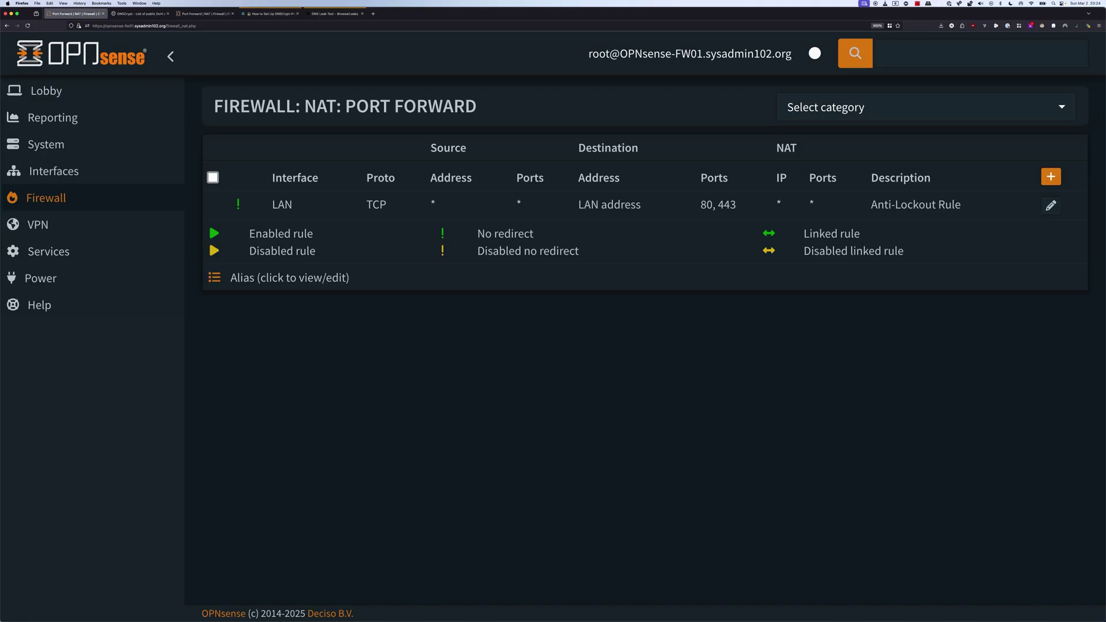
pyautogui.click(269, 14)
pyautogui.click(48, 251)
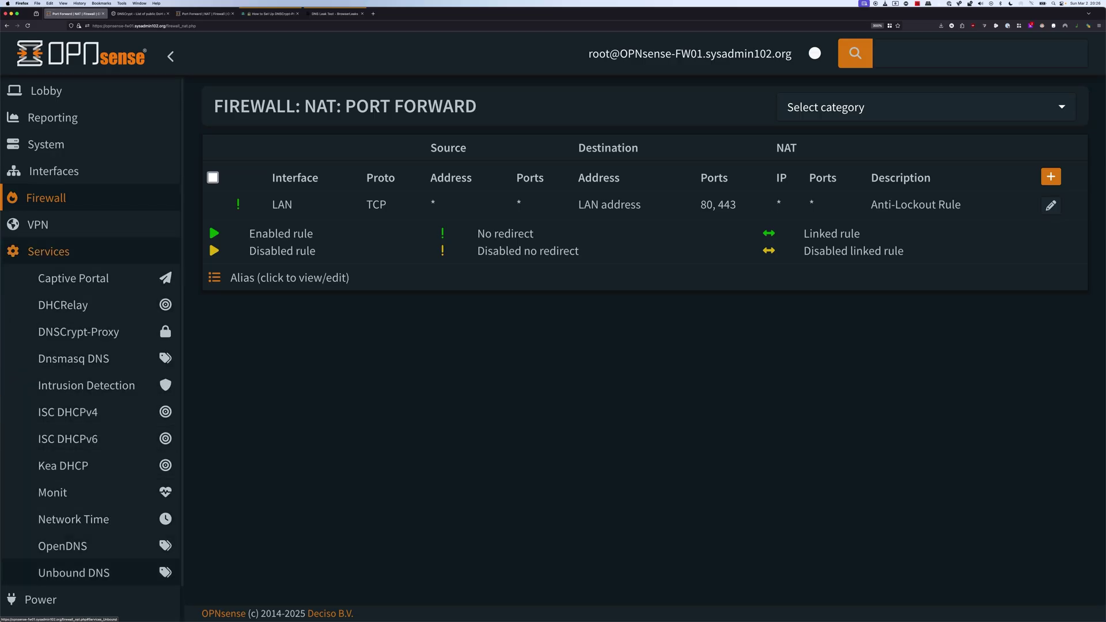
pyautogui.click(73, 572)
pyautogui.scroll(-5, 74, 518)
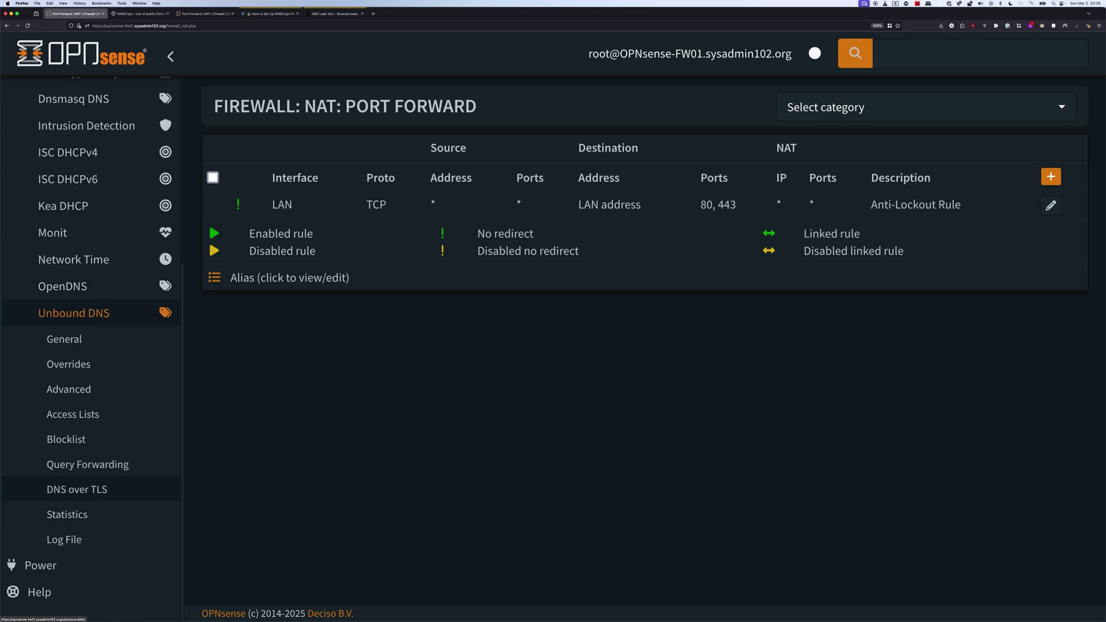
pyautogui.click(76, 489)
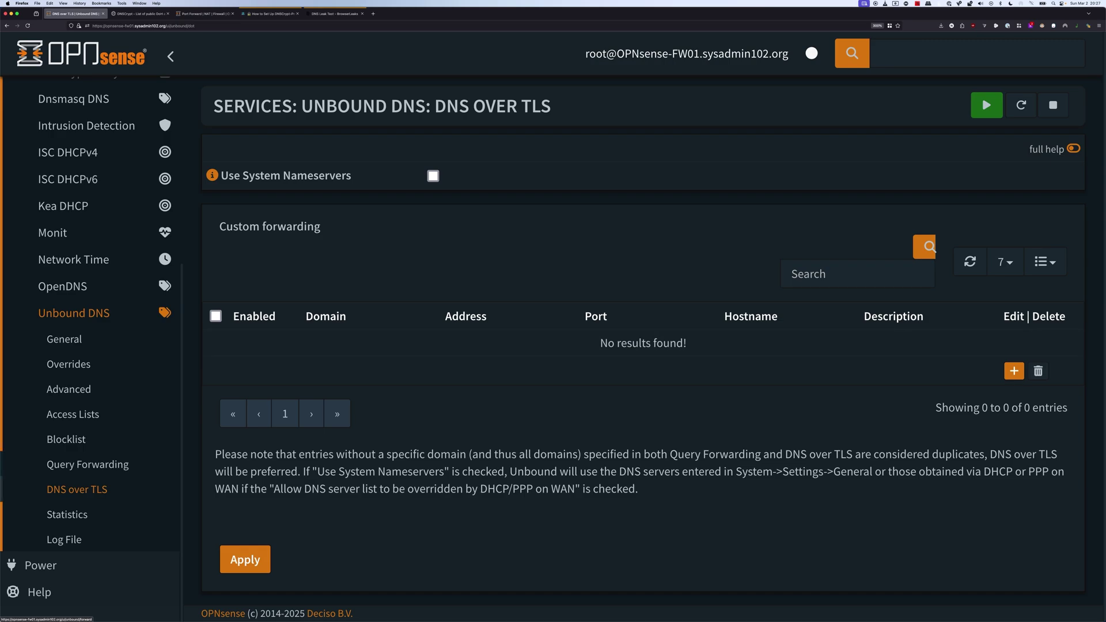
# - Start a new Unbound DNS query forwarding entry with server IP 127.0.0.1 and server port 15353
pyautogui.click(87, 464)
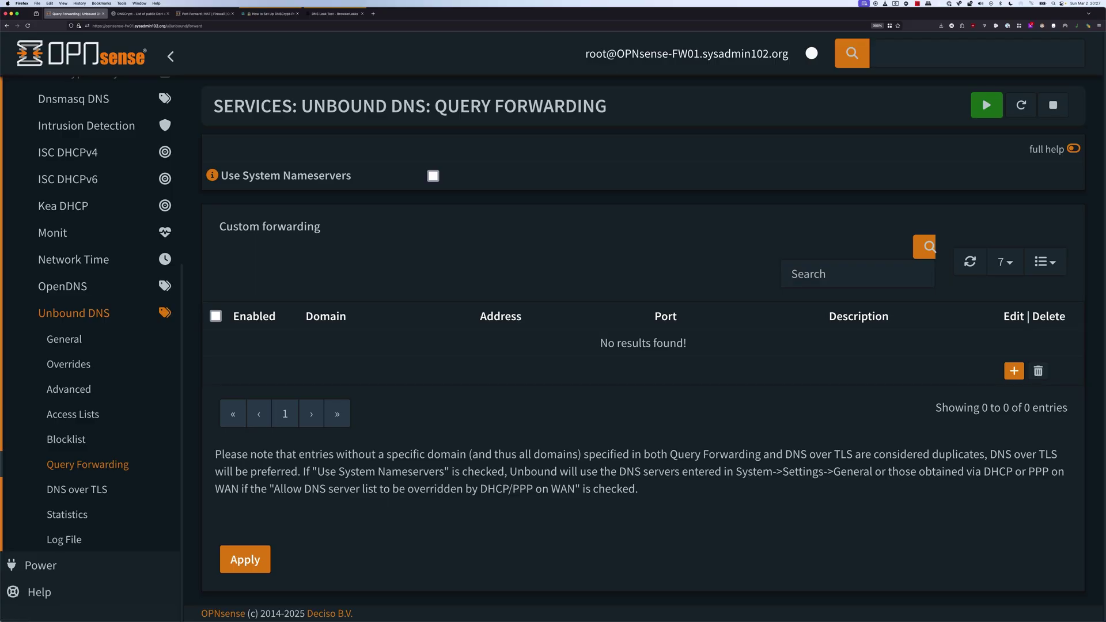
pyautogui.click(1014, 370)
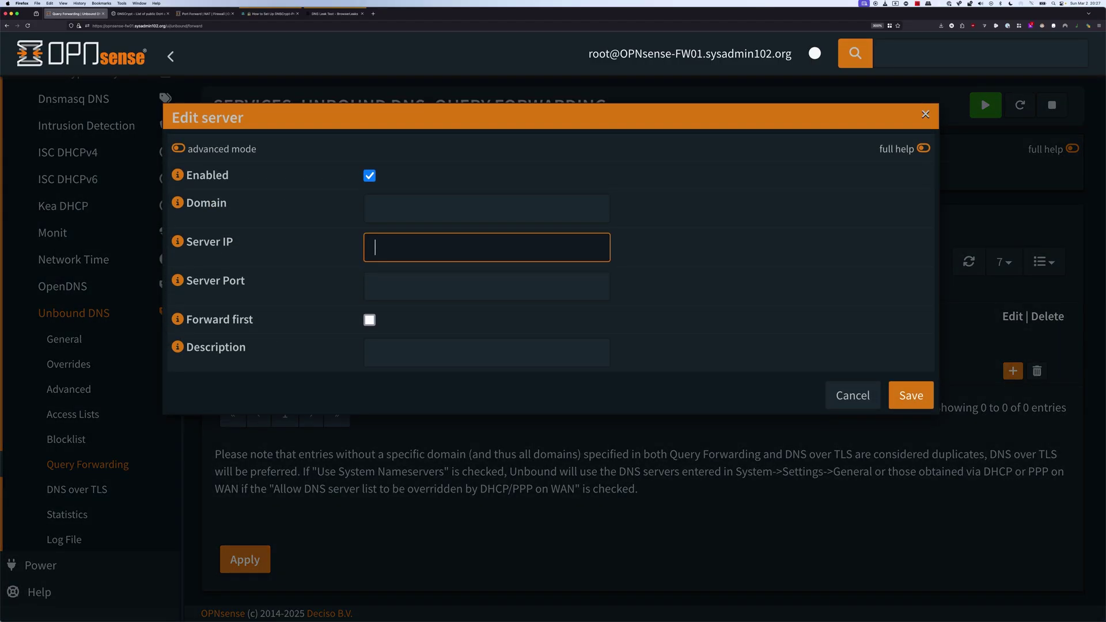
pyautogui.write('127.0.0.1')
pyautogui.press('Tab')
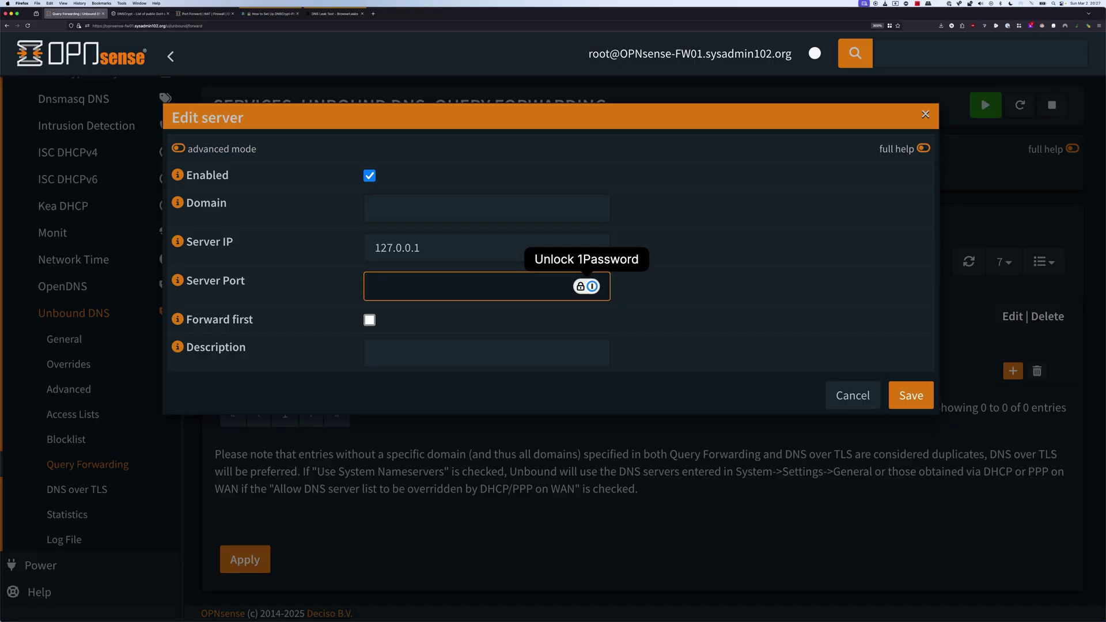
pyautogui.write('15353')
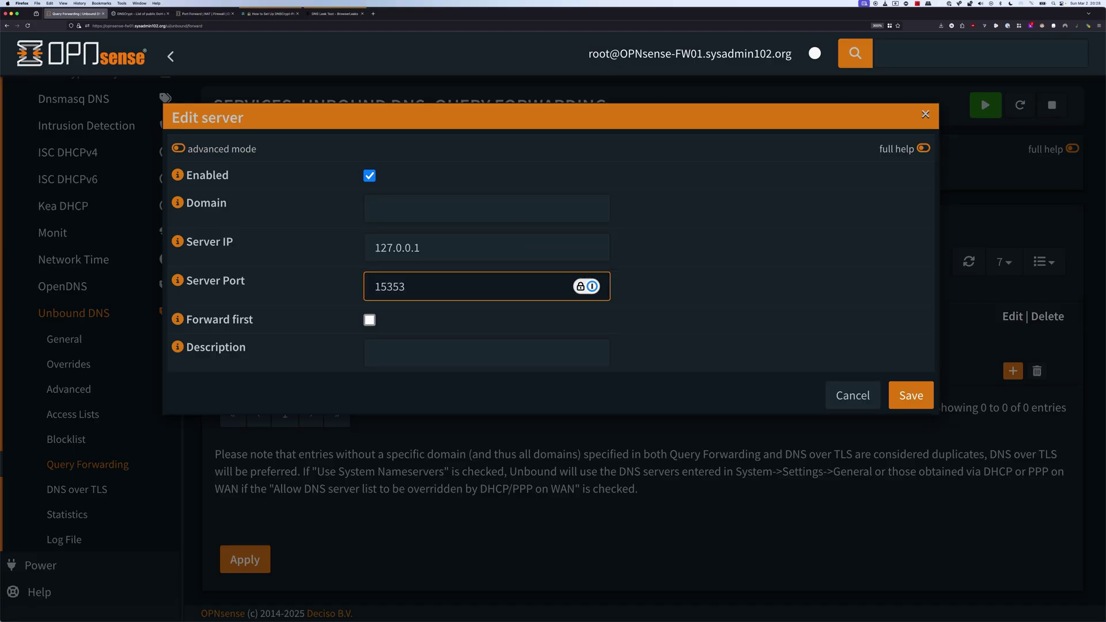
# - Describe the new forwarding entry as "Forward DNS requests over IPv4 to DNS-Crypt" and save it
pyautogui.press('Tab')
pyautogui.write('Forward DNS requests over IPv4 to DNS-Crypt')
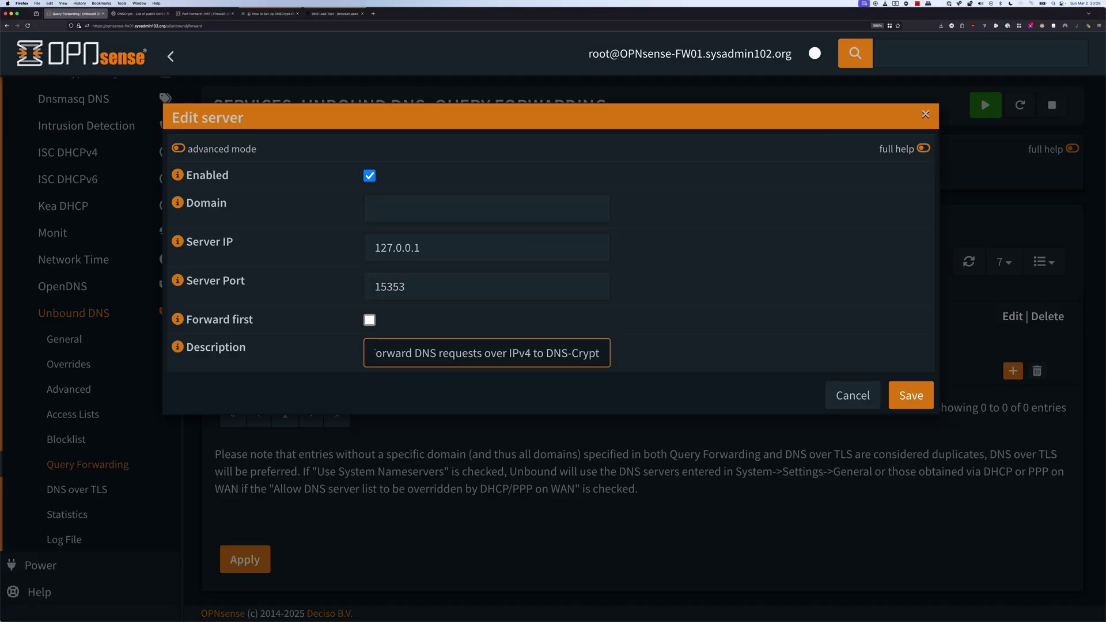
pyautogui.press('Tab')
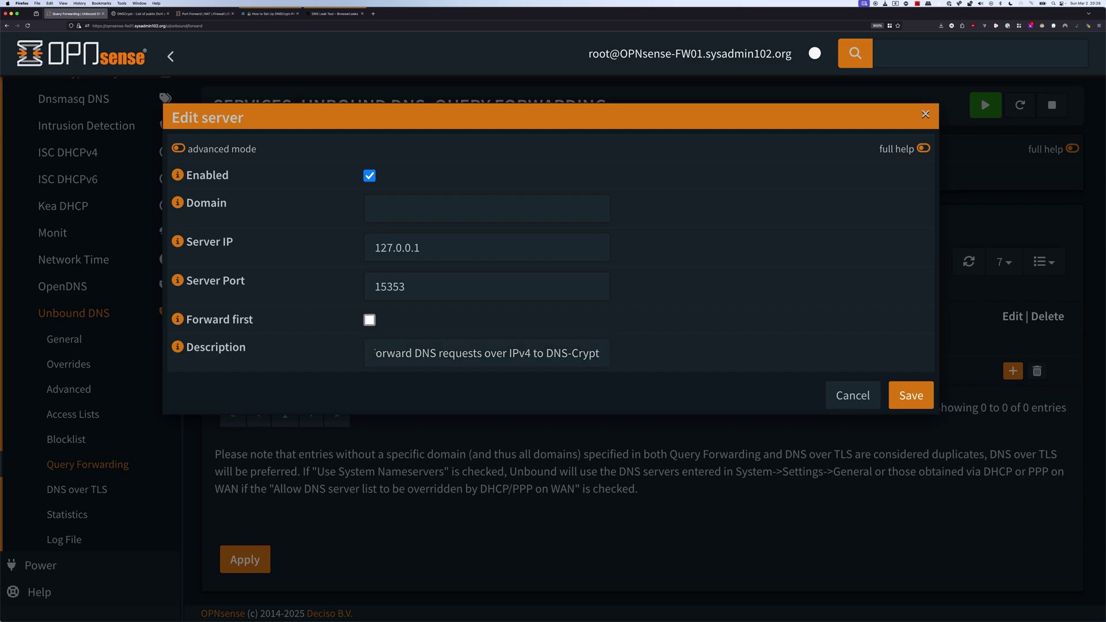
pyautogui.hotkey('shift', 'Tab')
pyautogui.press('Tab')
pyautogui.press('Tab')
pyautogui.press('Return')
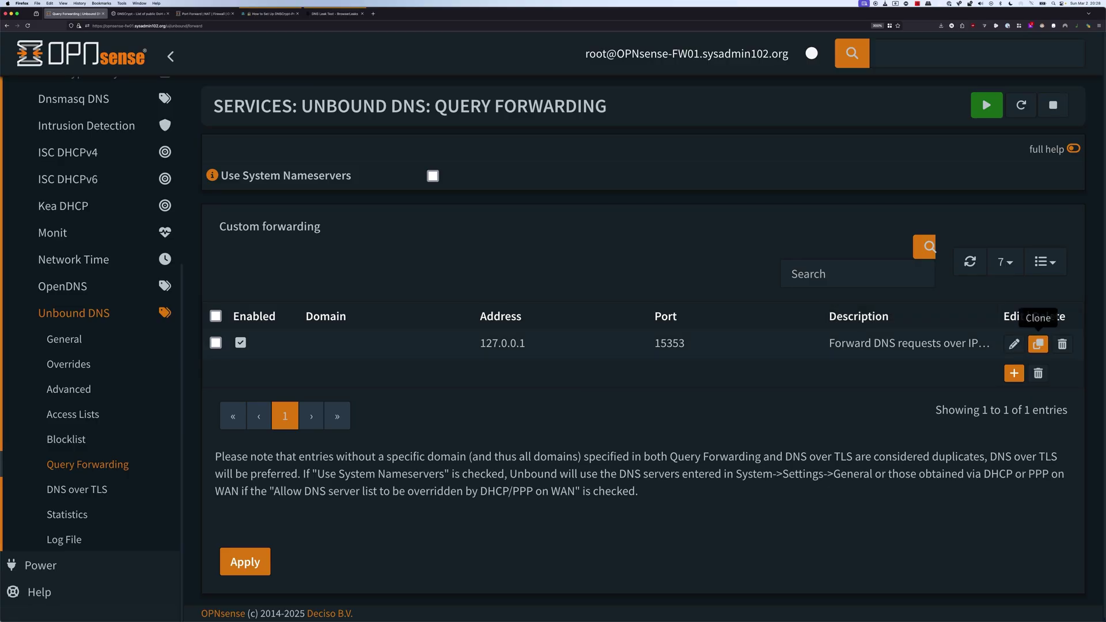
# - Clone the 127.0.0.1 forwarding entry with server IP ::1 and the description "Forward DNS requests over IPv6 to DNS-Crypt"
pyautogui.click(1038, 344)
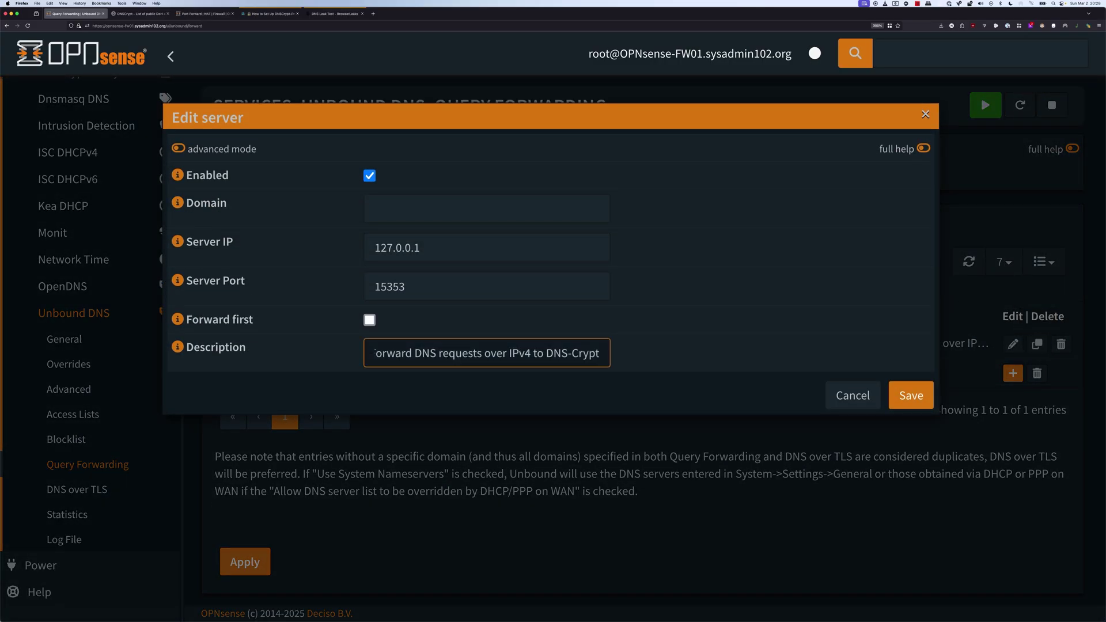
pyautogui.hotkey('shift', 'Tab')
pyautogui.hotkey('shift', 'Tab')
pyautogui.hotkey('shift', 'Tab')
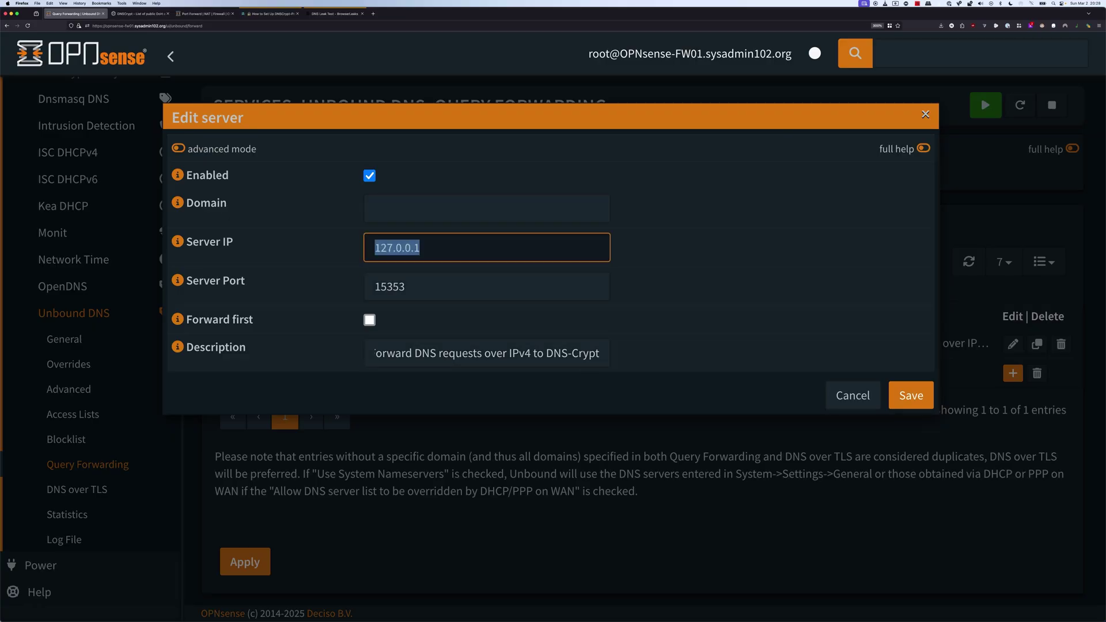
pyautogui.write('::1')
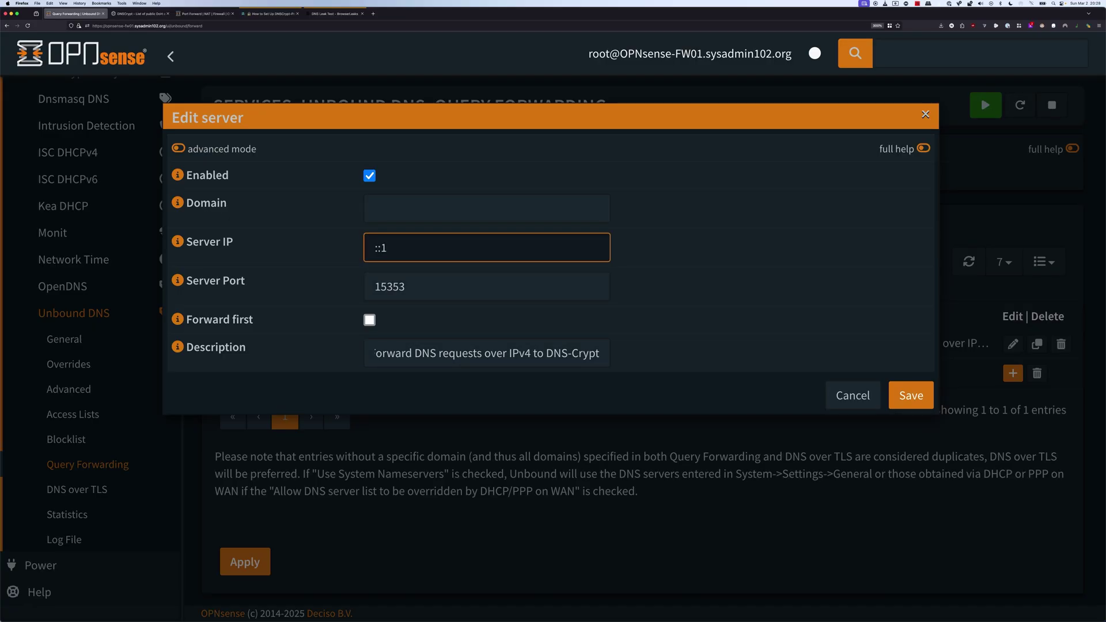
pyautogui.click(531, 353)
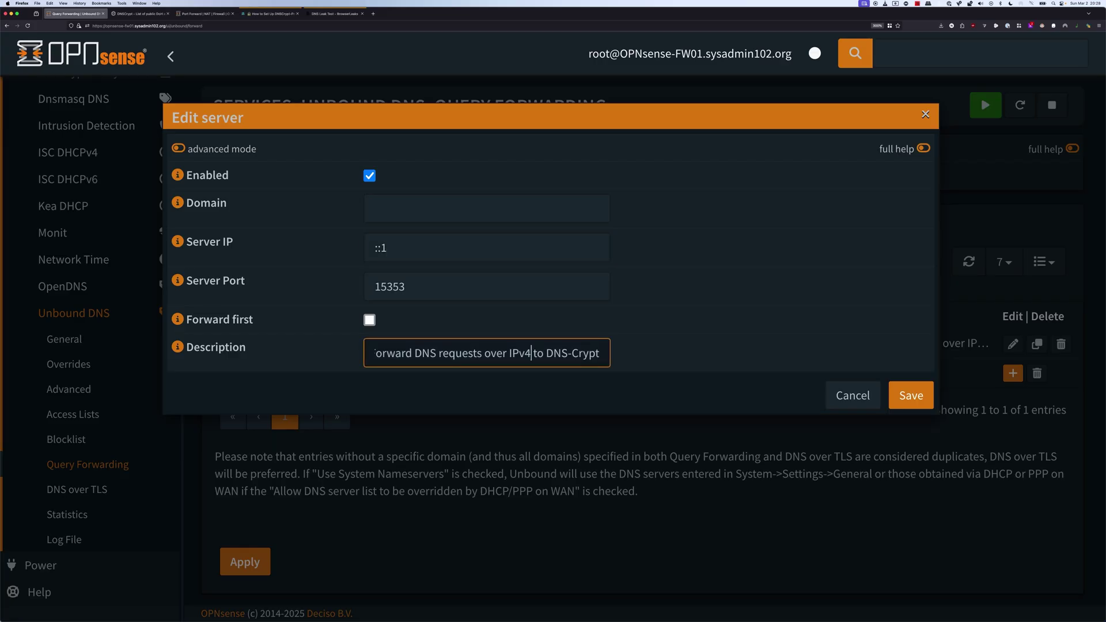
pyautogui.press('BackSpace')
pyautogui.write('6')
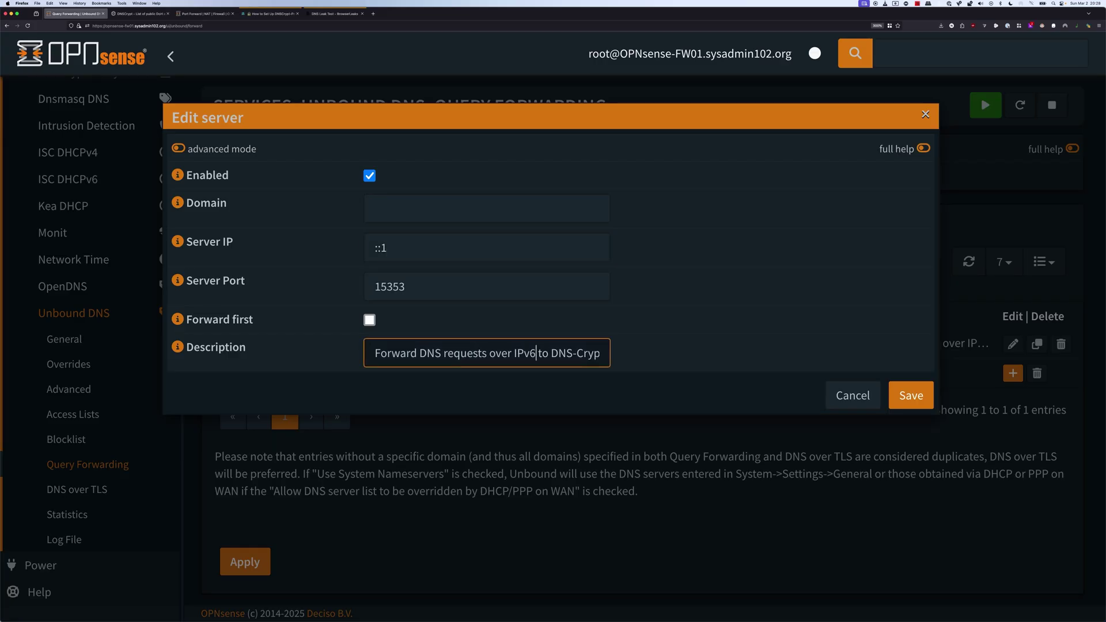
pyautogui.press('Return')
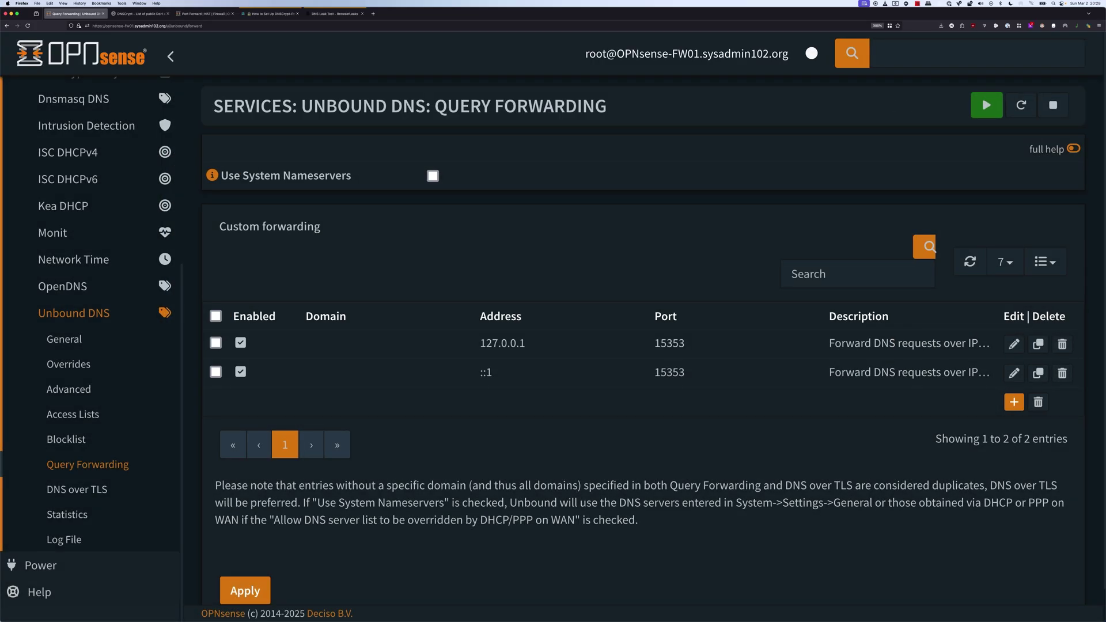
# - Apply the query forwarding changes and rerun the browserleaks.com DNS leak test
pyautogui.click(244, 590)
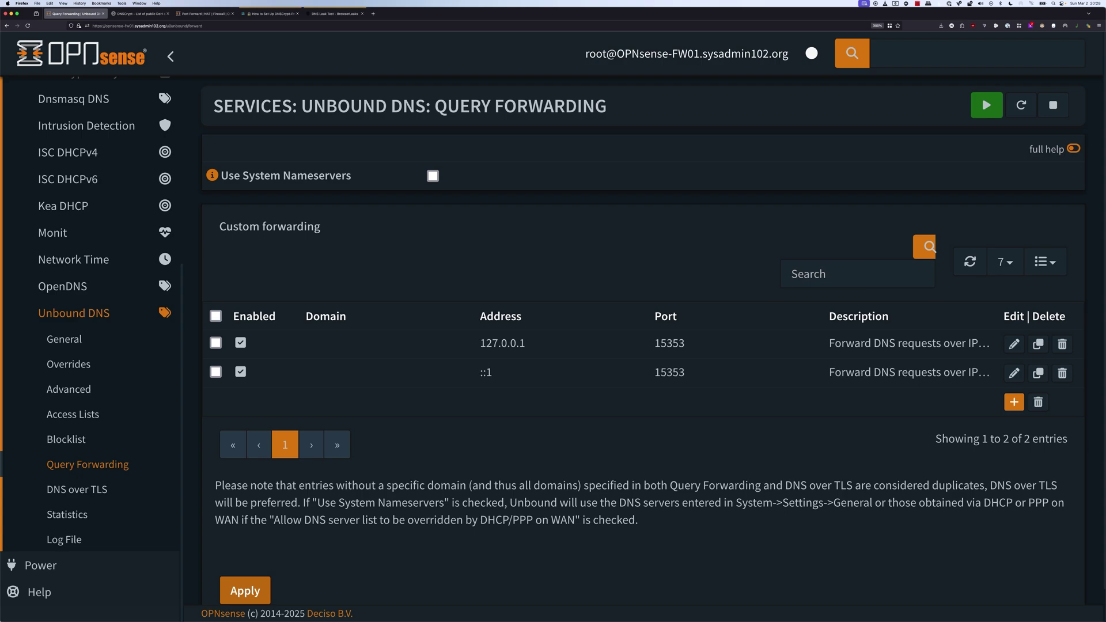
pyautogui.click(334, 14)
pyautogui.click(27, 26)
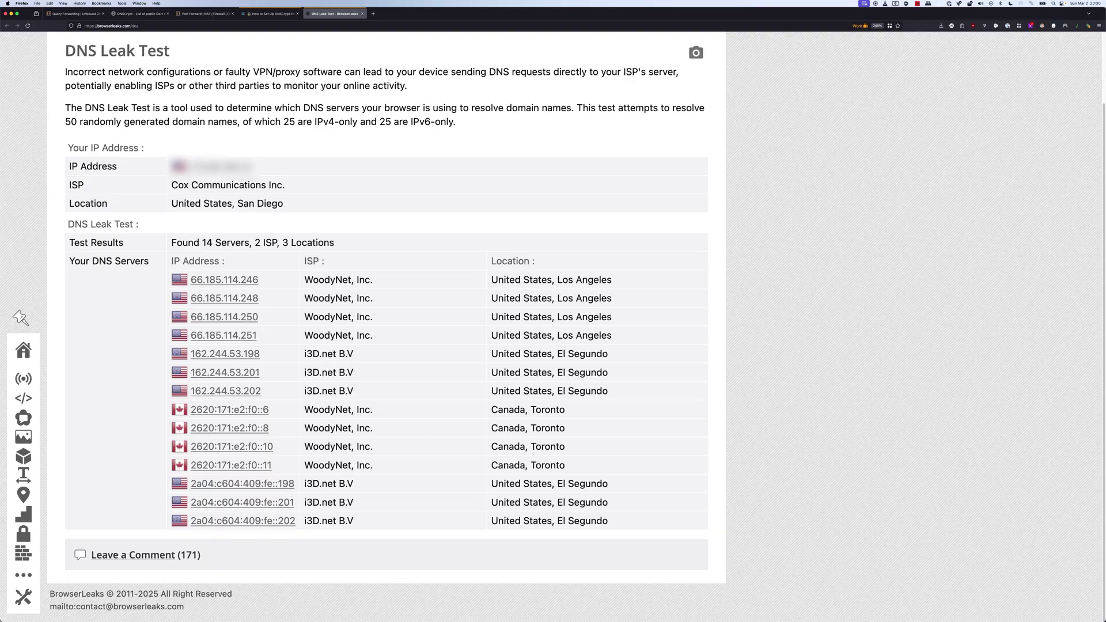
# - Return to the firewall and check the DNS servers list in the general system settings for any entries
pyautogui.click(75, 14)
pyautogui.scroll(5, 72, 147)
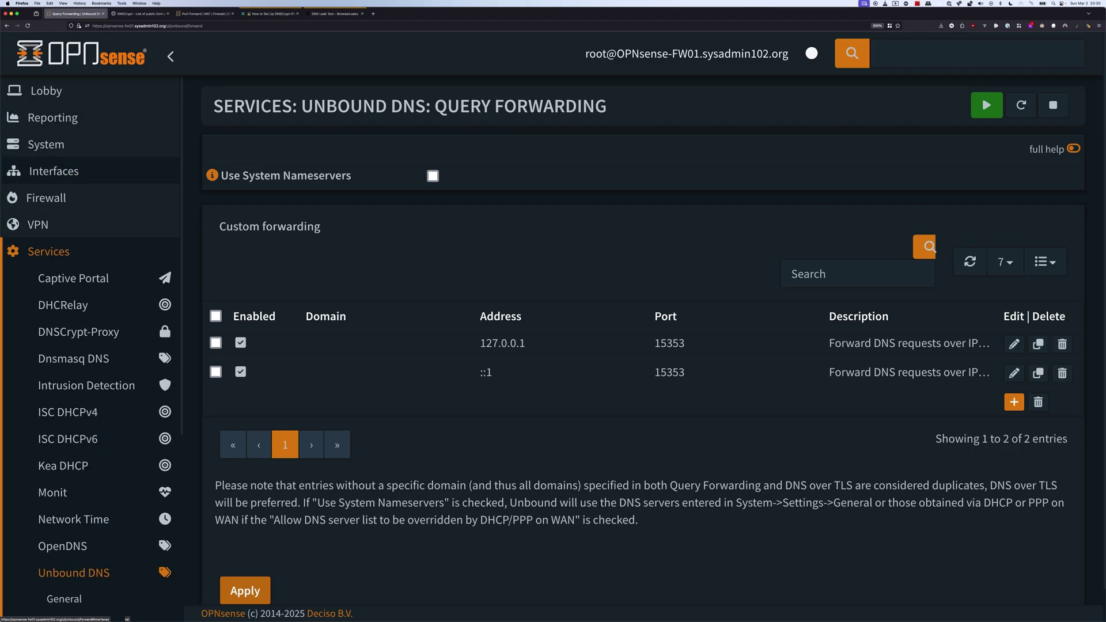
pyautogui.click(46, 144)
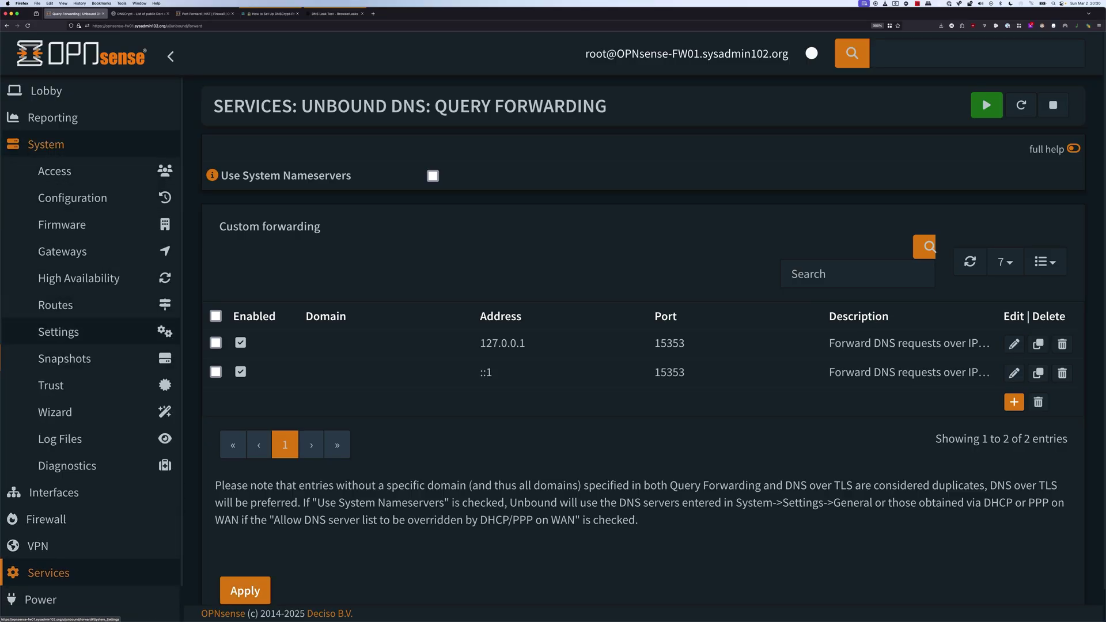
pyautogui.click(59, 331)
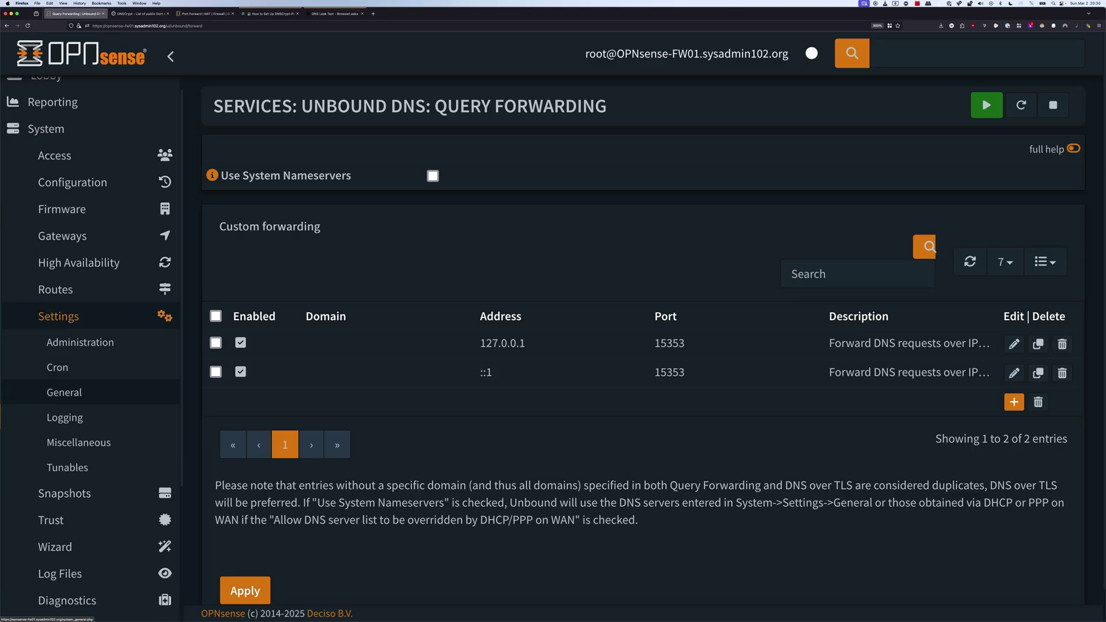
pyautogui.click(63, 392)
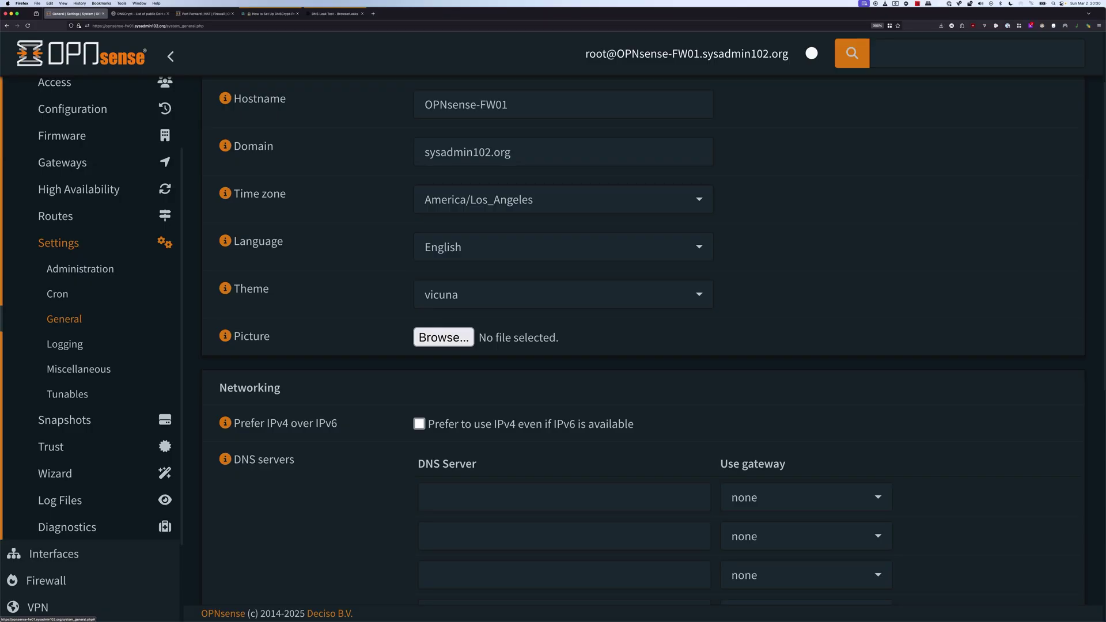
pyautogui.scroll(-3, 643, 346)
pyautogui.tripleClick(247, 321)
pyautogui.click(564, 359)
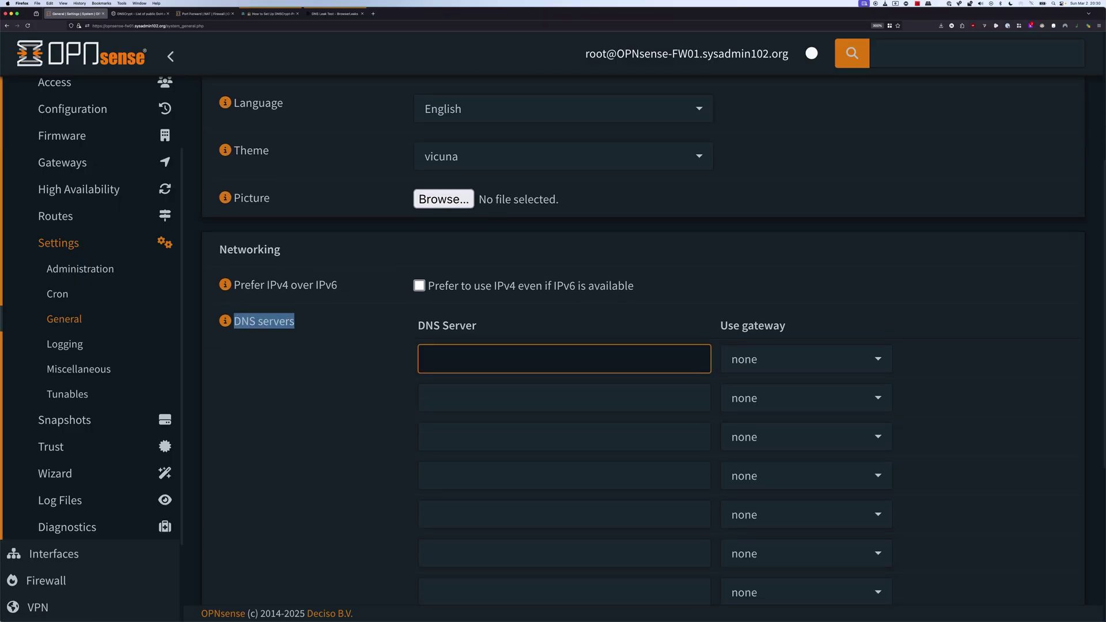
pyautogui.click(346, 374)
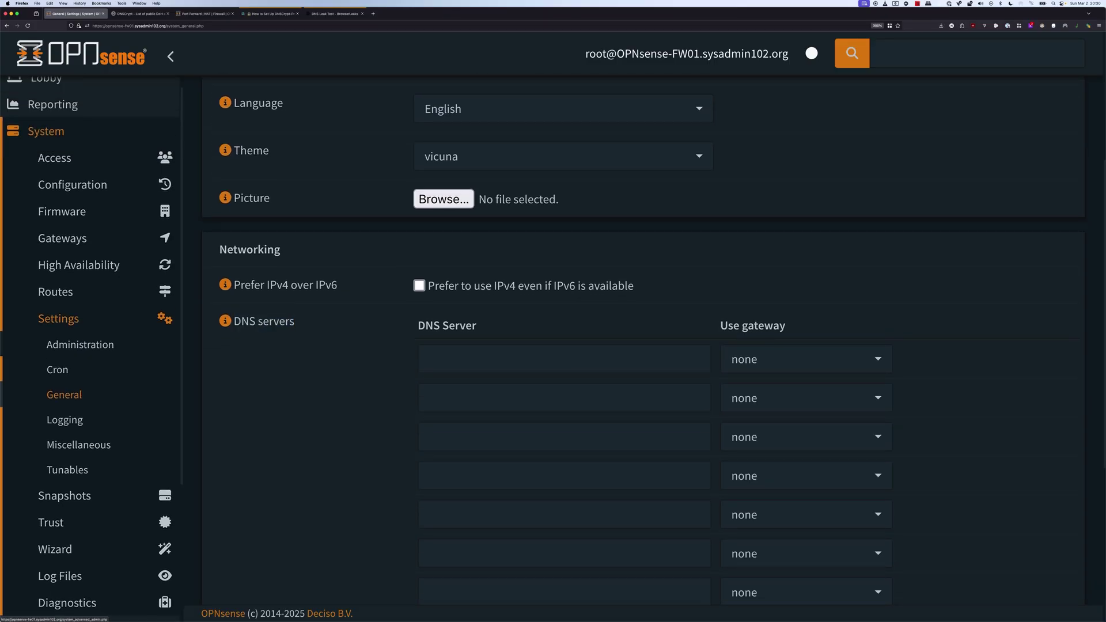
# - Check the Use System Nameservers option and custom forwarding entries in Unbound's Query Forwarding and DNS over TLS settings
pyautogui.scroll(-3, 86, 539)
pyautogui.click(48, 539)
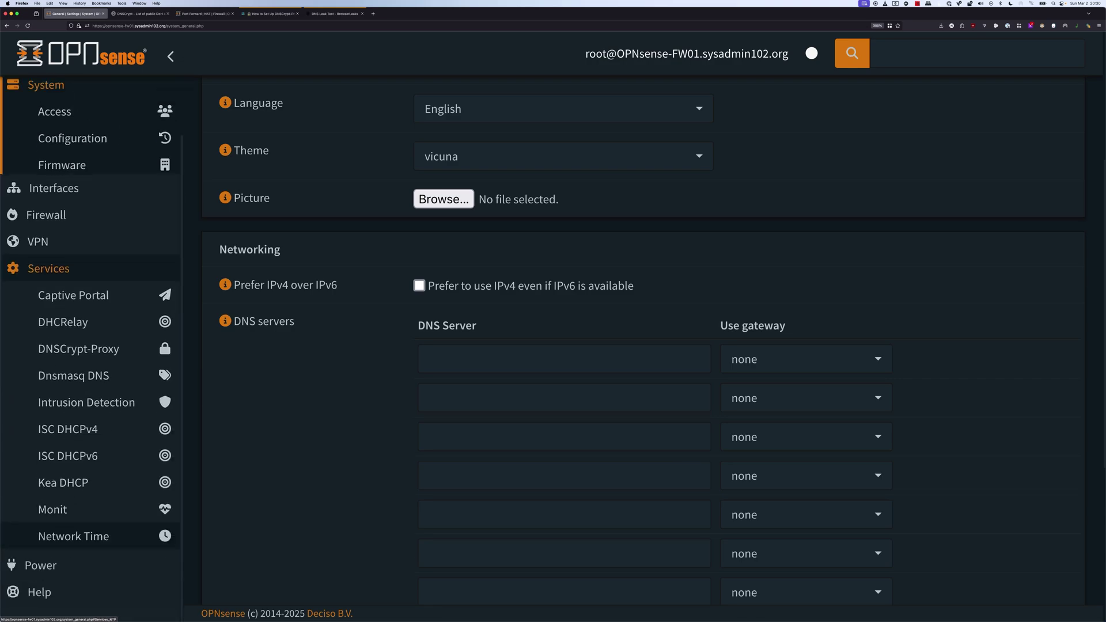
pyautogui.click(62, 510)
pyautogui.click(74, 538)
pyautogui.click(59, 563)
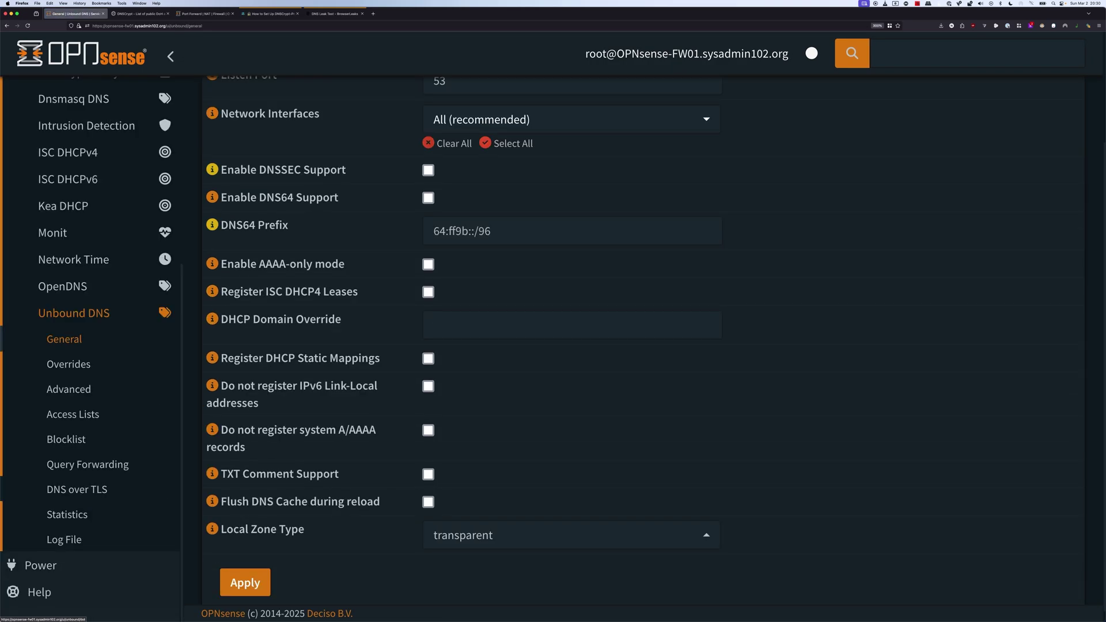
pyautogui.click(88, 464)
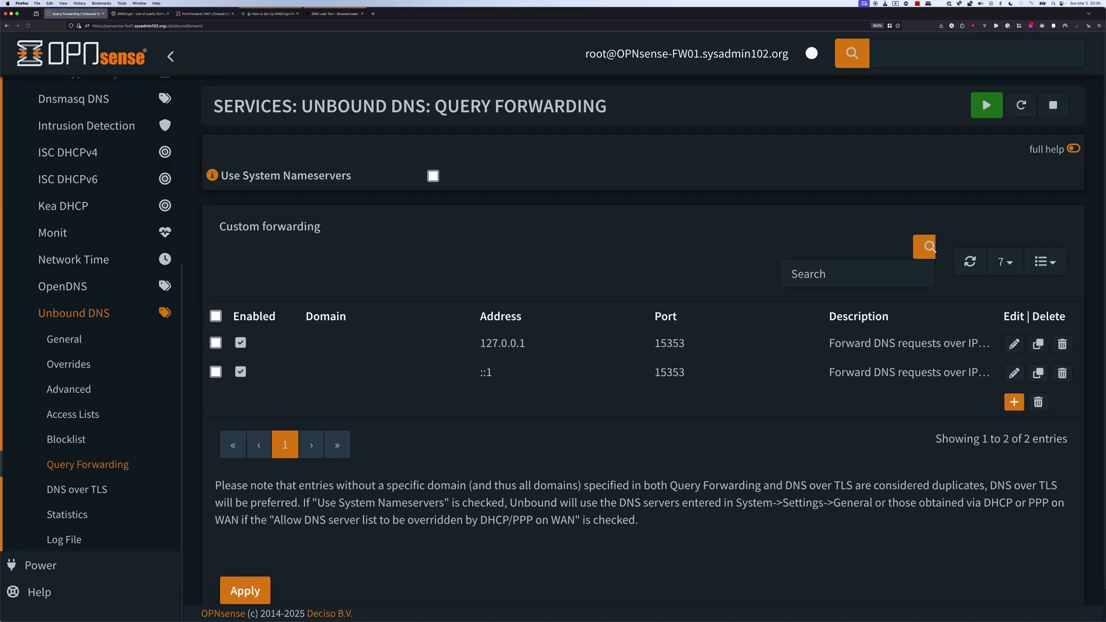
pyautogui.moveTo(228, 175); pyautogui.dragTo(351, 175)
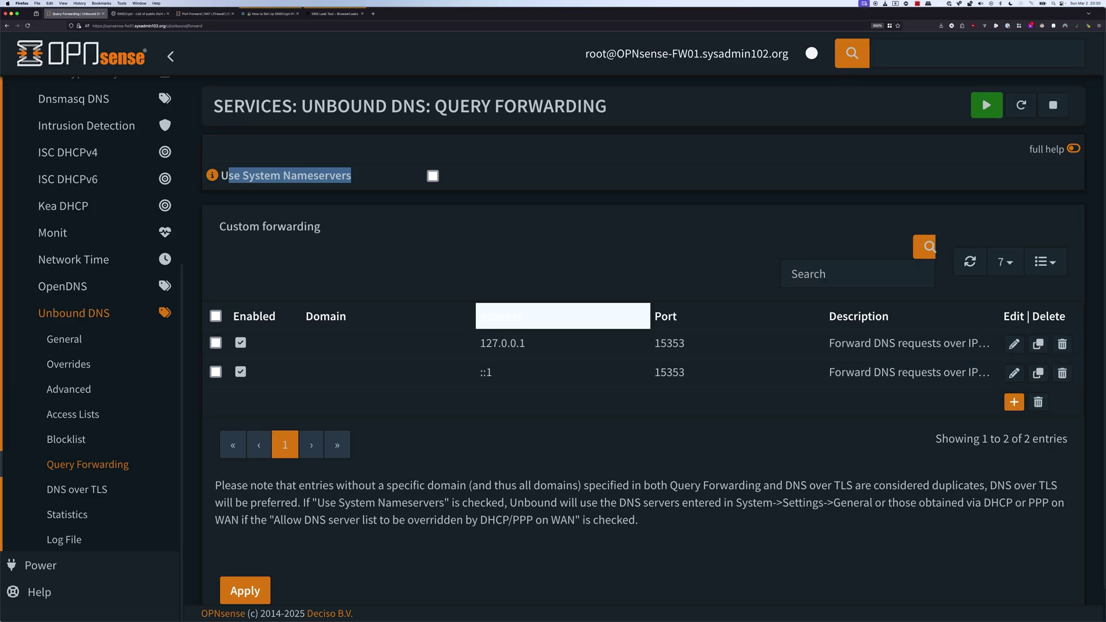
pyautogui.click(500, 374)
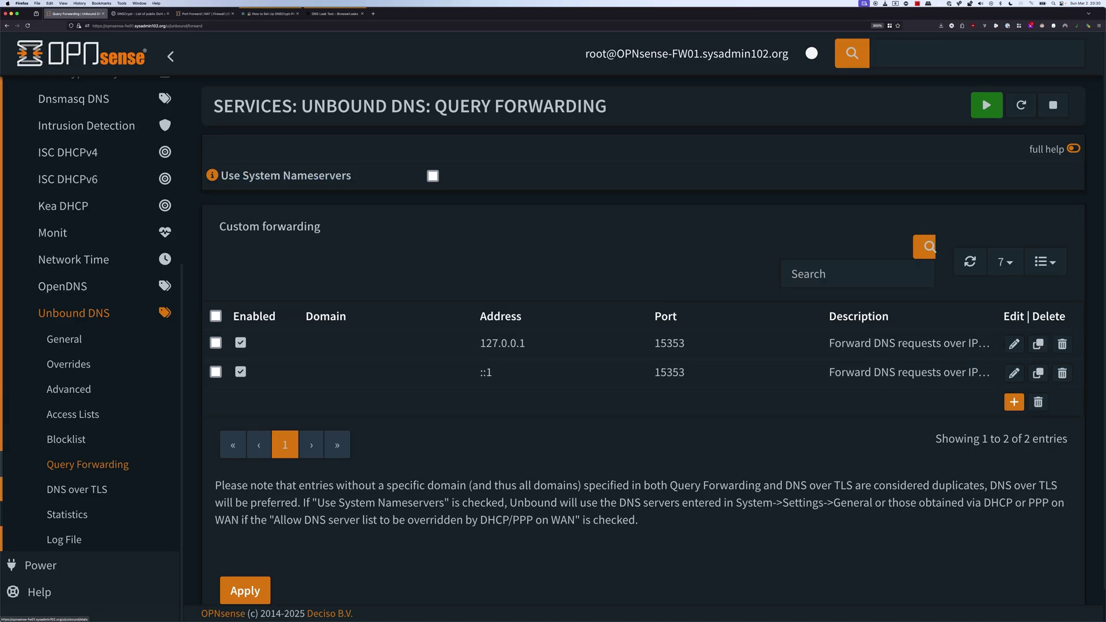
pyautogui.click(77, 489)
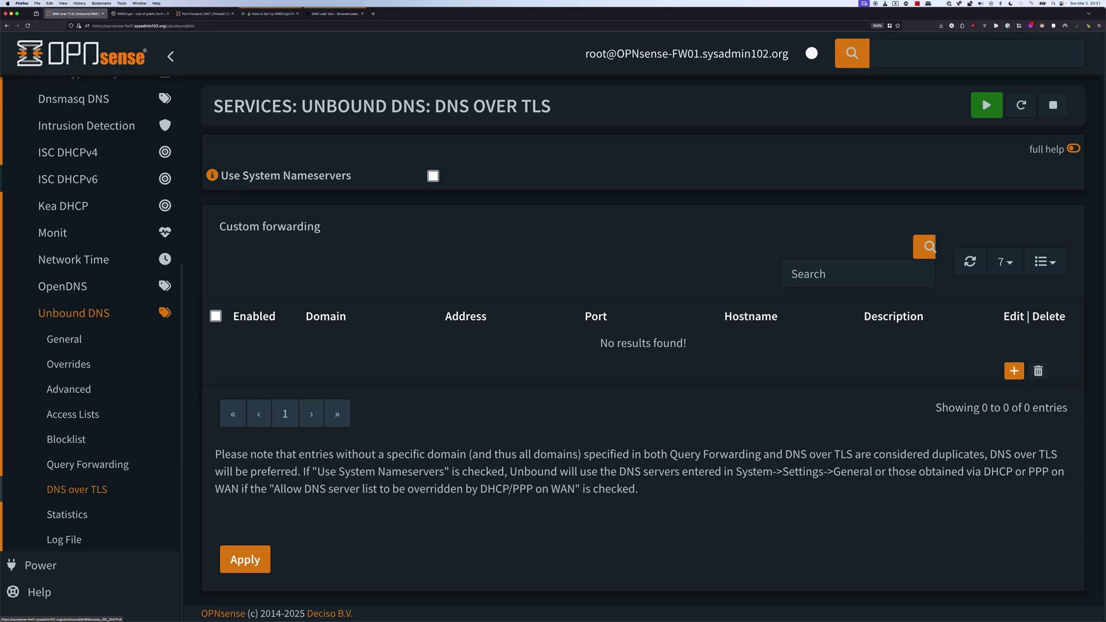
# - Check the DNS servers fields in the ISC DHCPv4 settings of the LAN interface for any entries
pyautogui.click(67, 152)
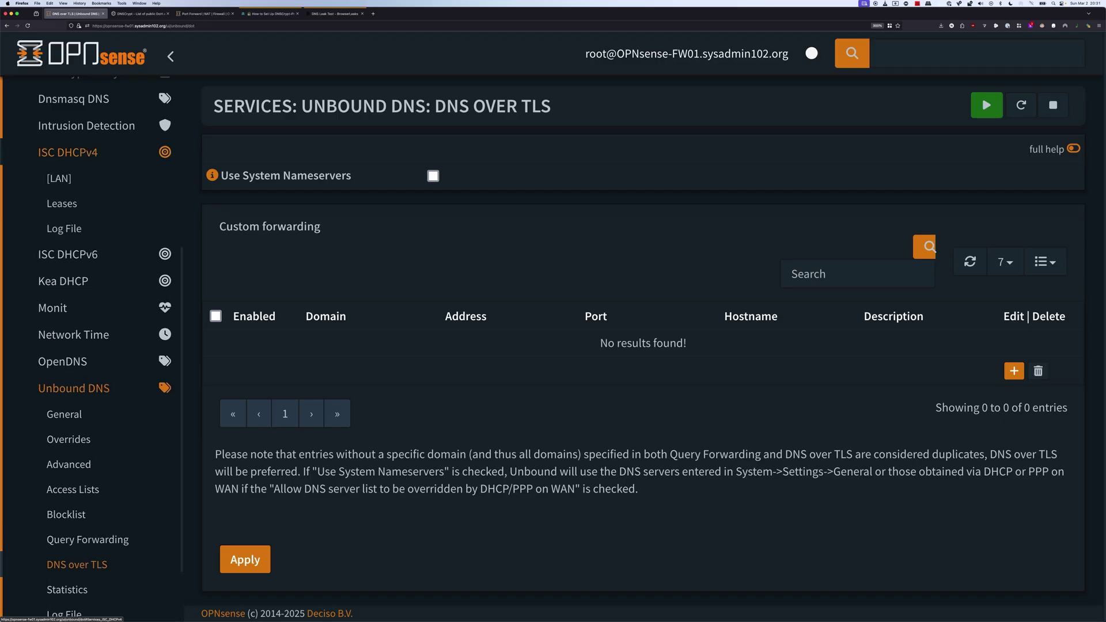
pyautogui.click(58, 178)
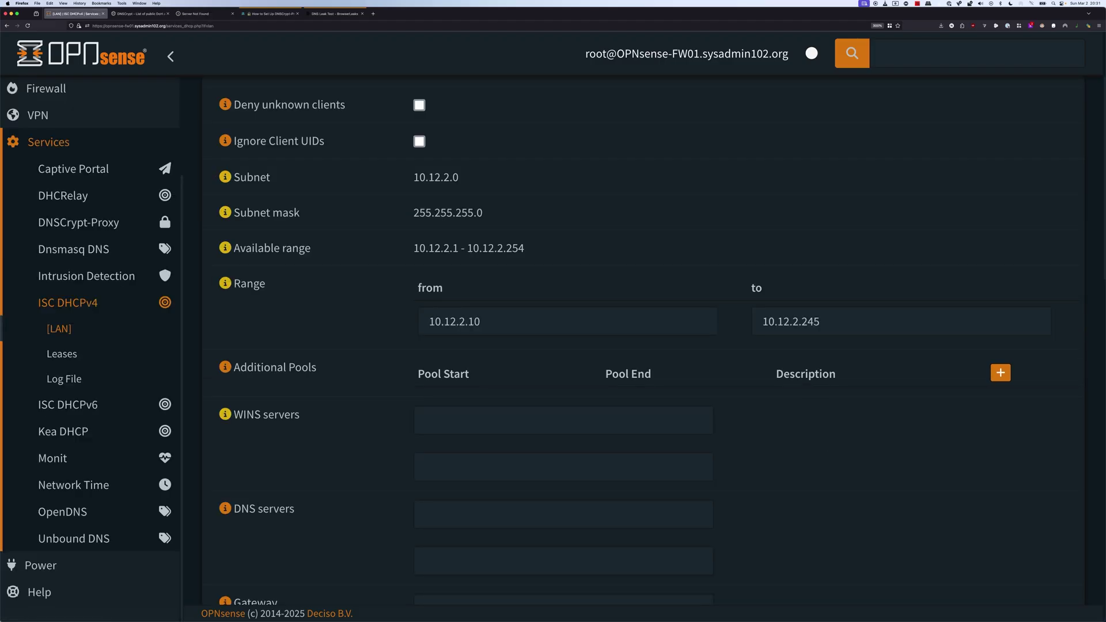
pyautogui.moveTo(232, 508); pyautogui.dragTo(295, 509)
pyautogui.click(489, 515)
pyautogui.click(490, 560)
pyautogui.click(490, 514)
pyautogui.click(489, 560)
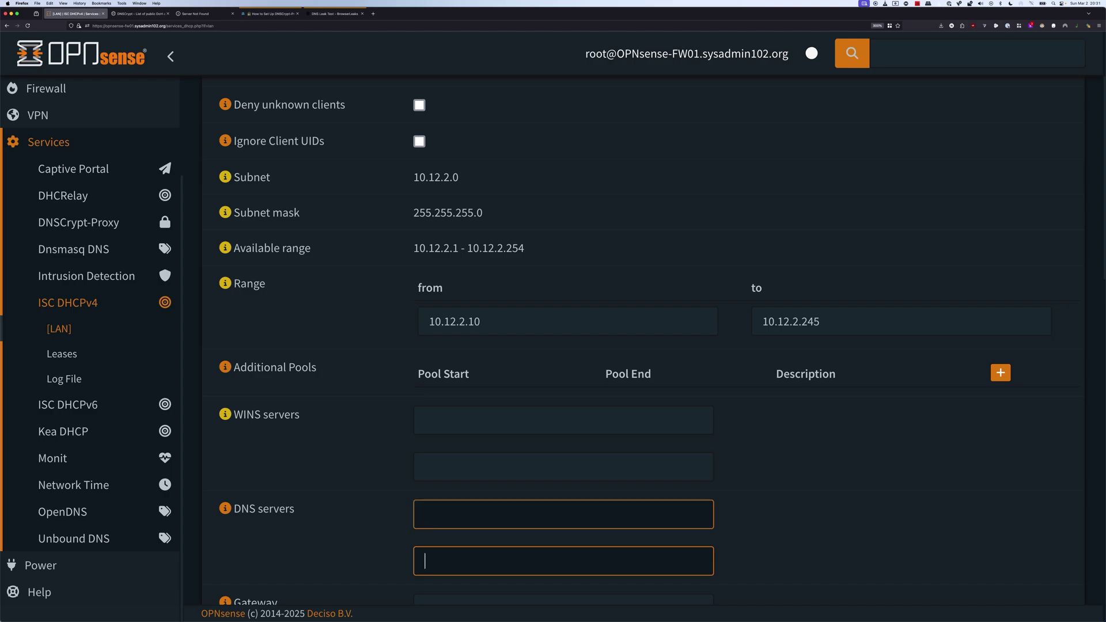
pyautogui.click(564, 537)
pyautogui.click(563, 514)
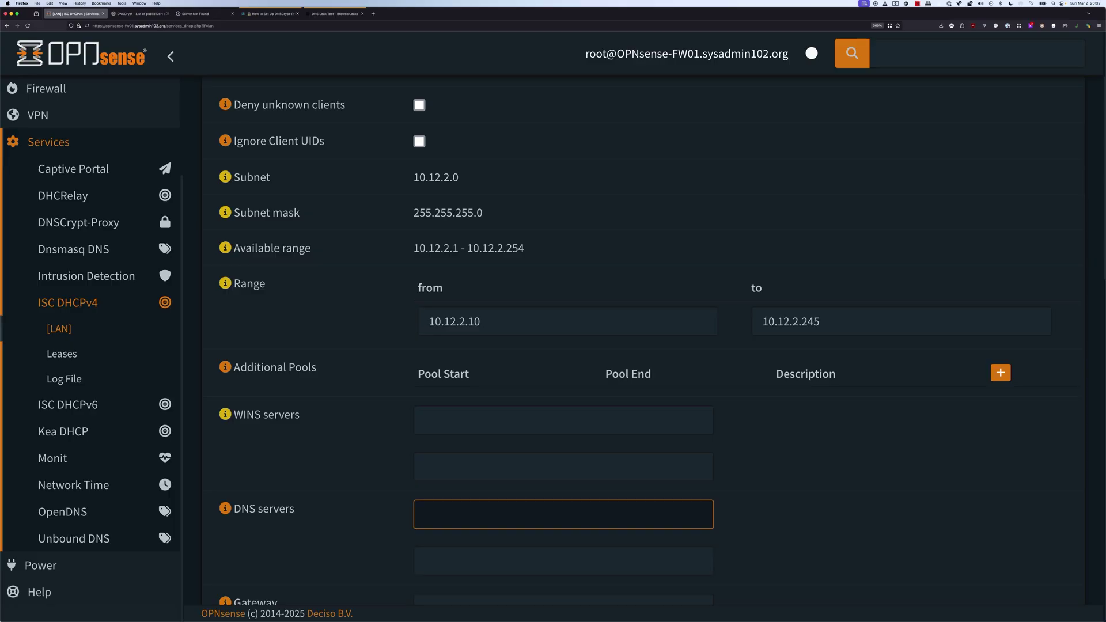
pyautogui.click(563, 561)
pyautogui.click(564, 514)
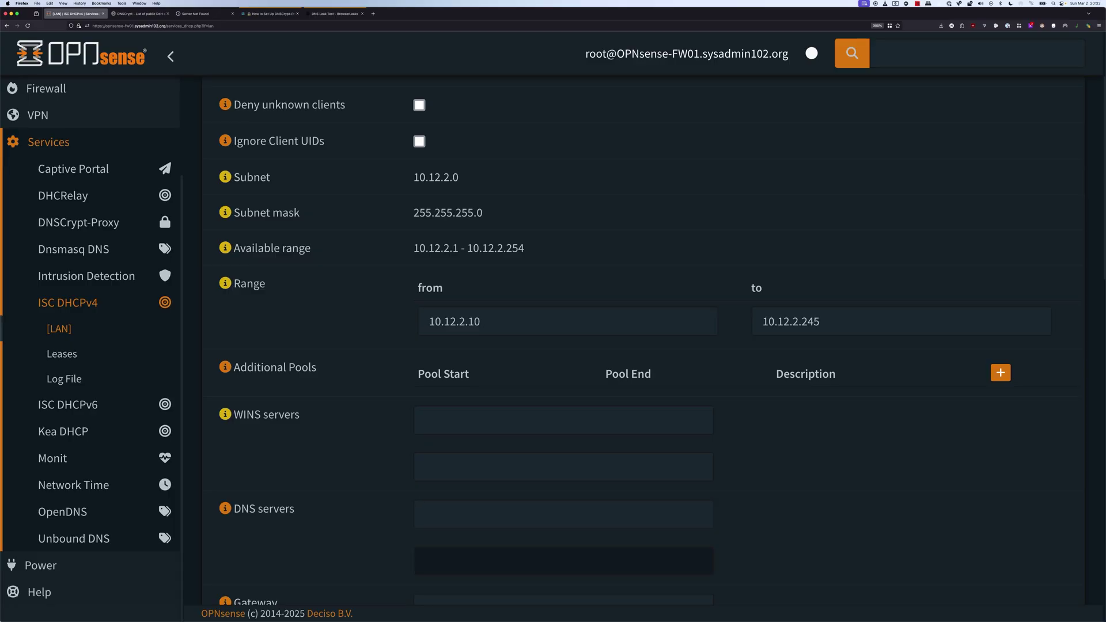